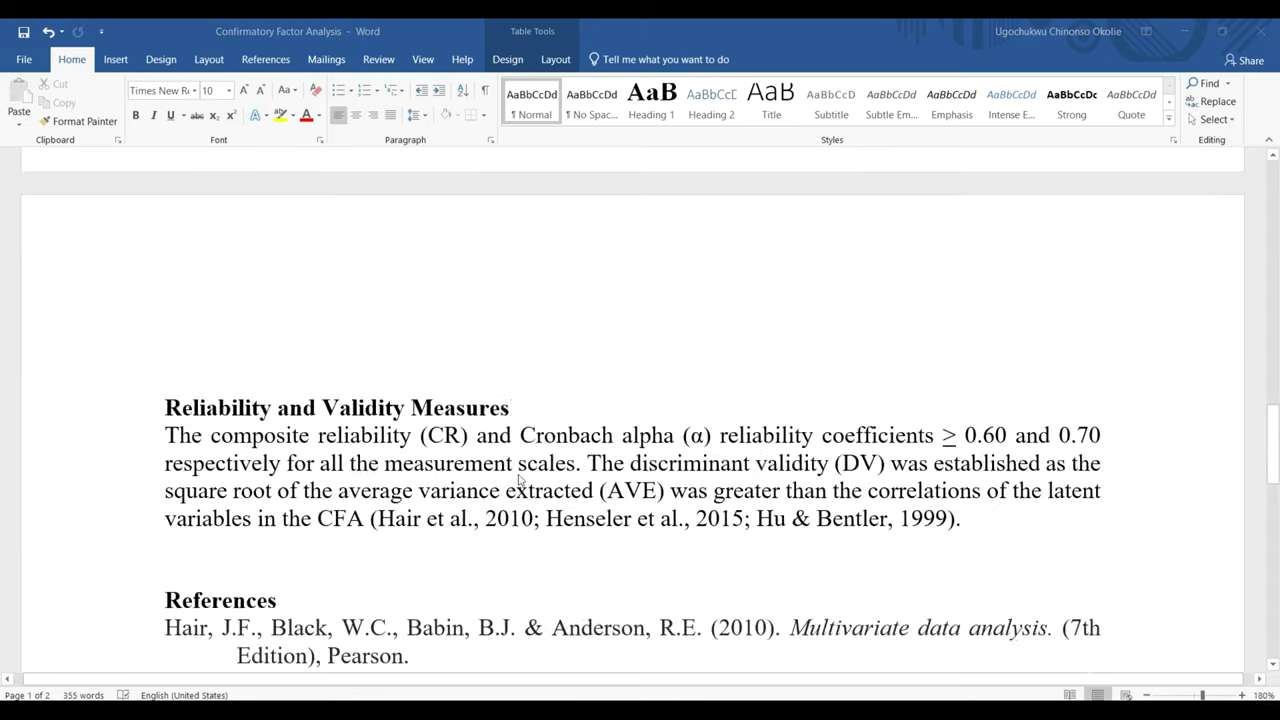
Insert blank lines above References, after the Reliability and Validity paragraph.
scroll(519, 480, up, 5)
scroll(519, 480, up, 2)
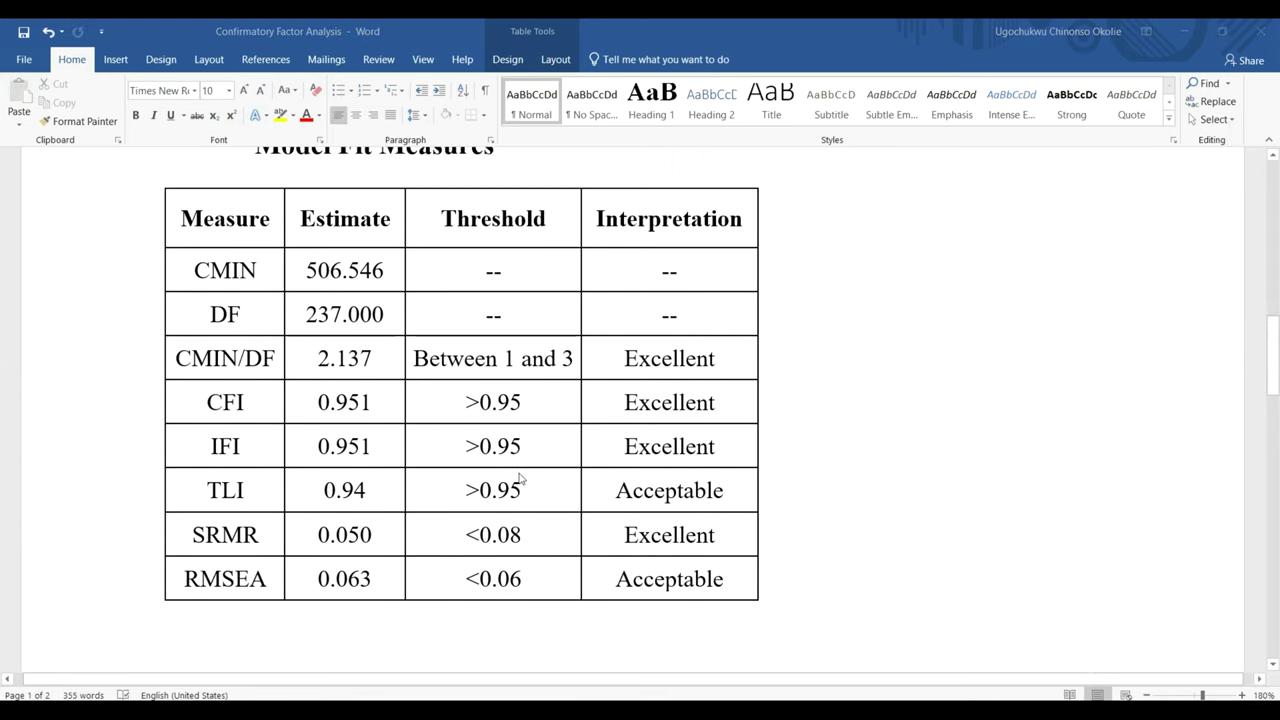
scroll(519, 480, up, 1)
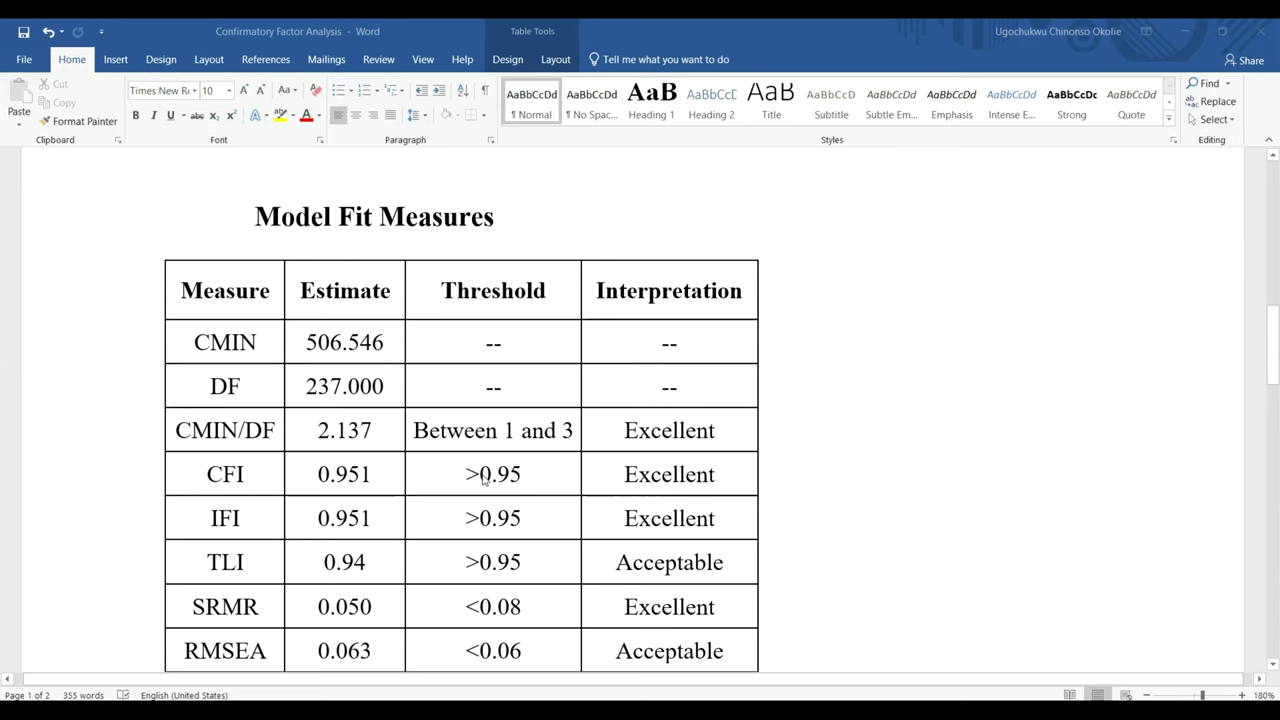
scroll(478, 478, down, 2)
scroll(466, 441, up, 5)
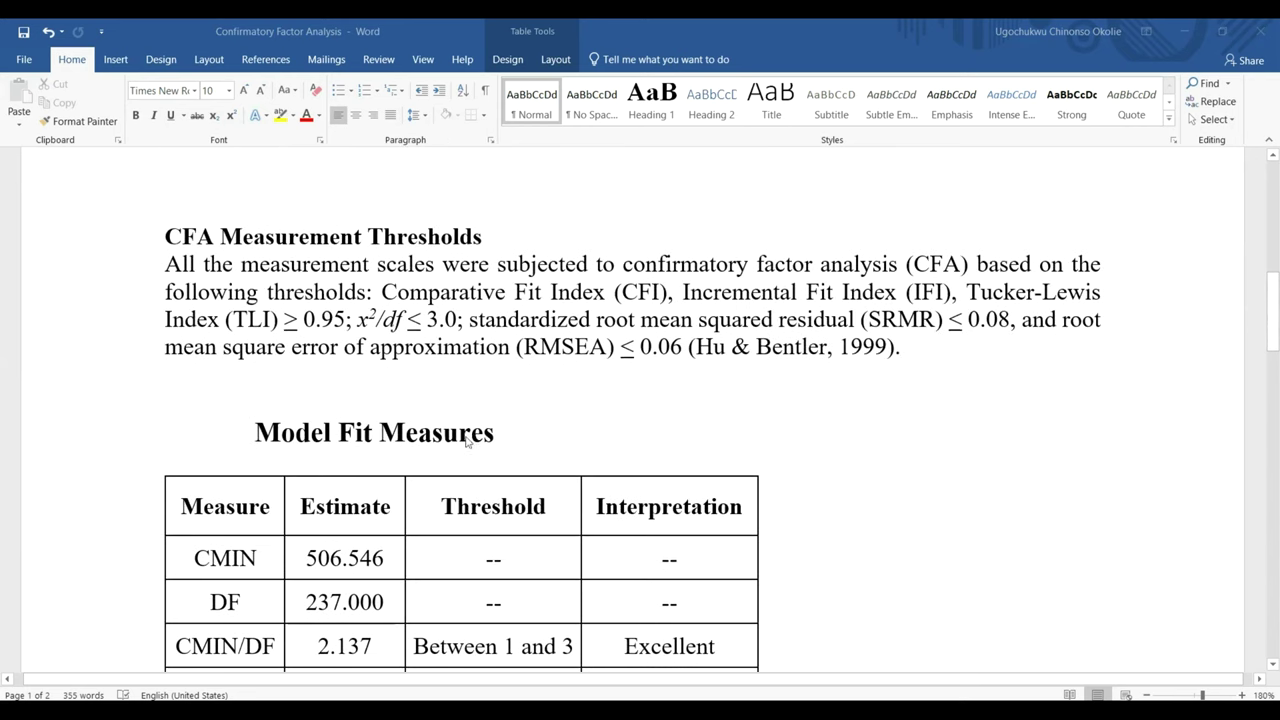
scroll(850, 365, down, 2)
scroll(871, 371, down, 4)
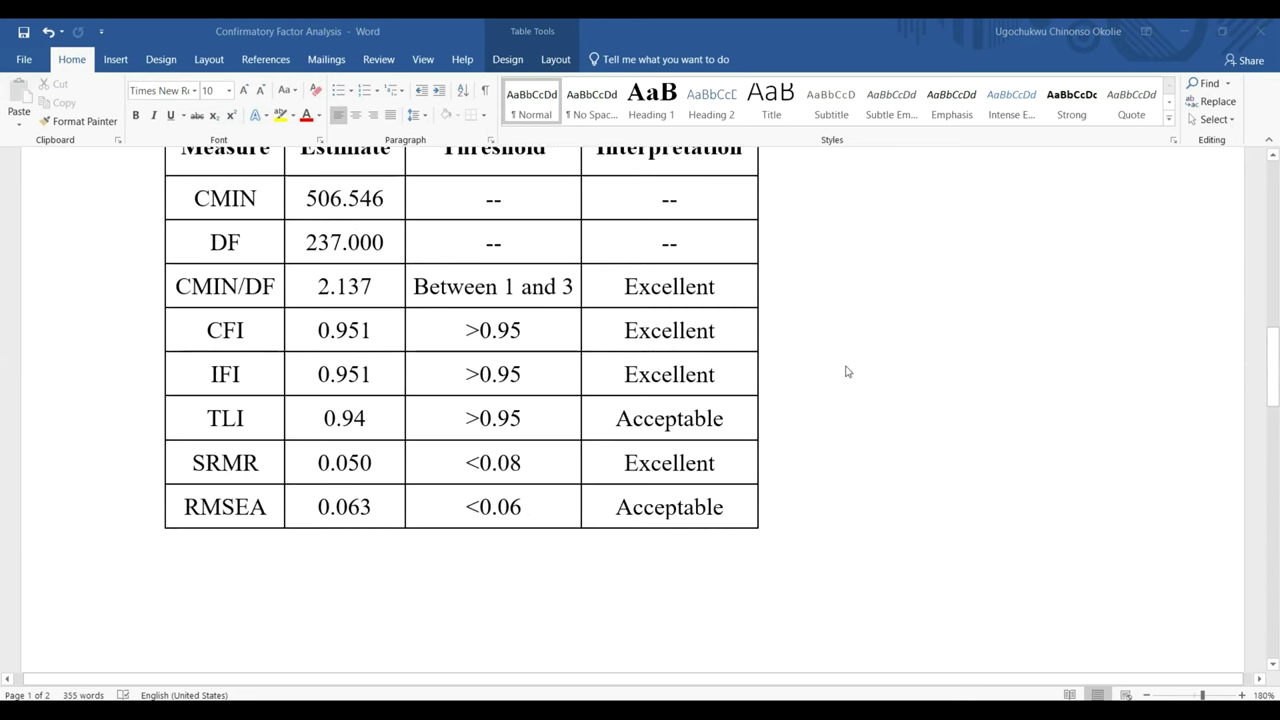
scroll(846, 371, up, 4)
scroll(840, 371, down, 3)
scroll(836, 372, down, 8)
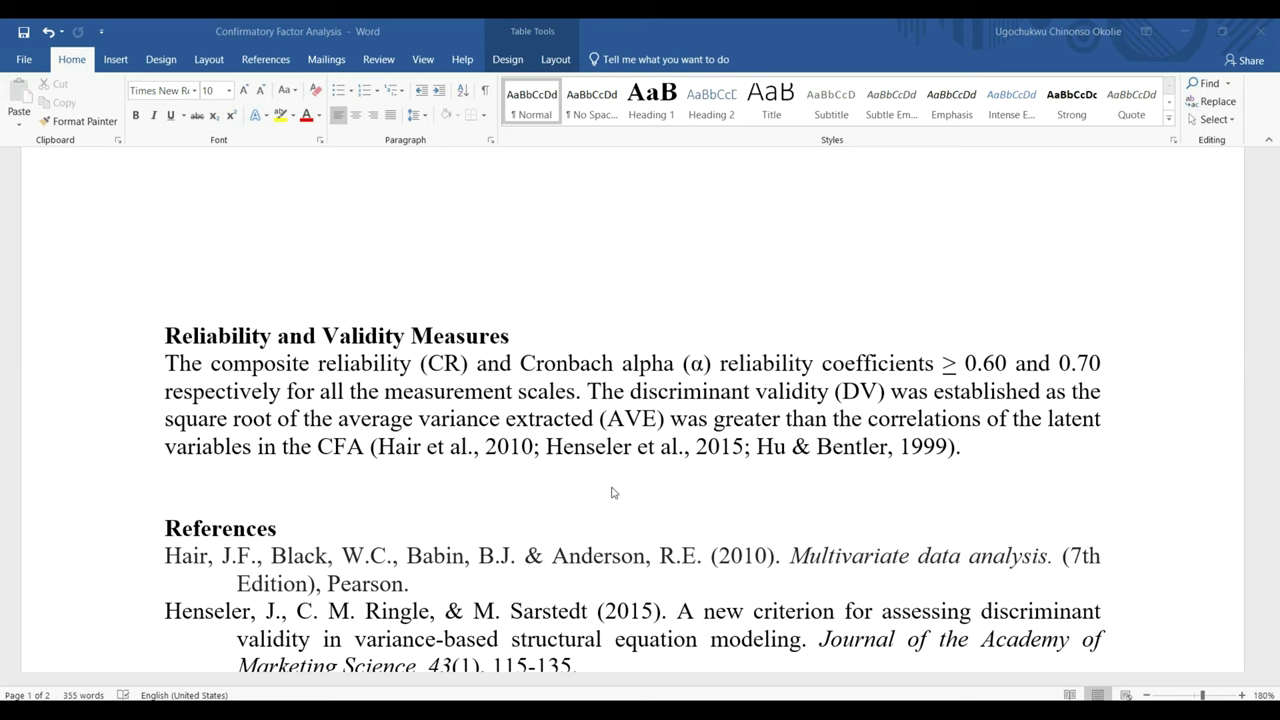
scroll(614, 492, down, 4)
scroll(614, 492, up, 4)
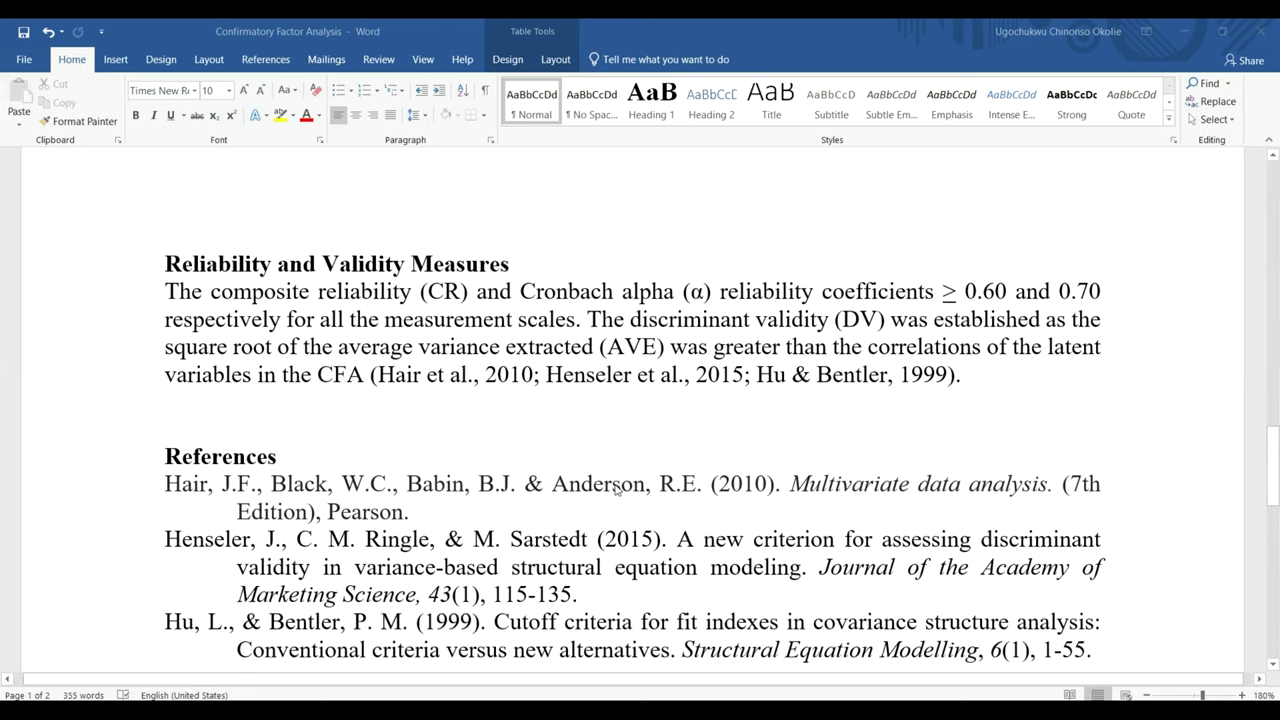
click(386, 489)
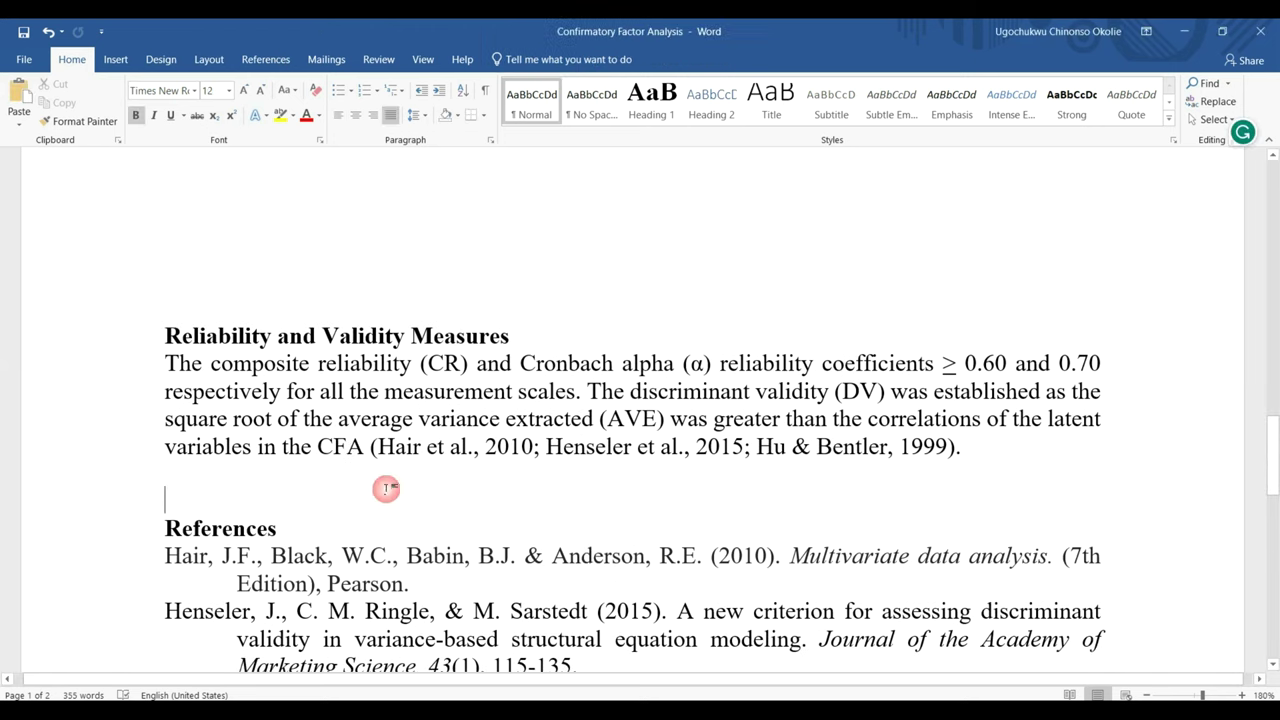
key(Return)
key(Return)
key(Return)
key(Return)
key(Return)
key(Return)
key(Return)
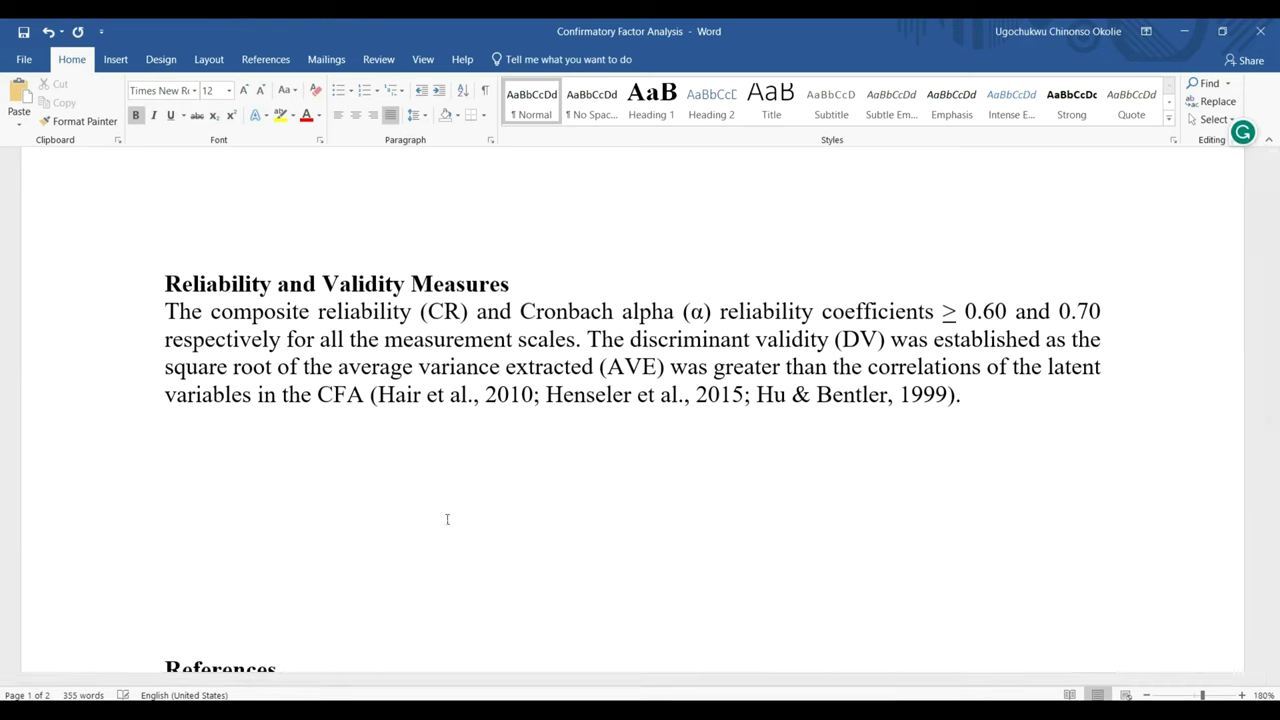
Put the cursor in the new space and bring up the Amos Youtube cfa1 path diagram.
click(486, 452)
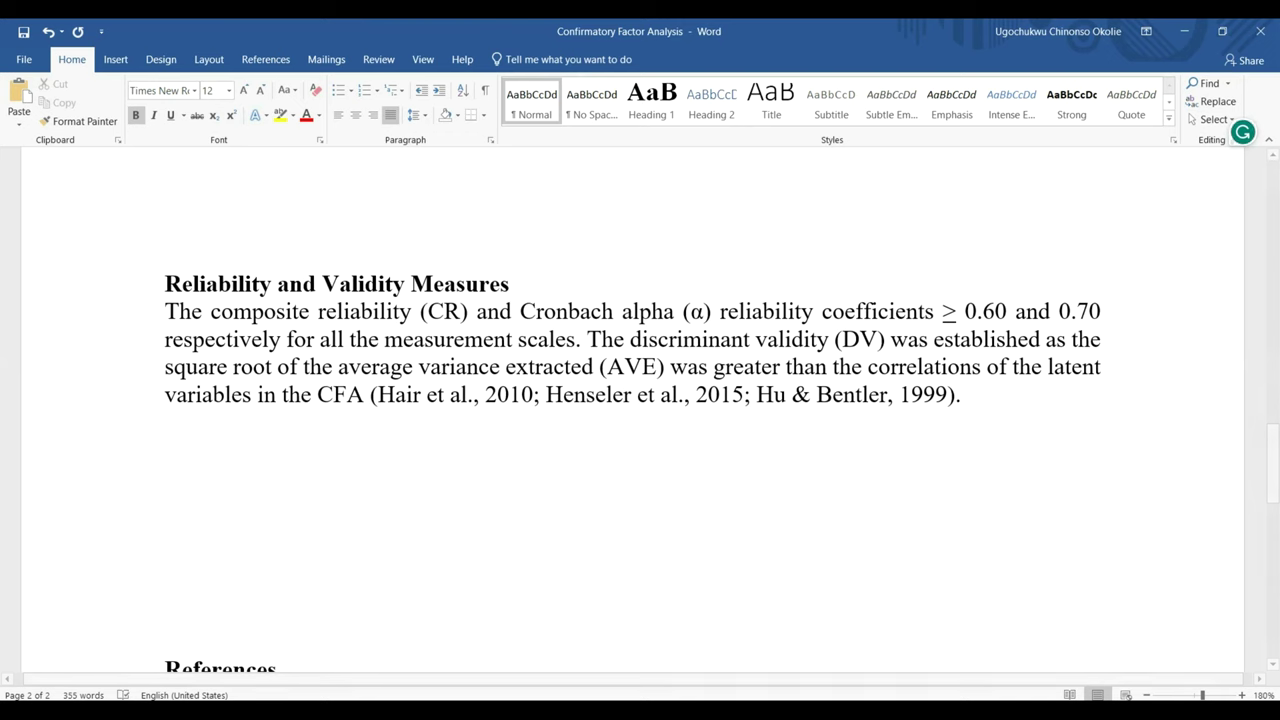
mouse_move(632, 712)
click(594, 652)
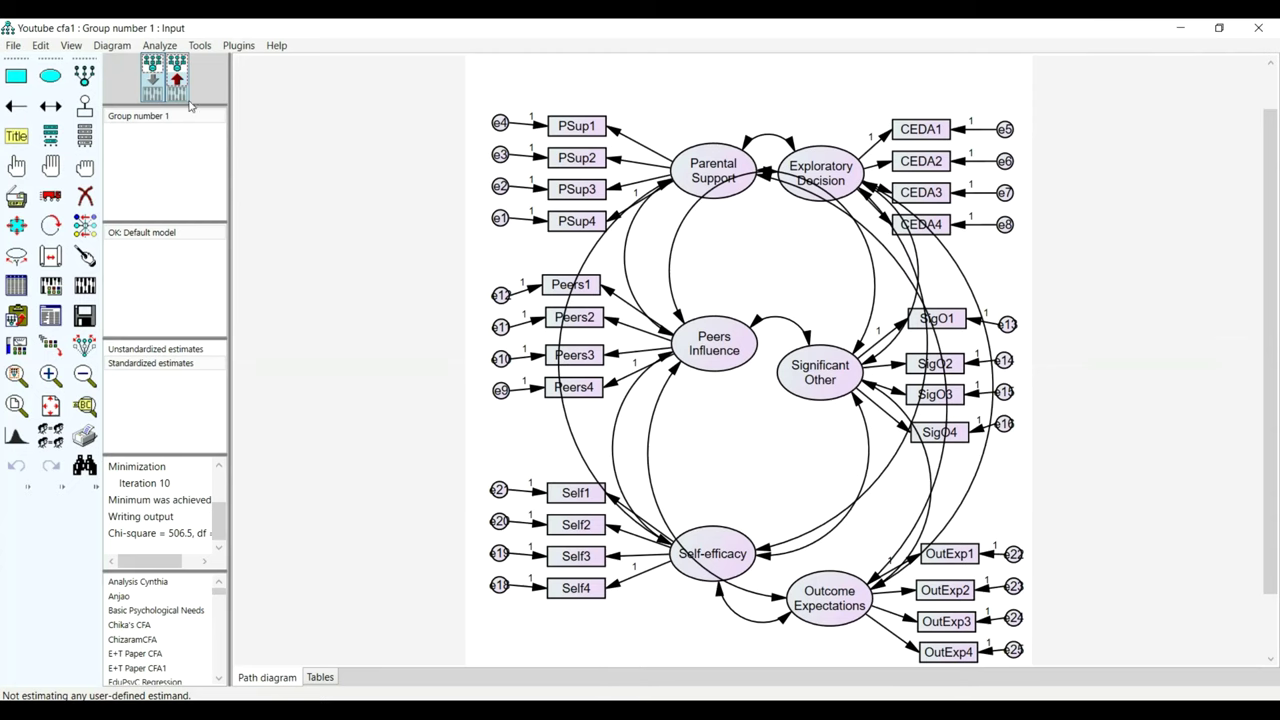
Run Plugins > Validity and Reliability Test (MasterValidity V2.dll) on the Youtube cfa1 model.
click(238, 45)
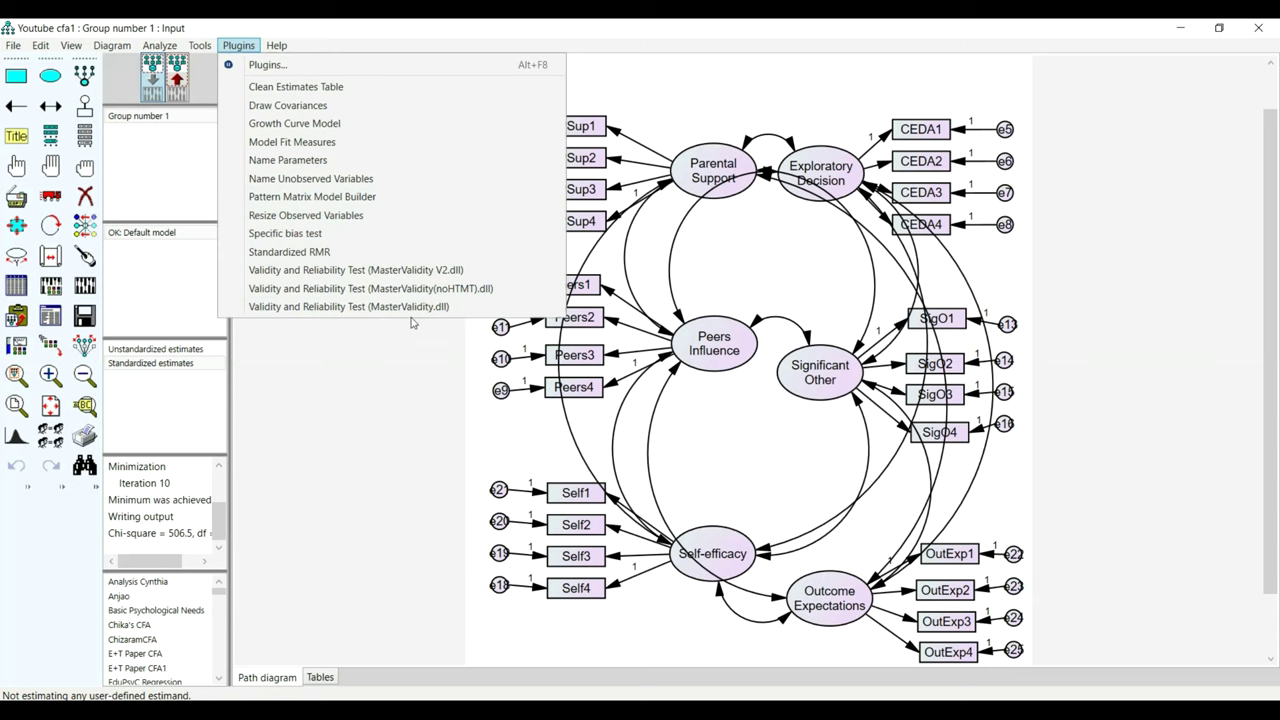
click(406, 271)
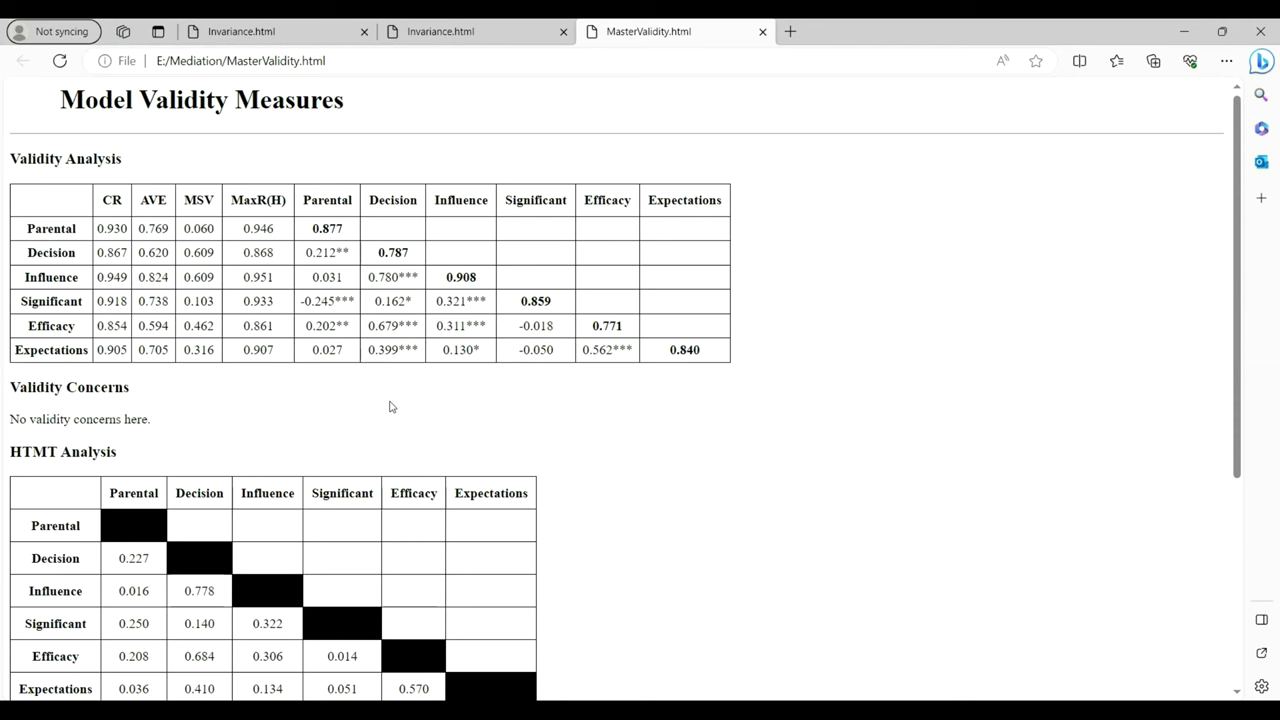
Select the Hu and Henseler threshold citations in the Edge report's References.
scroll(391, 407, down, 3)
scroll(391, 407, up, 3)
scroll(391, 407, down, 4)
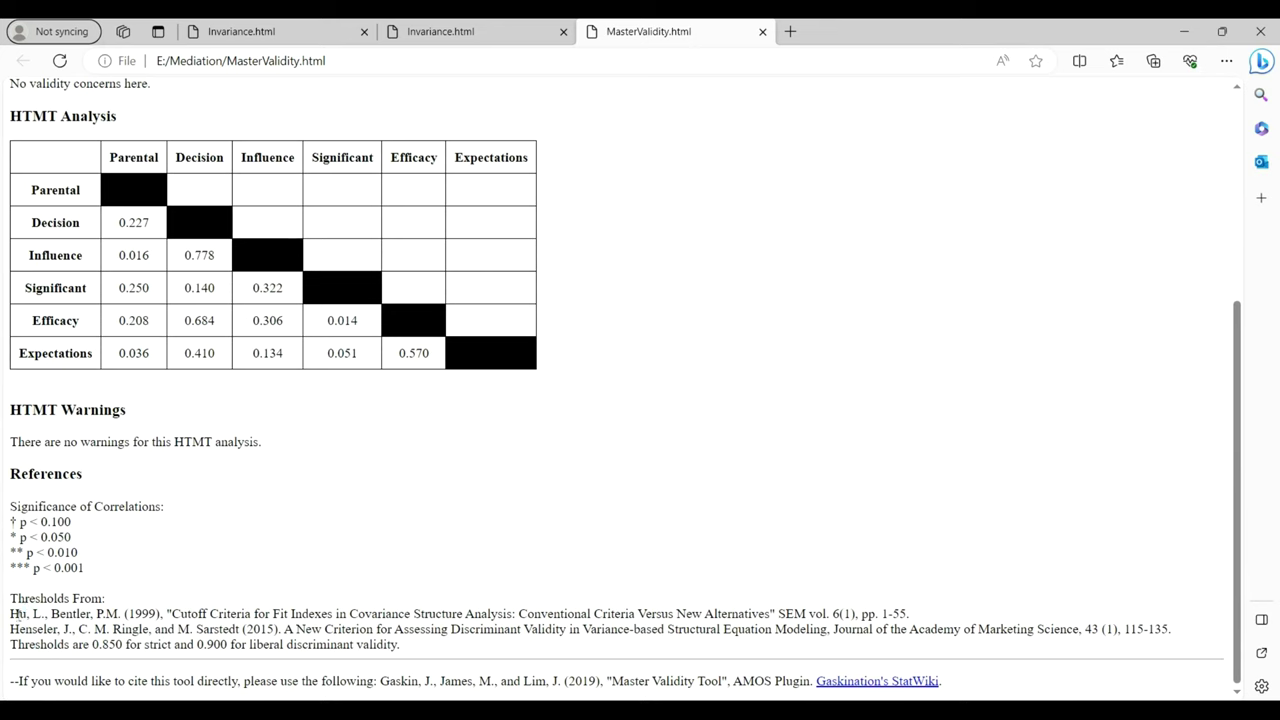
drag(15, 613, 1183, 641)
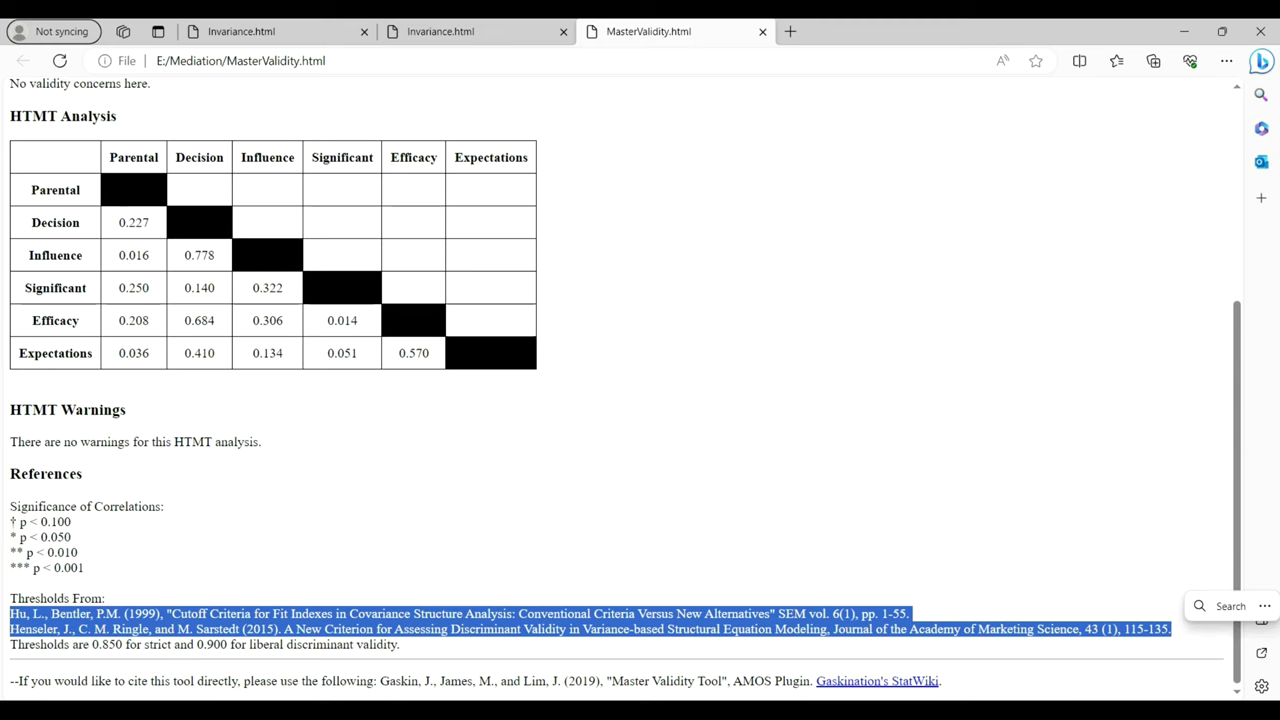
Check Word's References for the Henseler et al. (2015) and Hu & Bentler (1999) entries.
key(alt+Tab)
click(458, 551)
scroll(458, 551, down, 5)
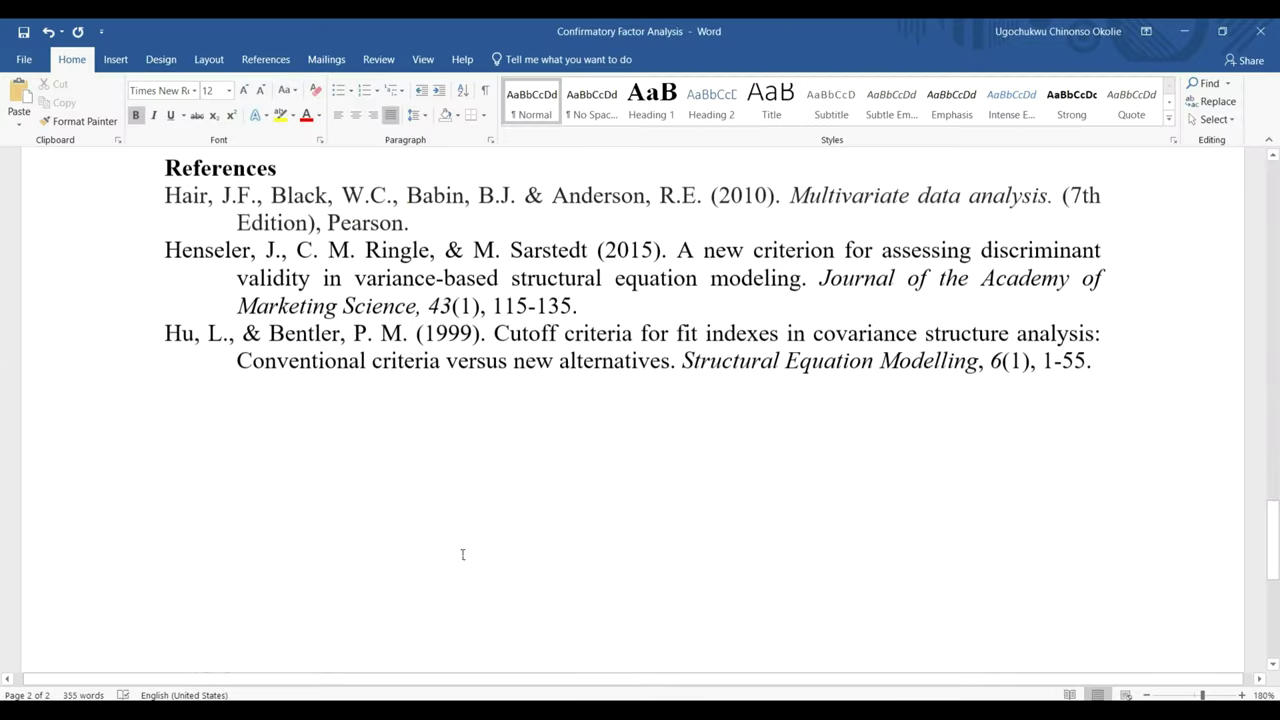
scroll(458, 551, up, 1)
scroll(232, 421, down, 1)
scroll(232, 421, up, 1)
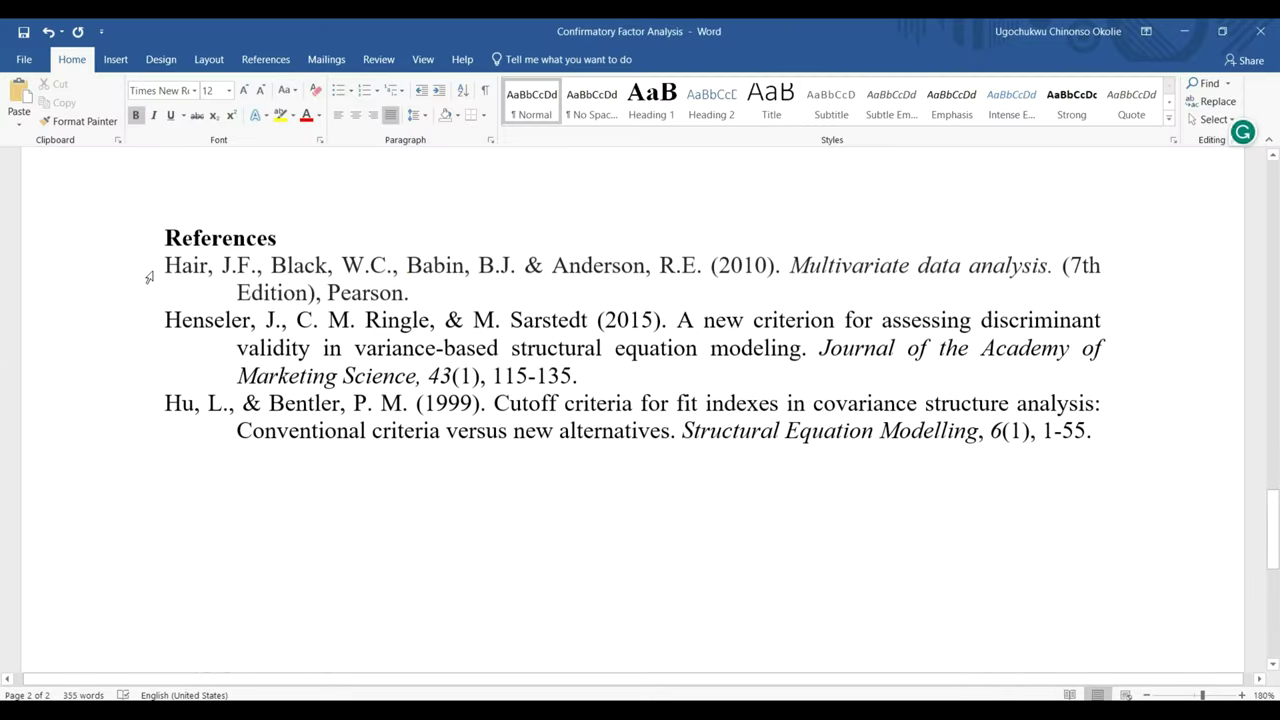
drag(151, 277, 466, 430)
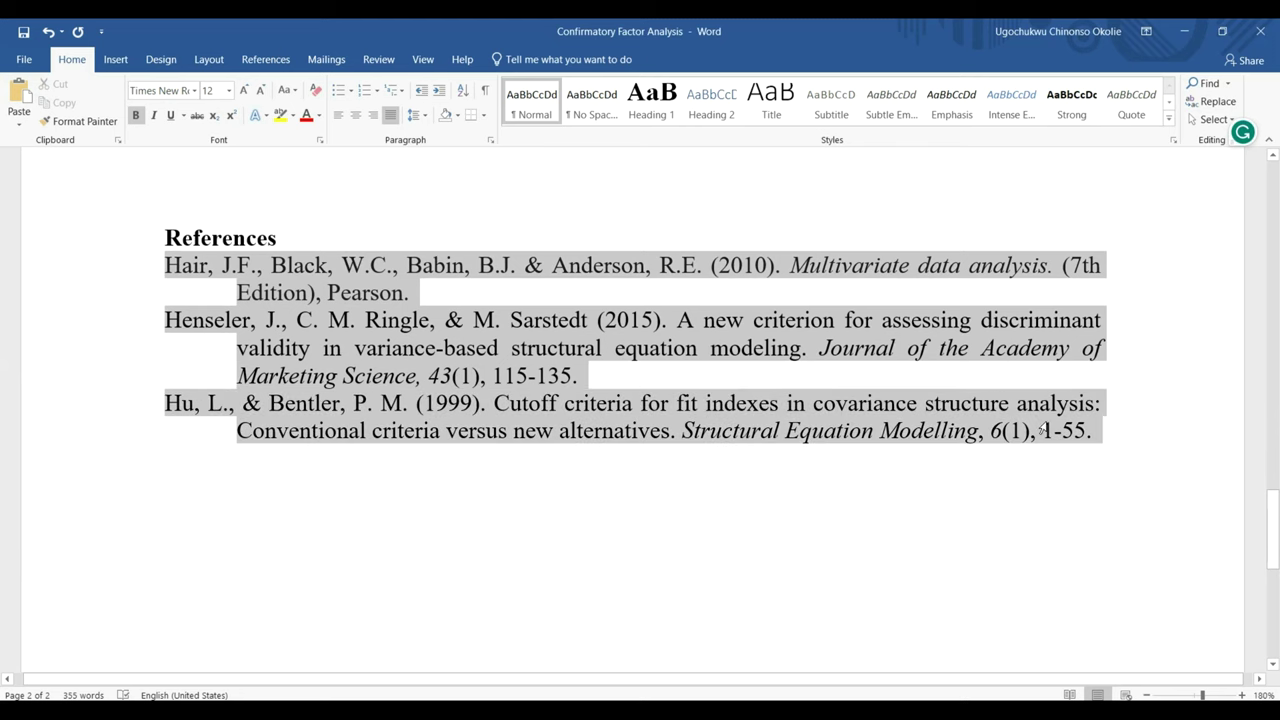
click(469, 430)
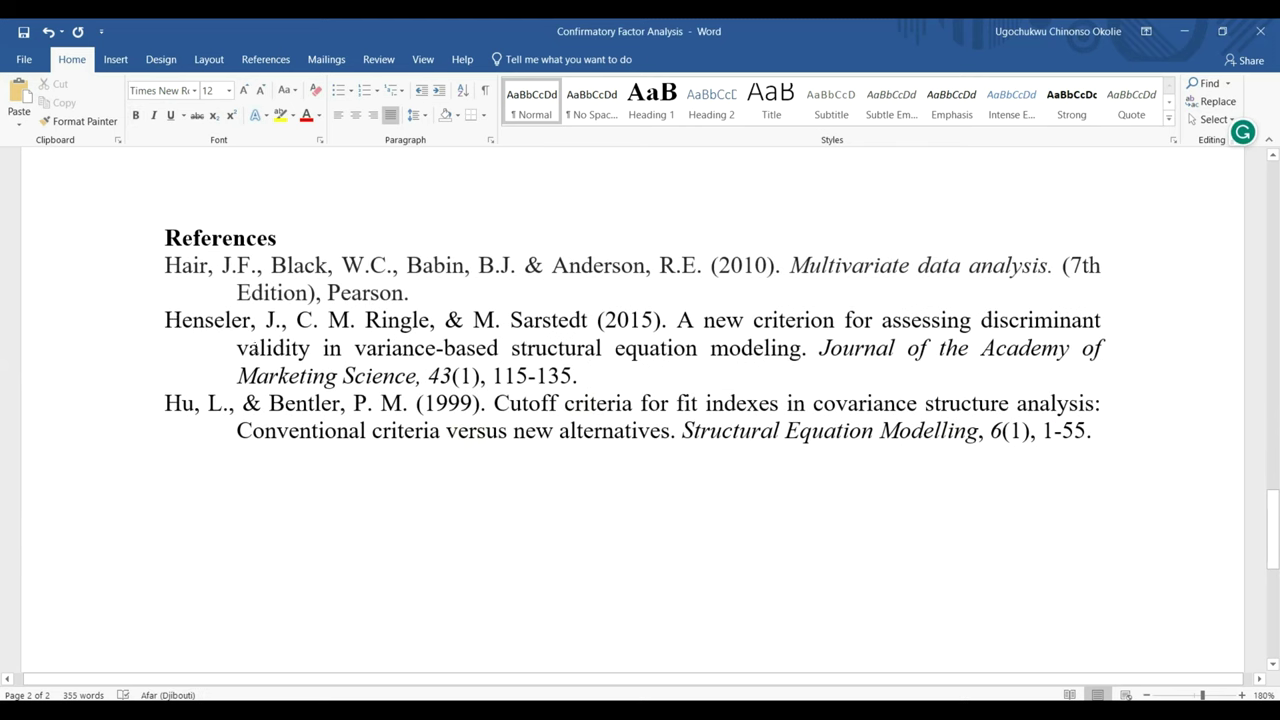
drag(164, 320, 1114, 437)
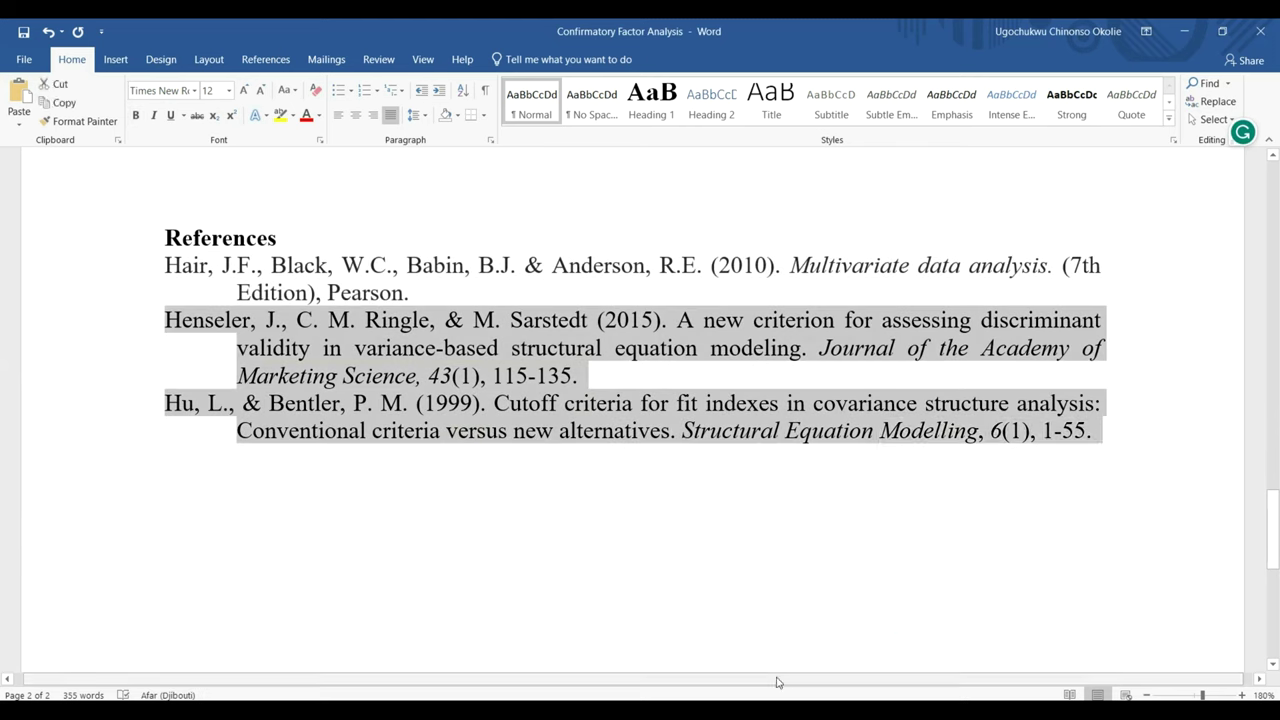
Copy the Model Validity Measures title and Validity Analysis table from the Edge report.
key(alt+Tab)
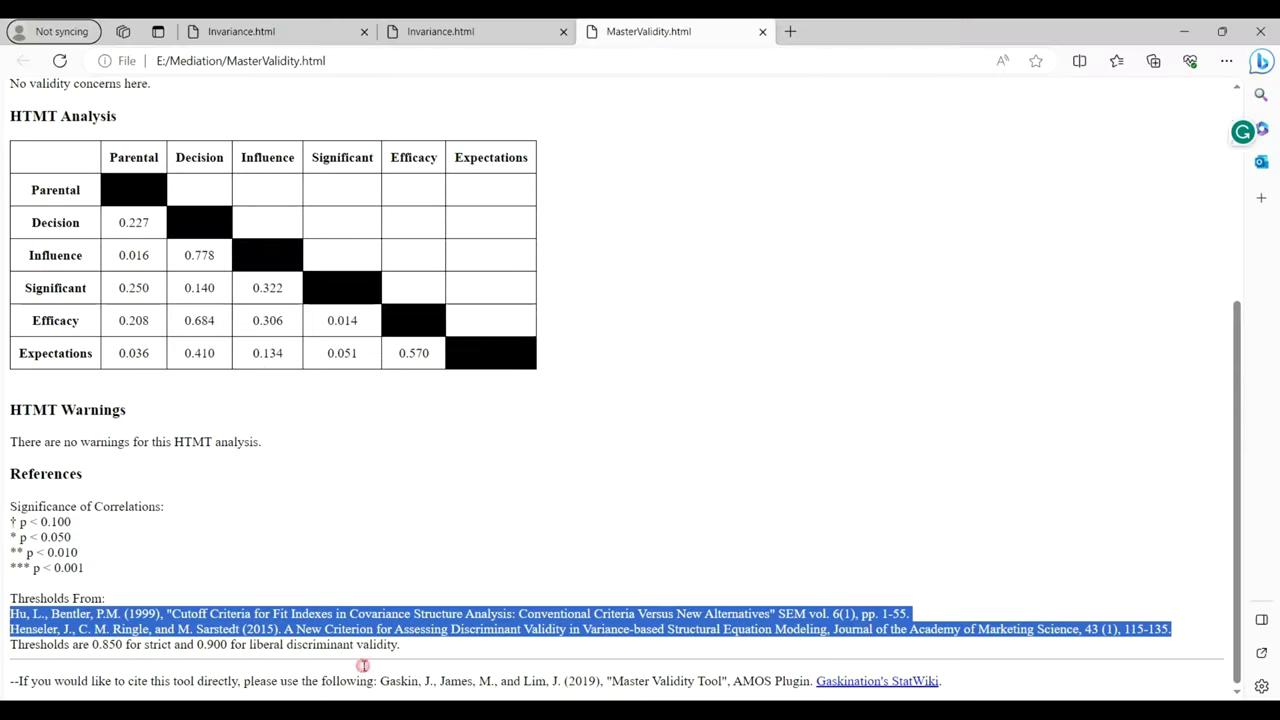
scroll(128, 340, up, 10)
scroll(128, 340, down, 1)
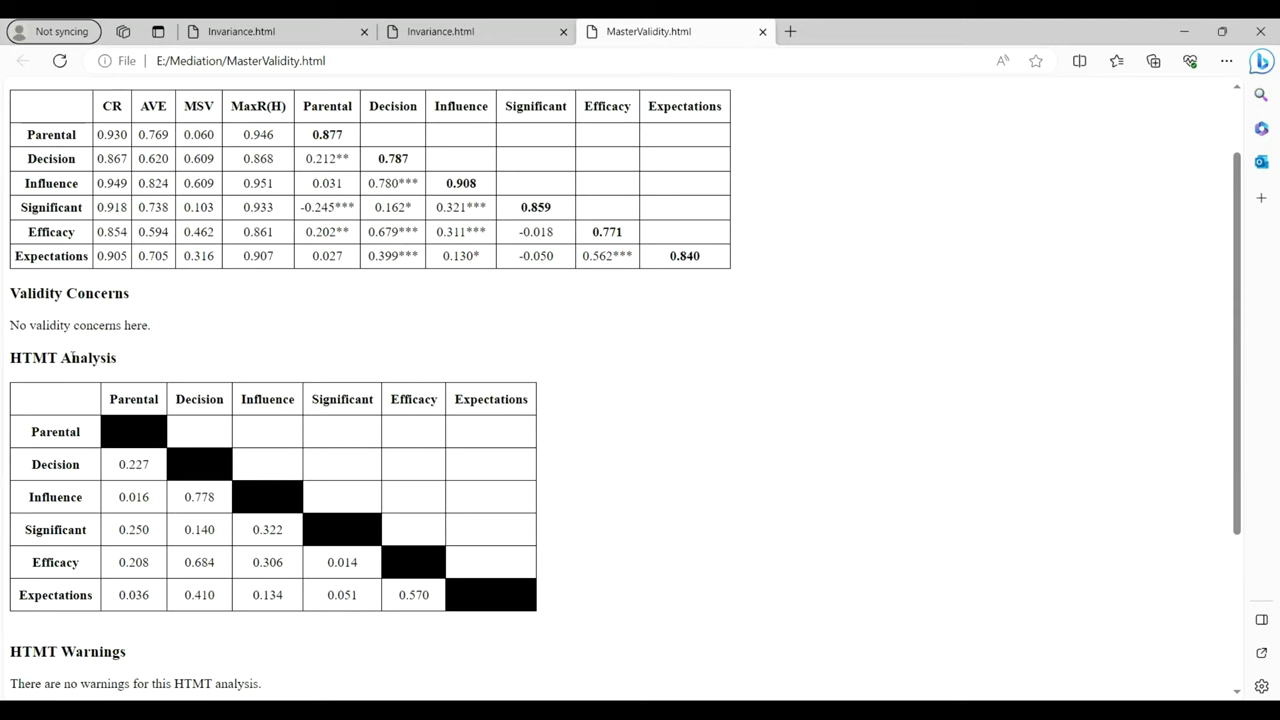
scroll(72, 357, down, 3)
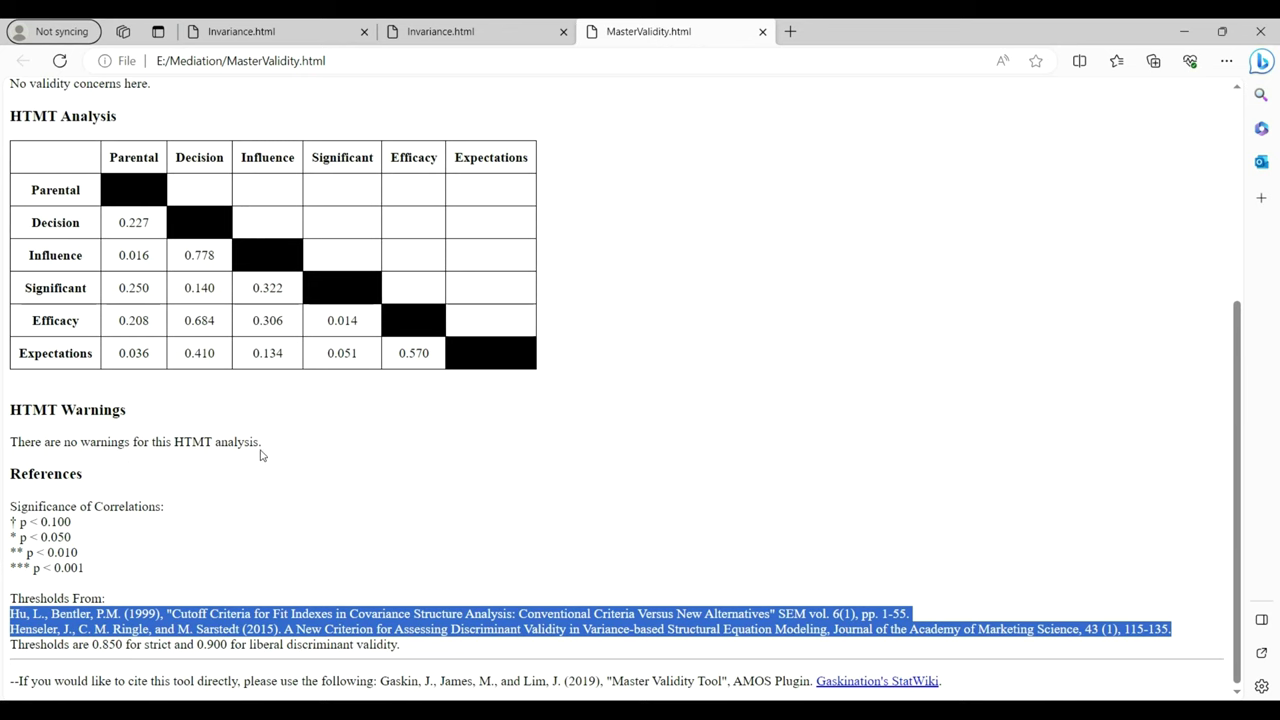
scroll(260, 455, up, 4)
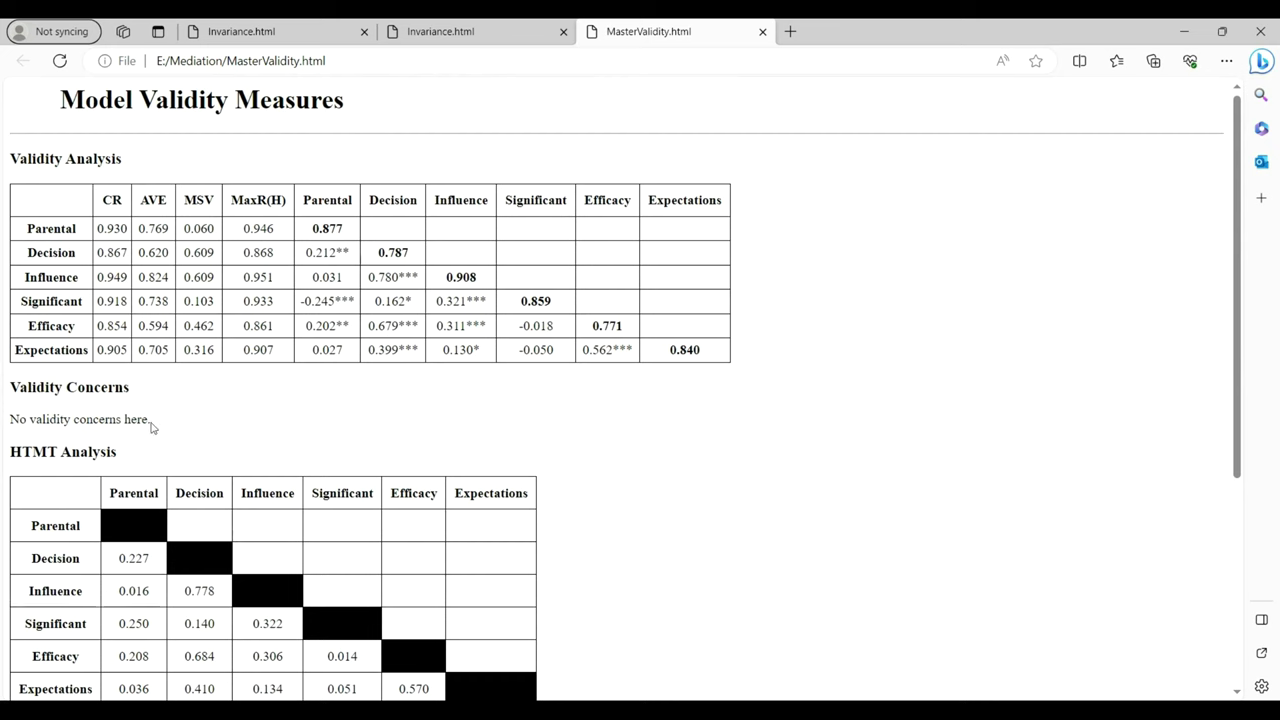
drag(45, 95, 756, 360)
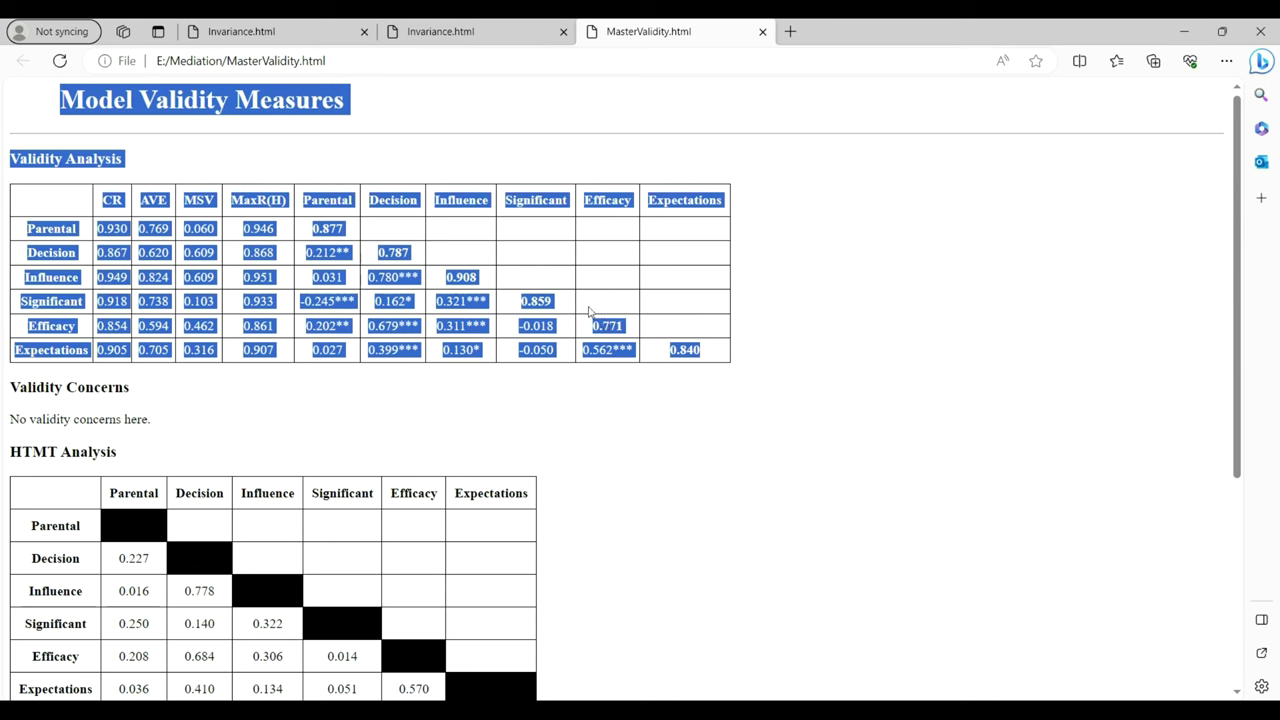
right_click(548, 272)
click(593, 288)
key(alt+Tab)
click(449, 627)
Paste the copied validity table into the space above References.
scroll(364, 279, up, 3)
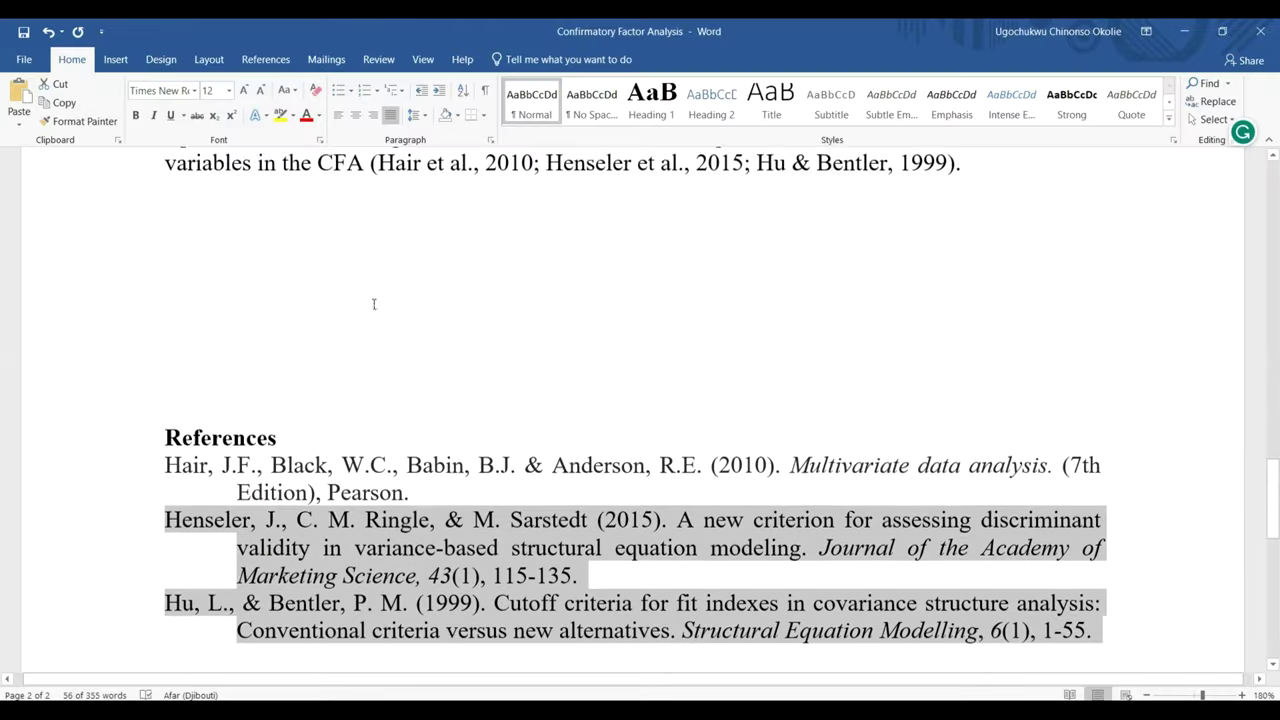
click(346, 251)
click(347, 253)
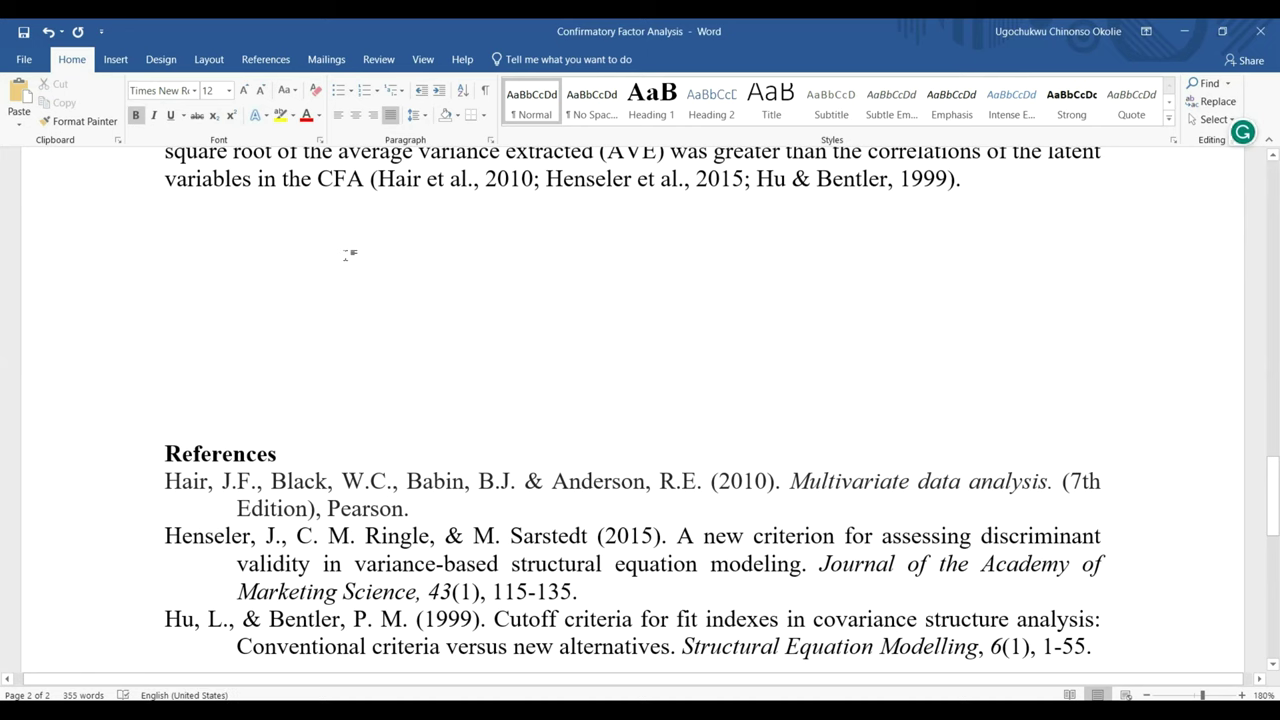
key(ctrl+v)
scroll(346, 255, down, 4)
scroll(350, 252, up, 7)
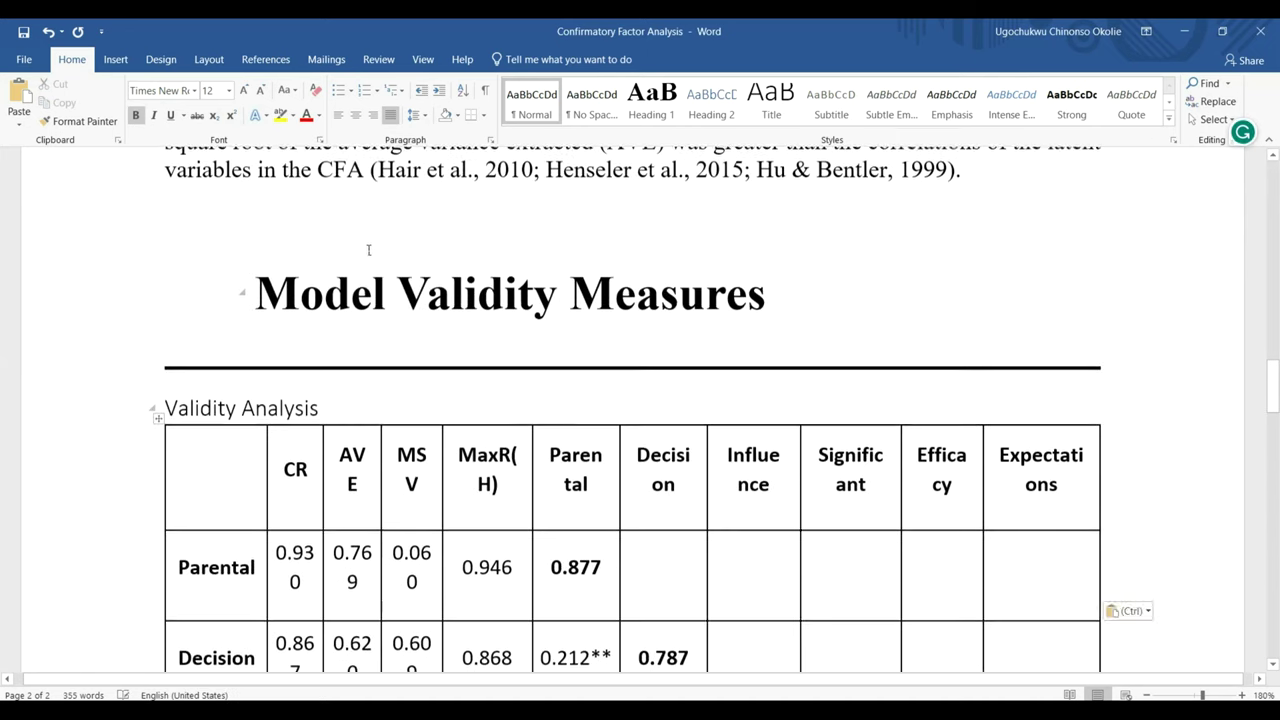
Shrink the Model Validity Measures heading to 14 pt.
click(413, 305)
triple_click(413, 305)
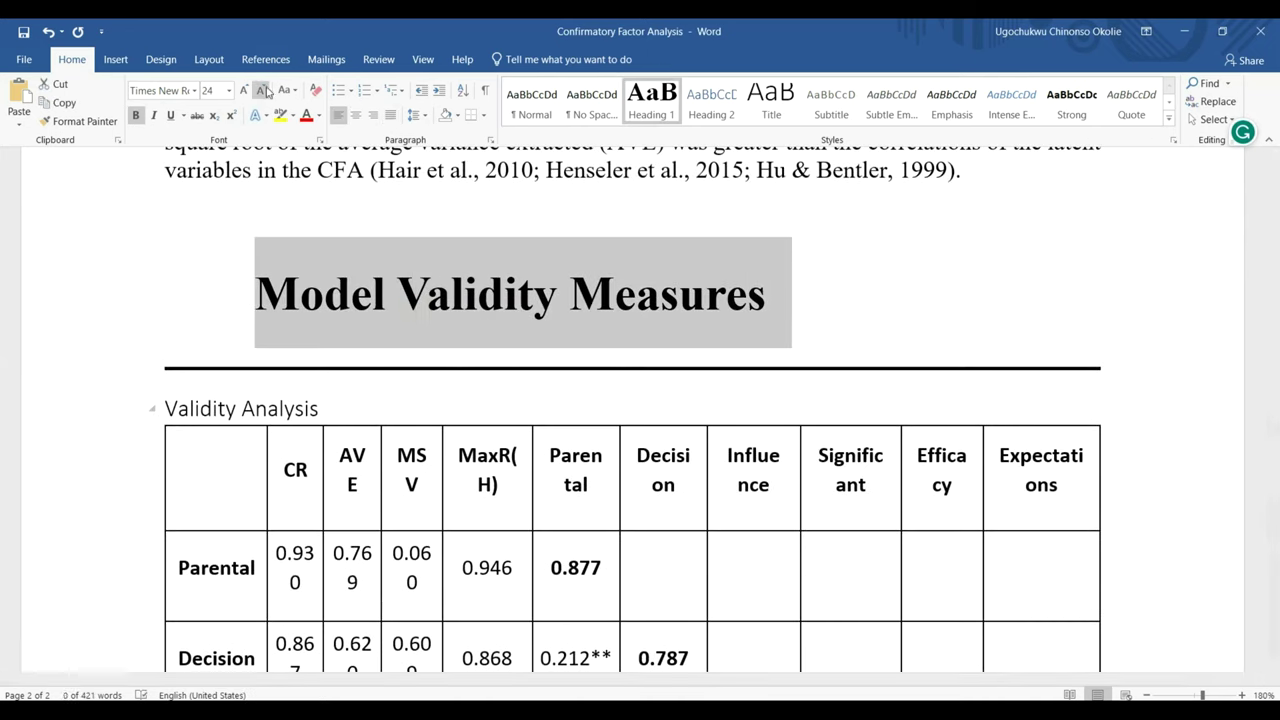
click(265, 90)
click(265, 90)
click(265, 90)
click(265, 90)
click(265, 90)
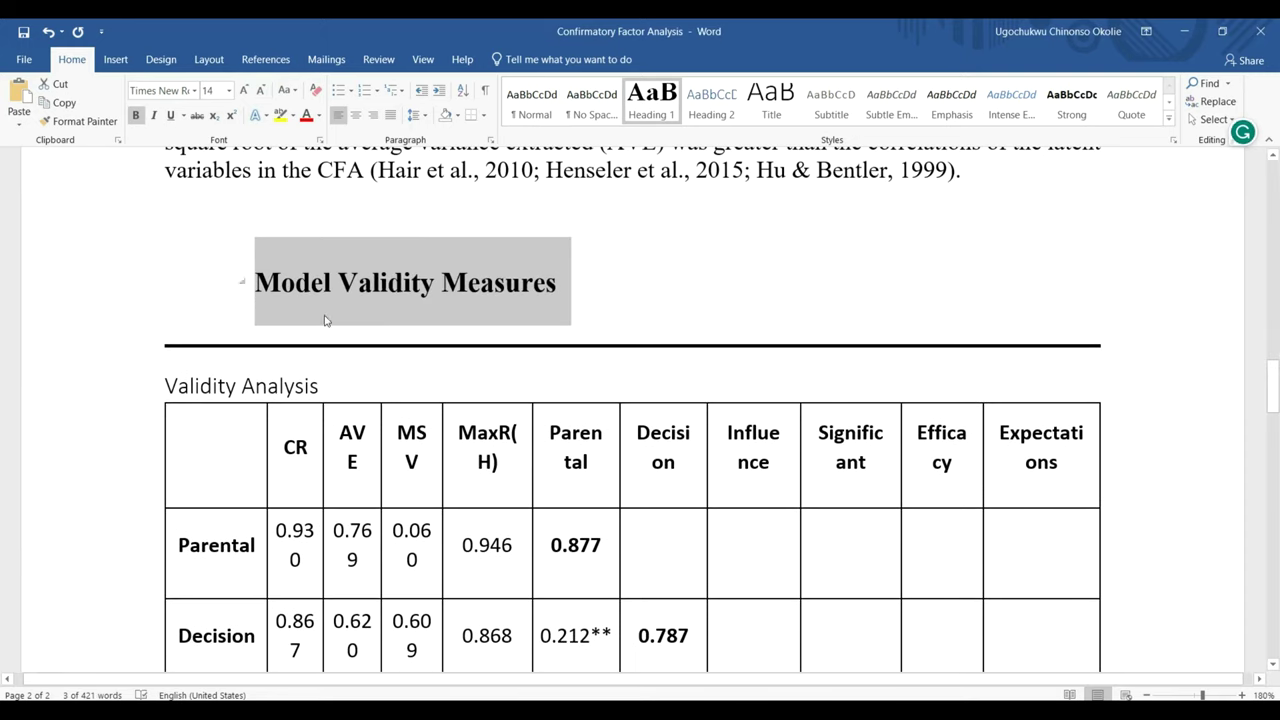
Delete the horizontal rule and the 'Validity Analysis' caption above the table.
click(341, 345)
key(BackSpace)
key(BackSpace)
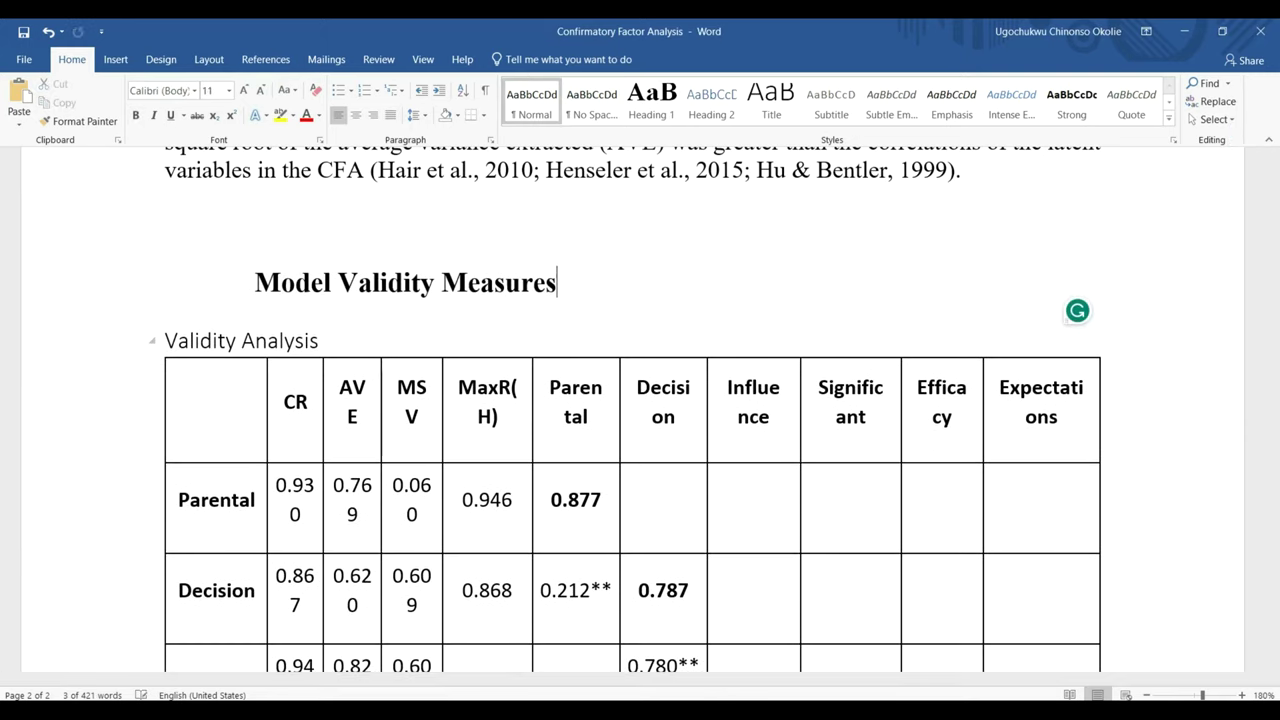
drag(341, 345, 170, 336)
key(BackSpace)
key(BackSpace)
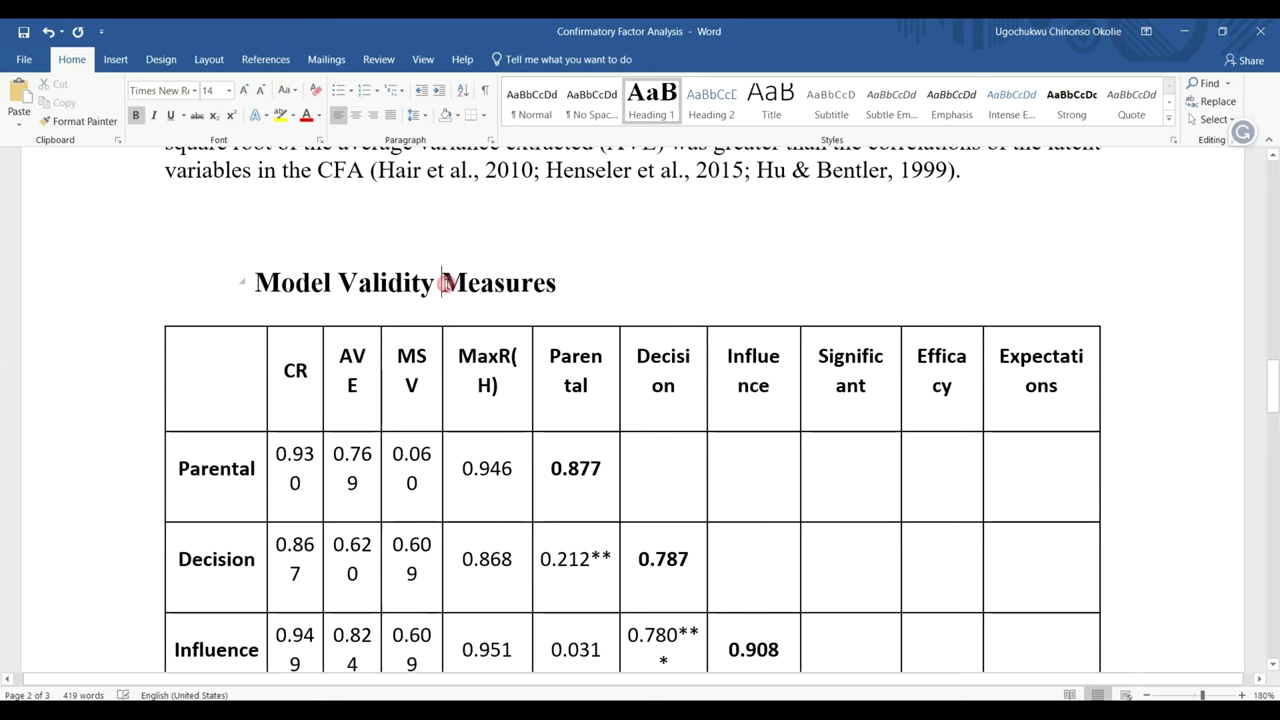
Add 'and Reliability' to the heading and remove the blank line above it.
text(and Reliabi)
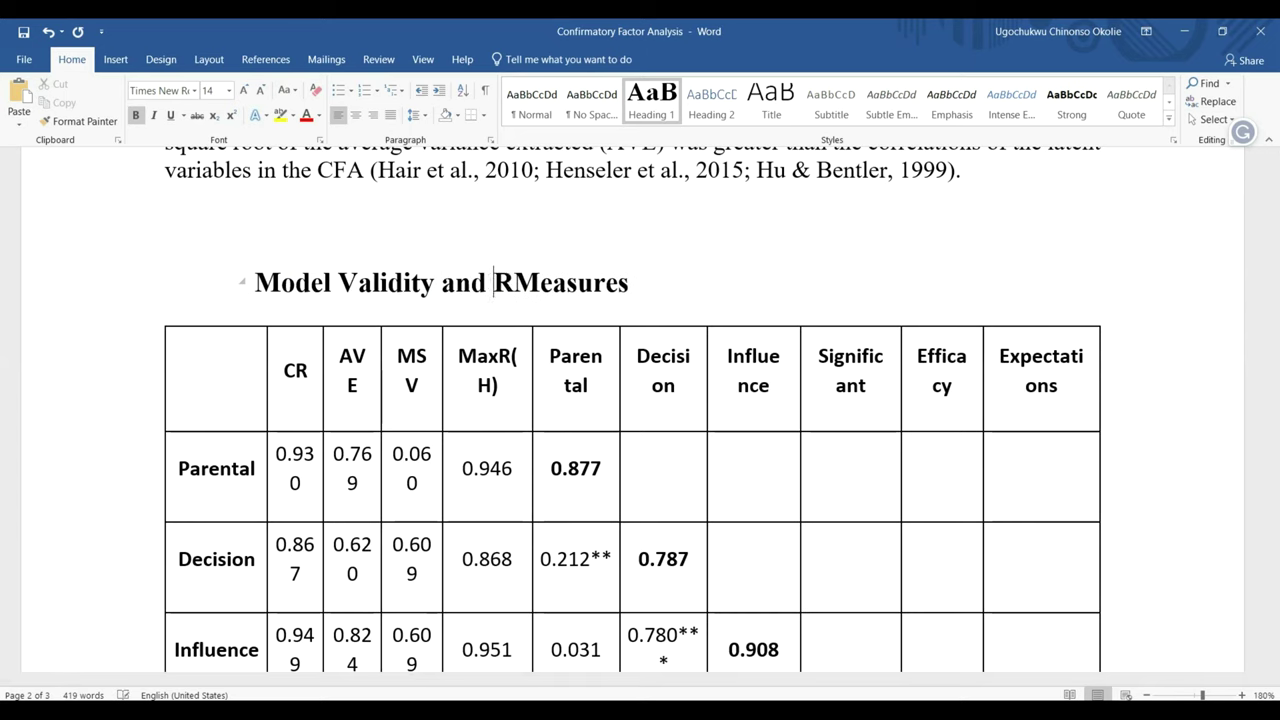
text(lity)
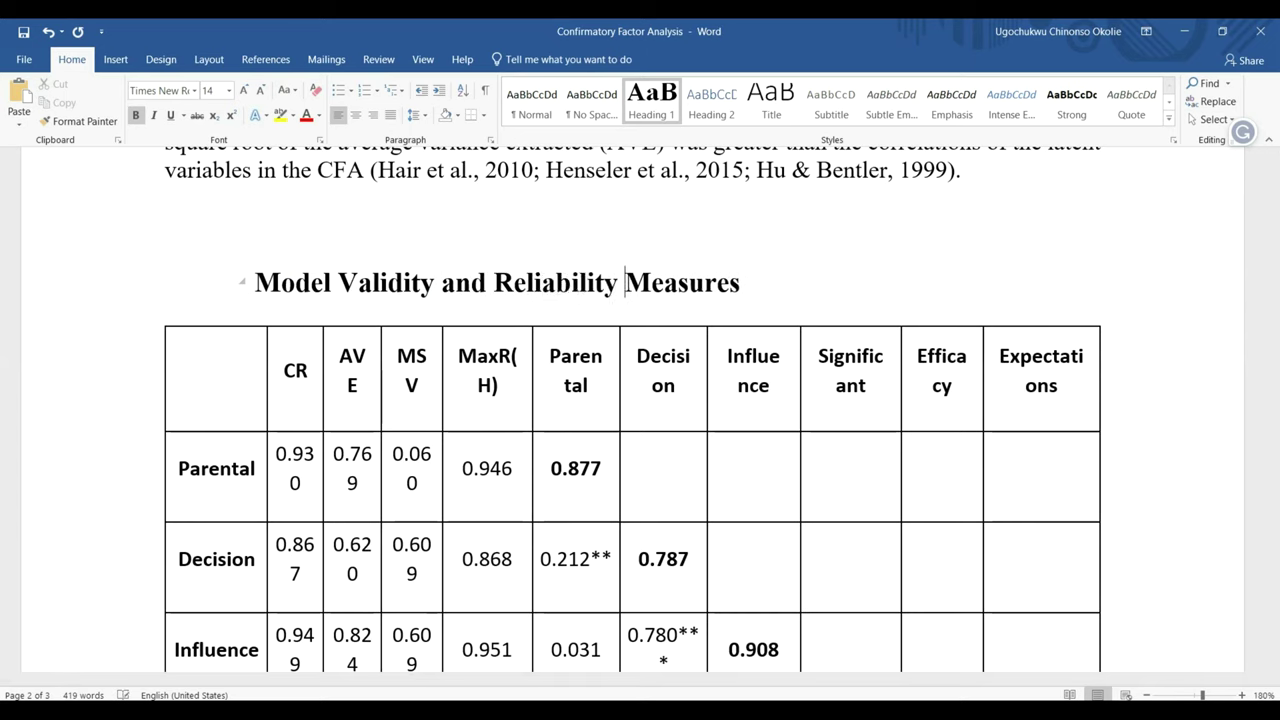
click(455, 268)
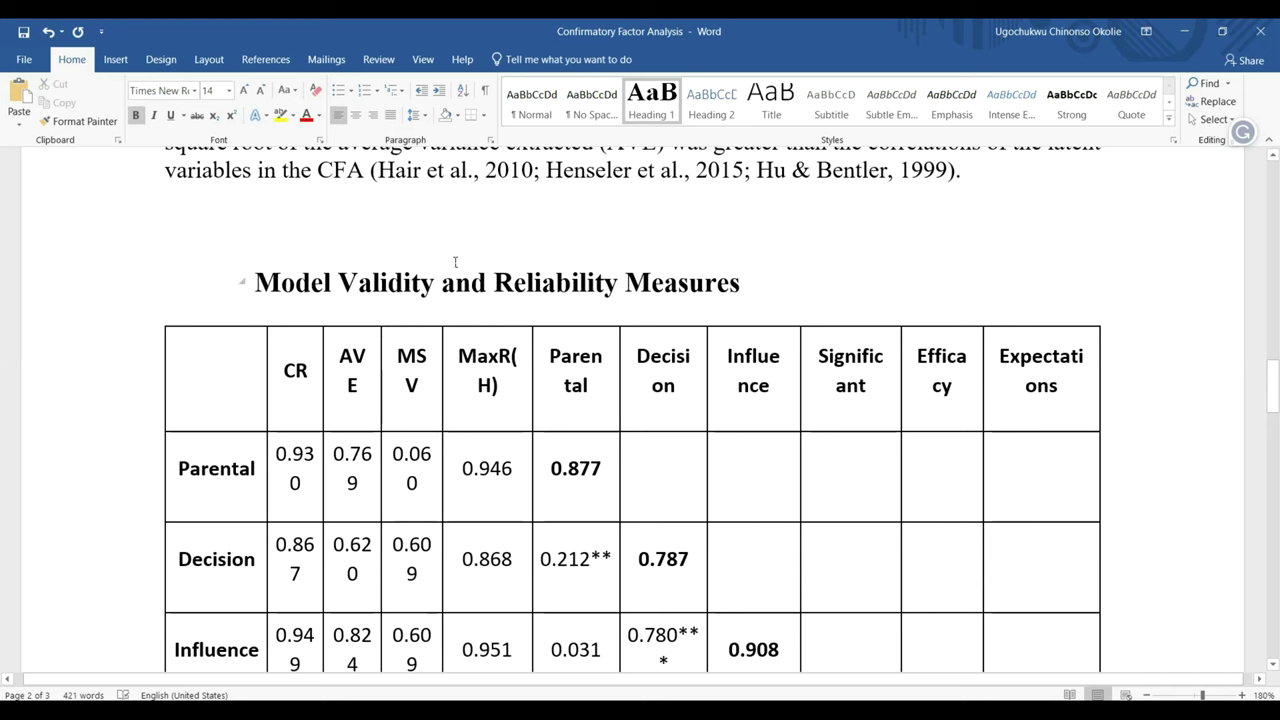
click(455, 262)
key(BackSpace)
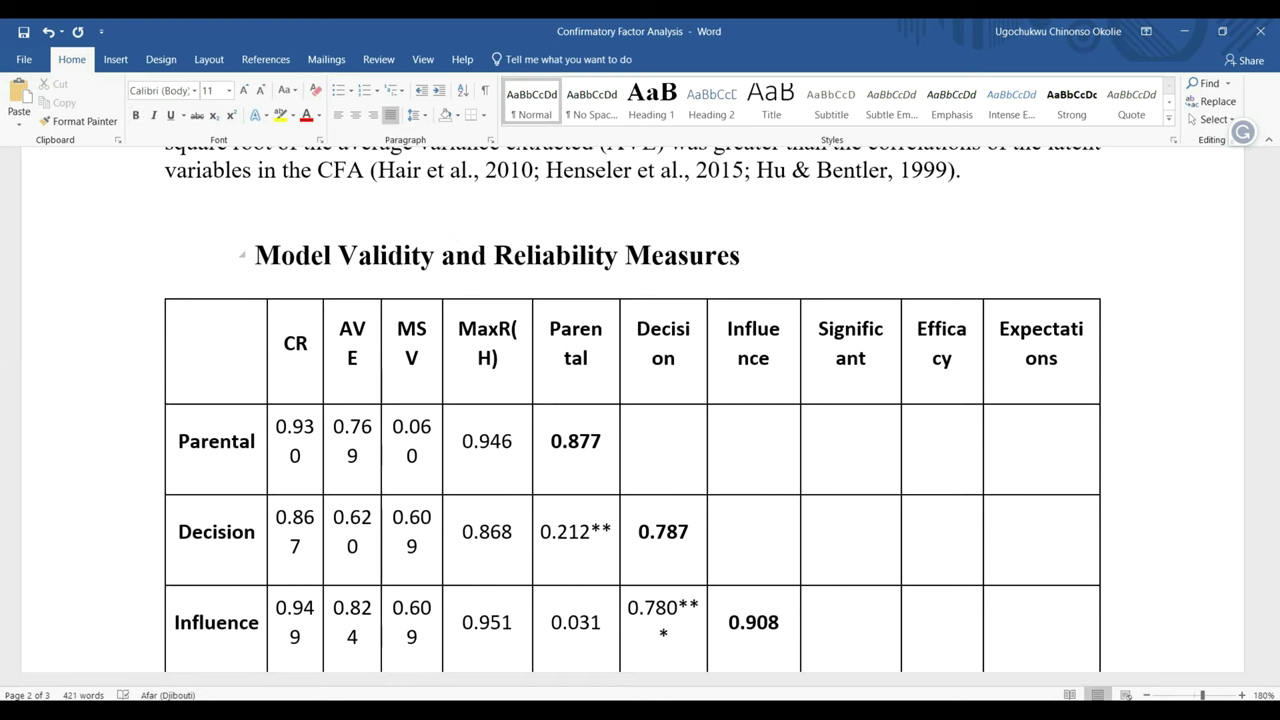
Reduce the whole table's font size three steps and save the document.
scroll(386, 314, down, 2)
scroll(386, 314, up, 2)
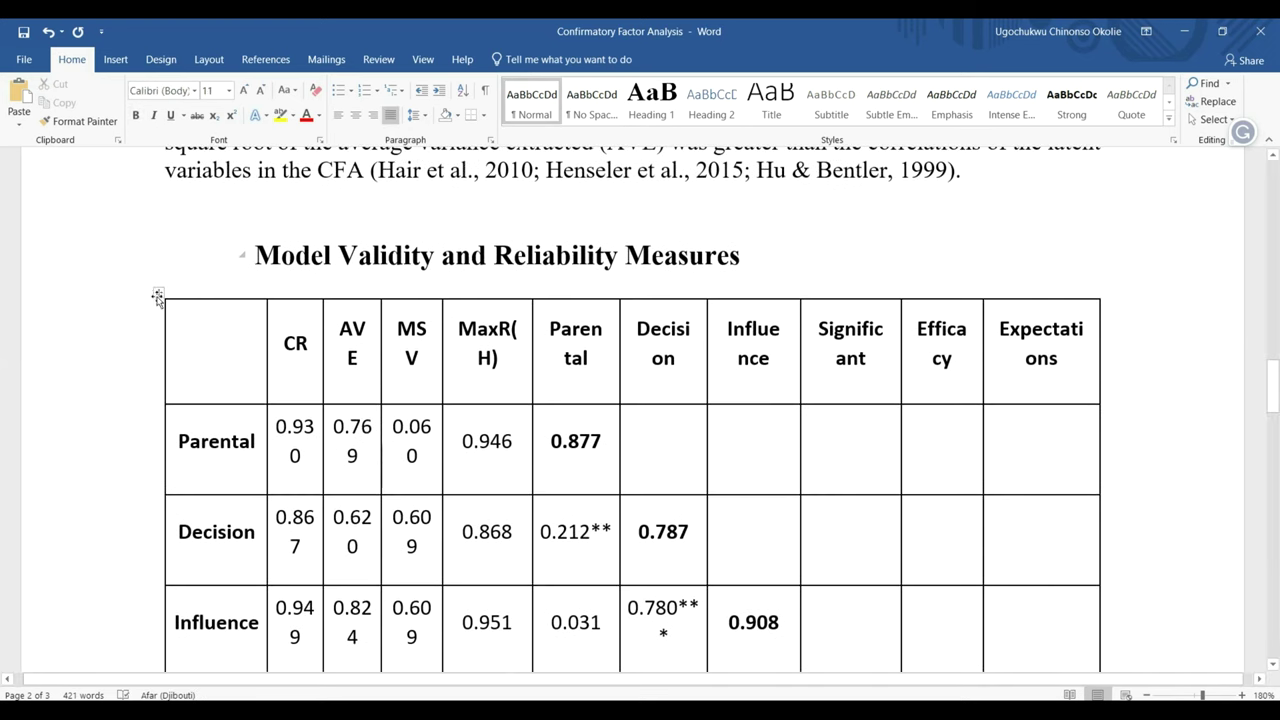
click(158, 297)
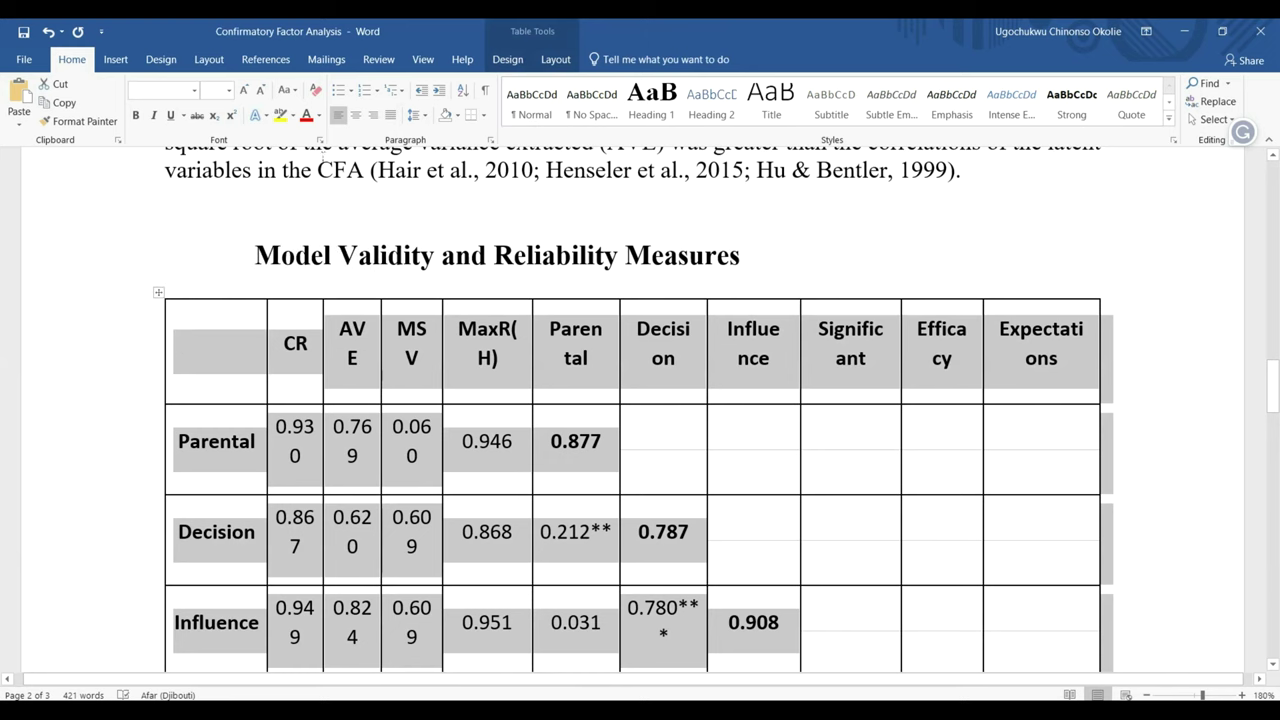
click(259, 91)
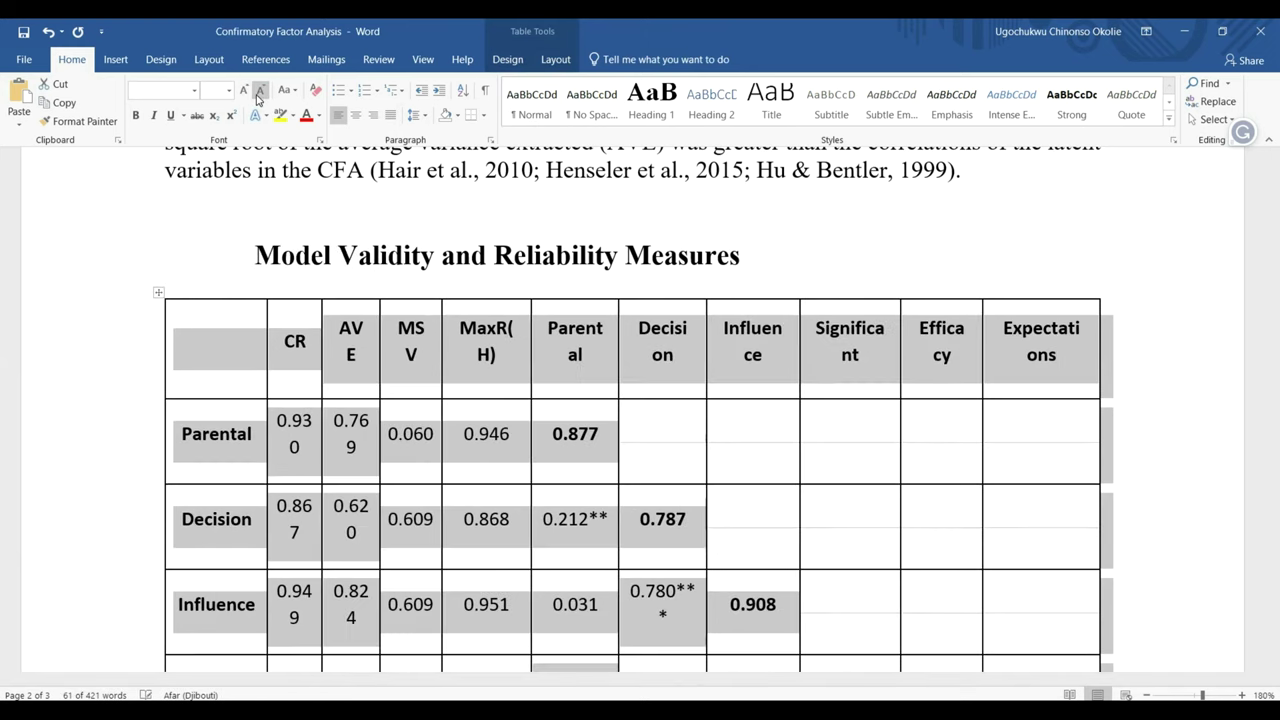
click(259, 92)
click(259, 92)
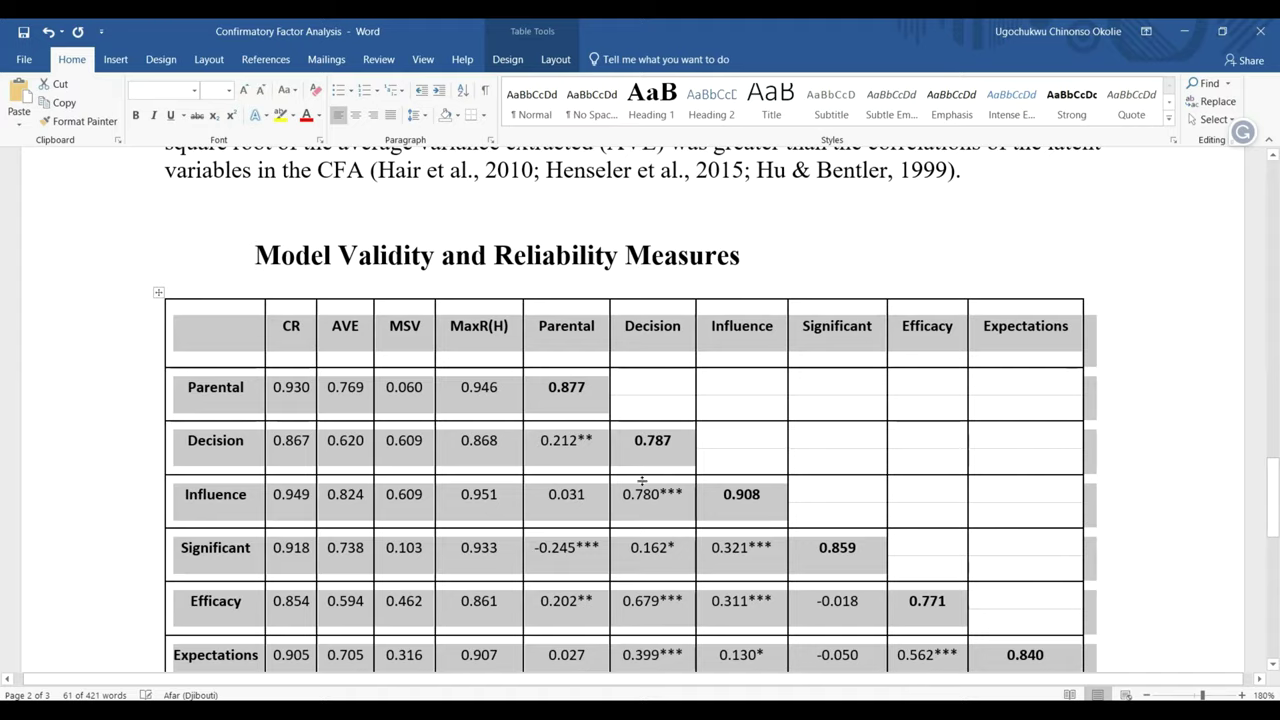
scroll(642, 481, down, 4)
click(671, 493)
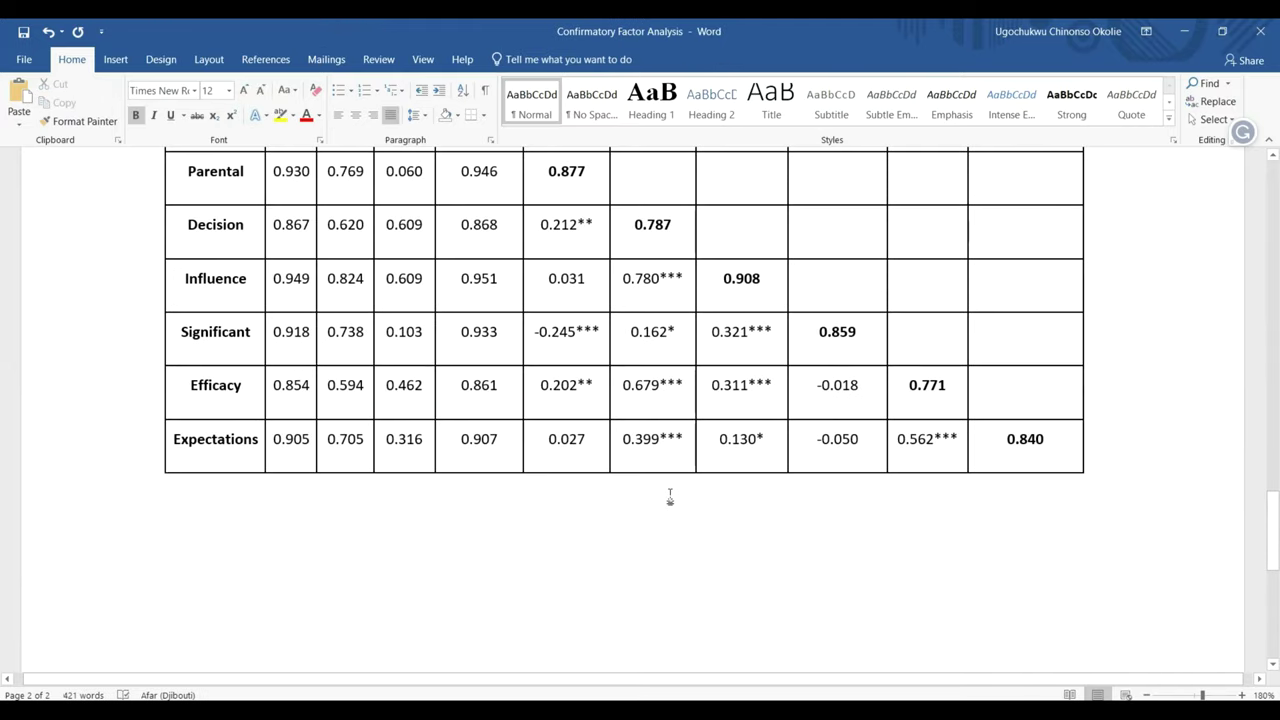
scroll(670, 497, up, 3)
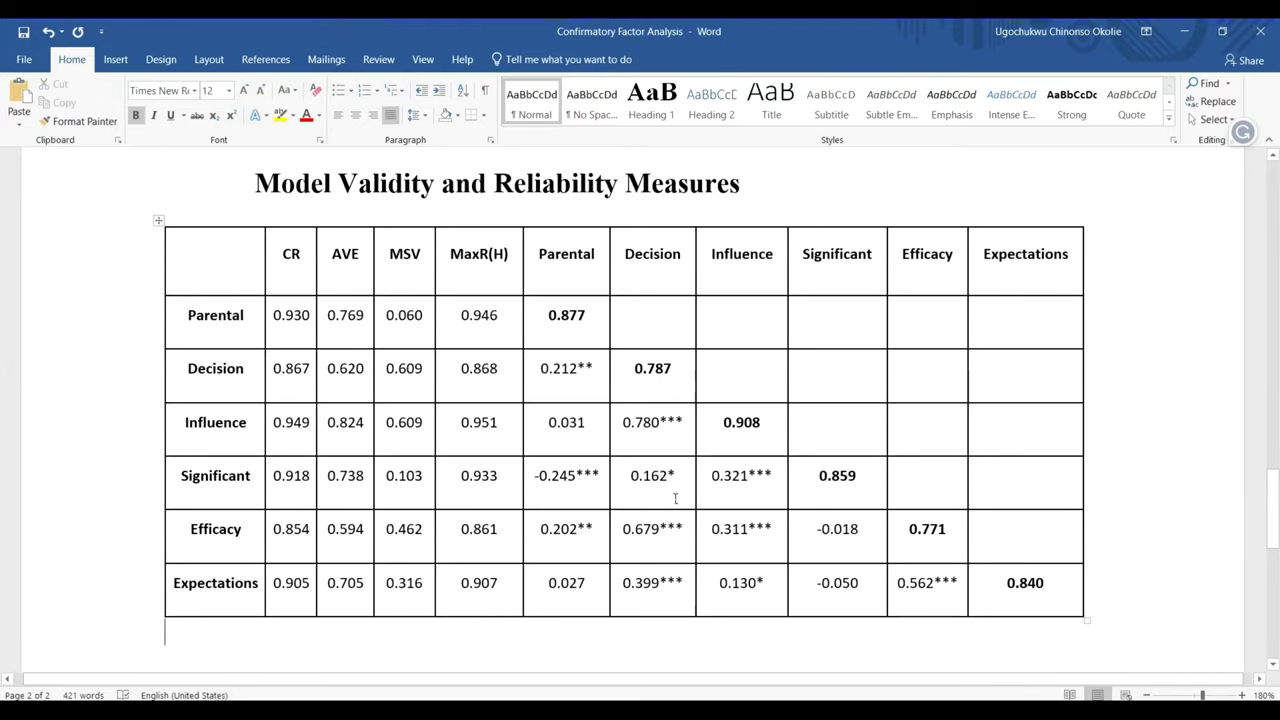
key(ctrl+s)
Select the CR to MaxR(H) header cells, then bring up editing options on the AVE header.
drag(290, 255, 403, 380)
click(343, 257)
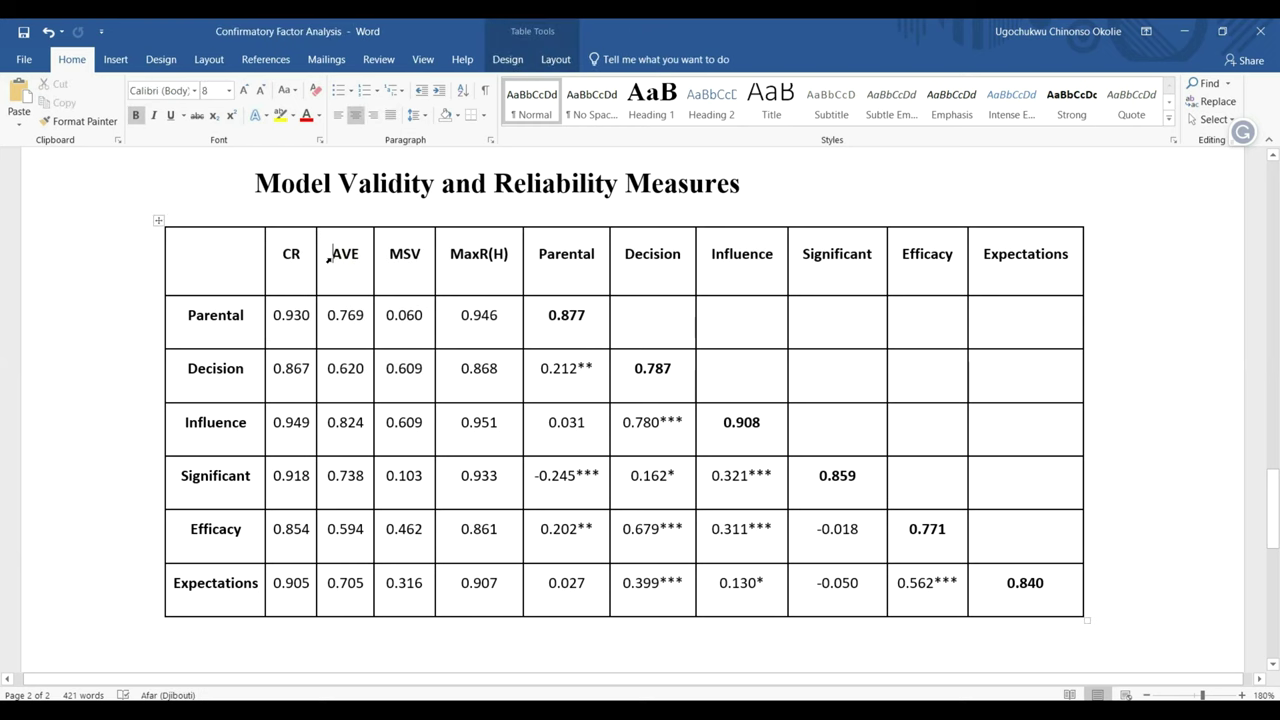
double_click(343, 257)
right_click(343, 258)
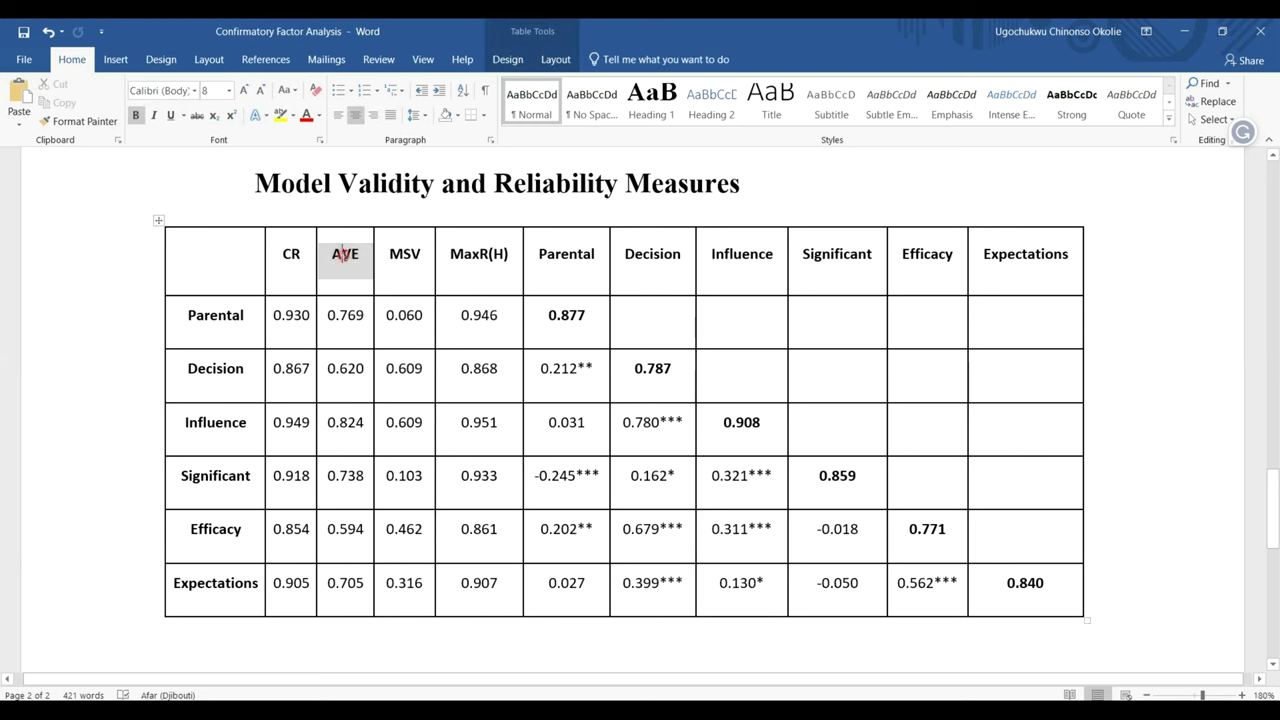
Insert a column between CR and AVE, widen it, and head it 'Cronbach's Alpha'.
click(345, 262)
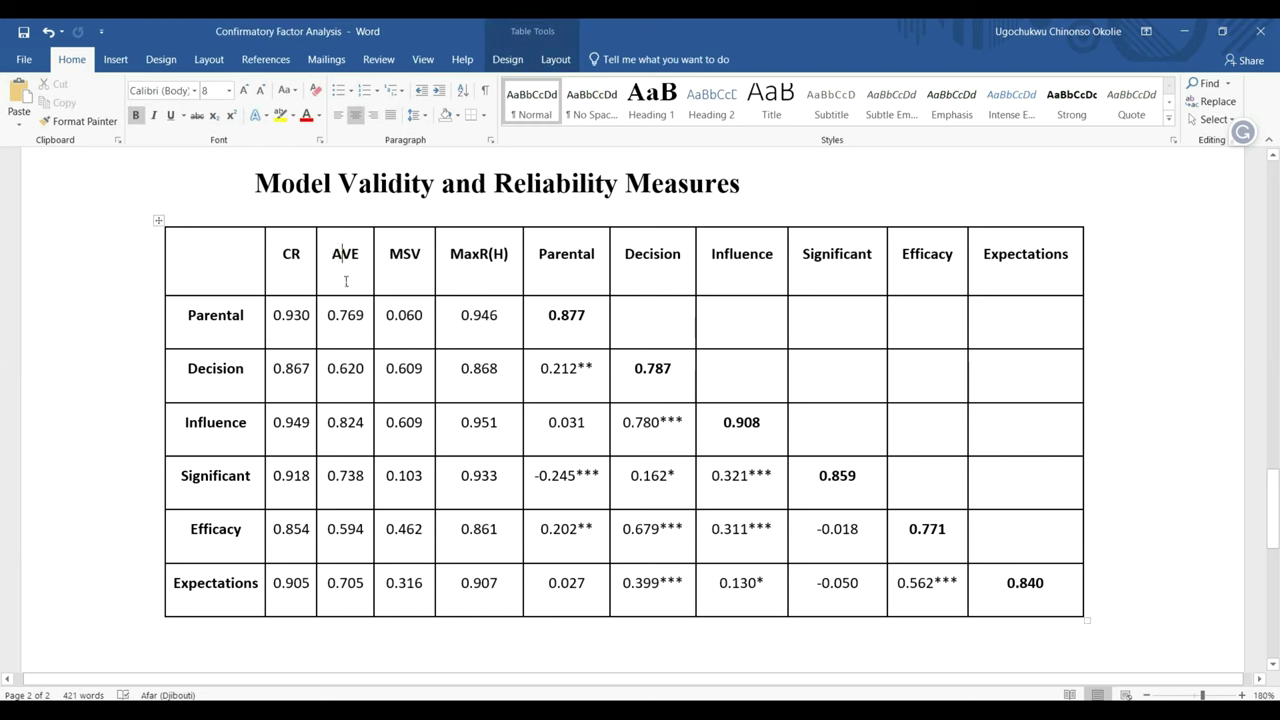
double_click(286, 256)
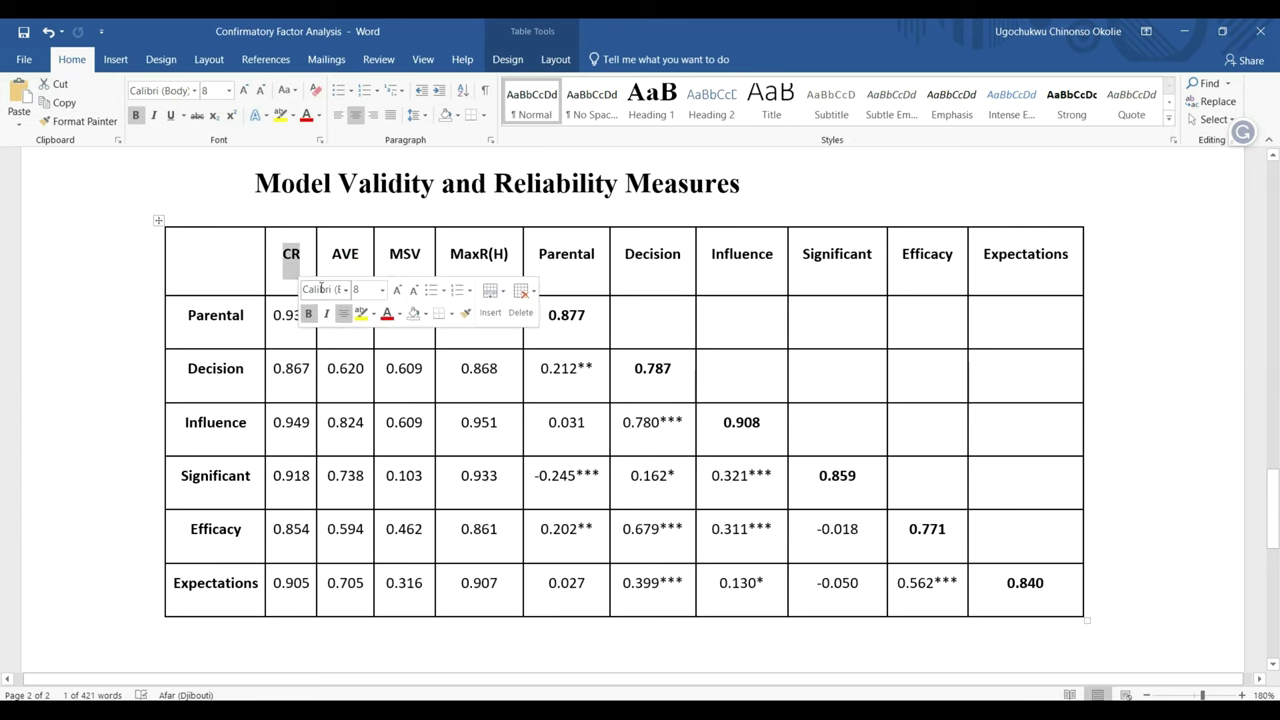
key(Right)
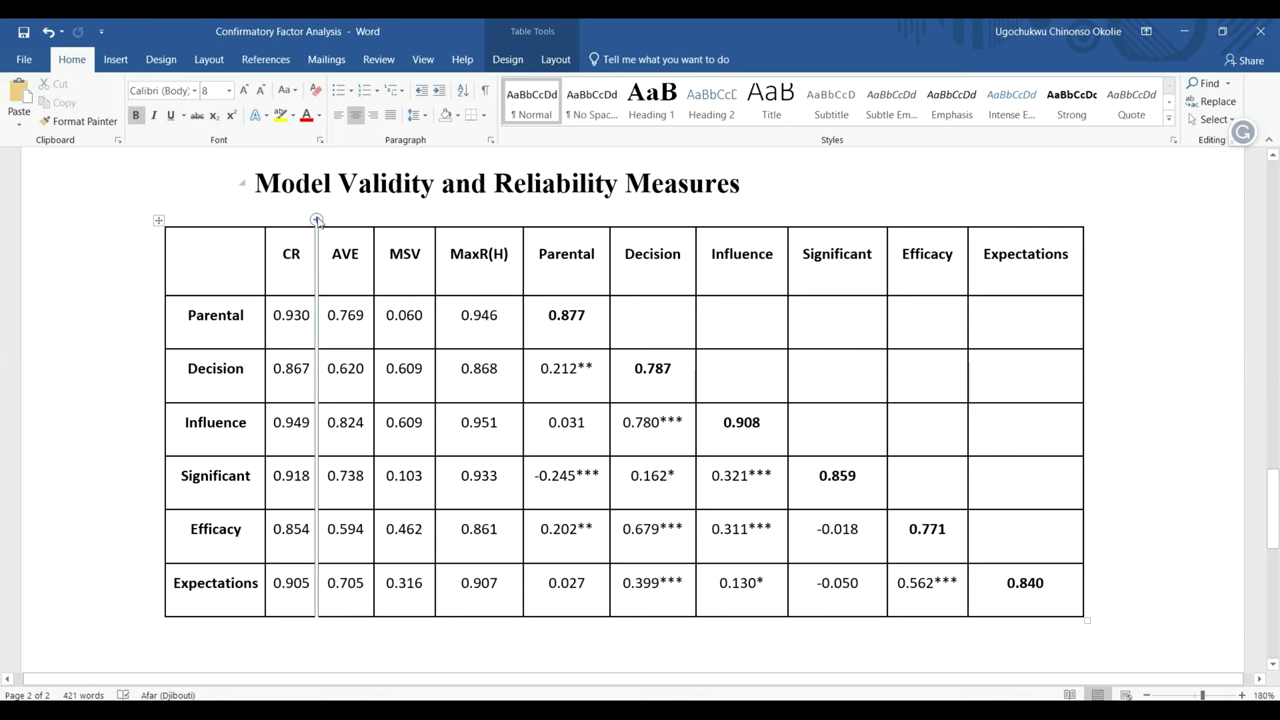
click(316, 218)
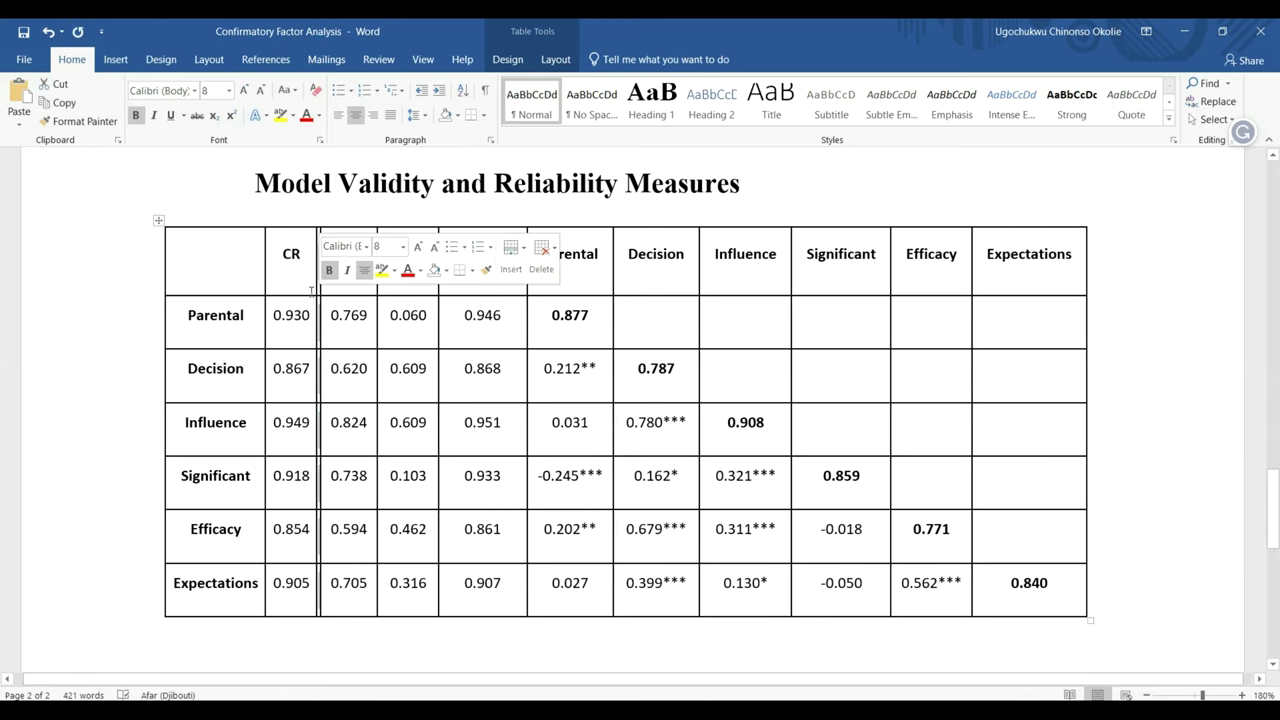
click(263, 264)
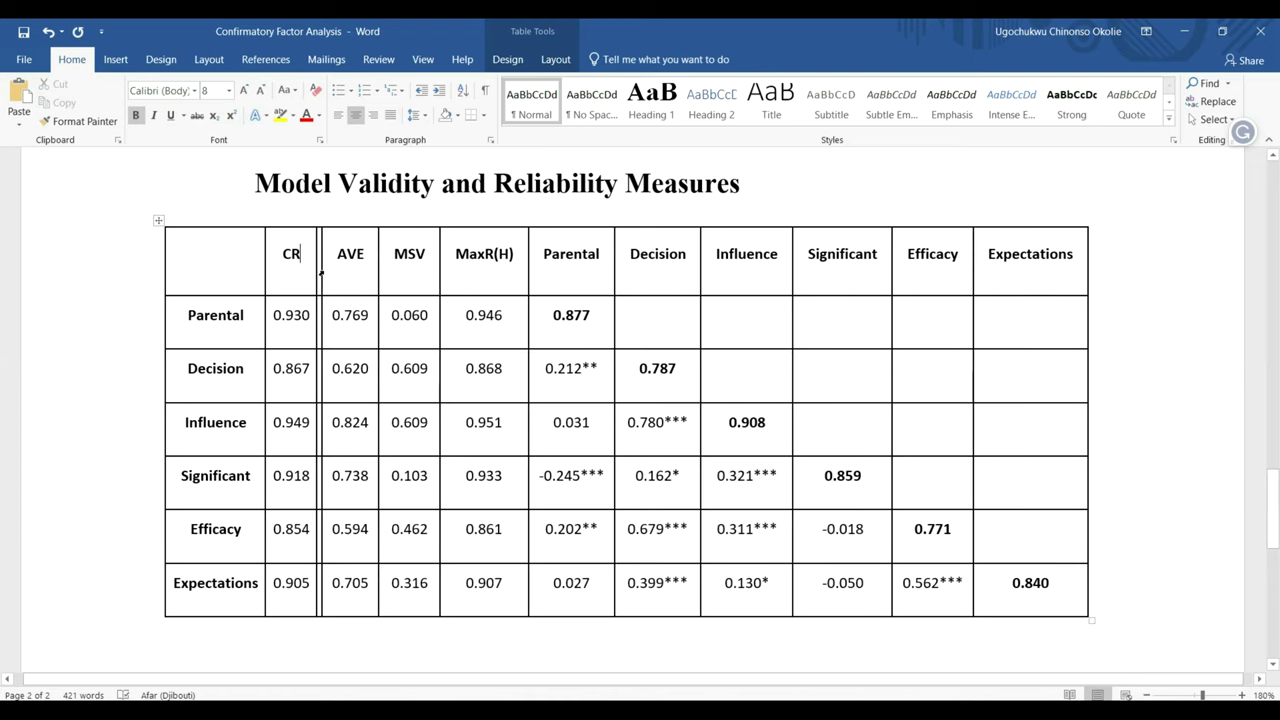
mouse_move(322, 265)
mouse_down()
mouse_move(350, 267)
mouse_move(335, 268)
mouse_up()
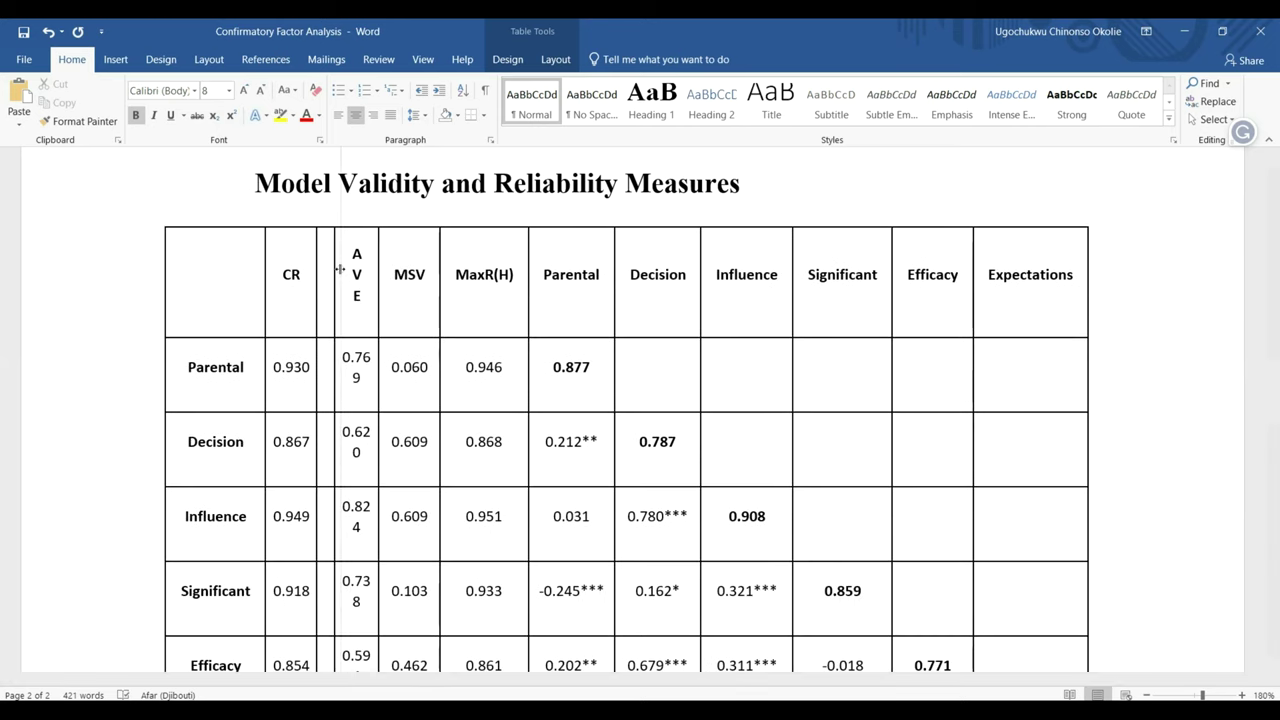
click(329, 271)
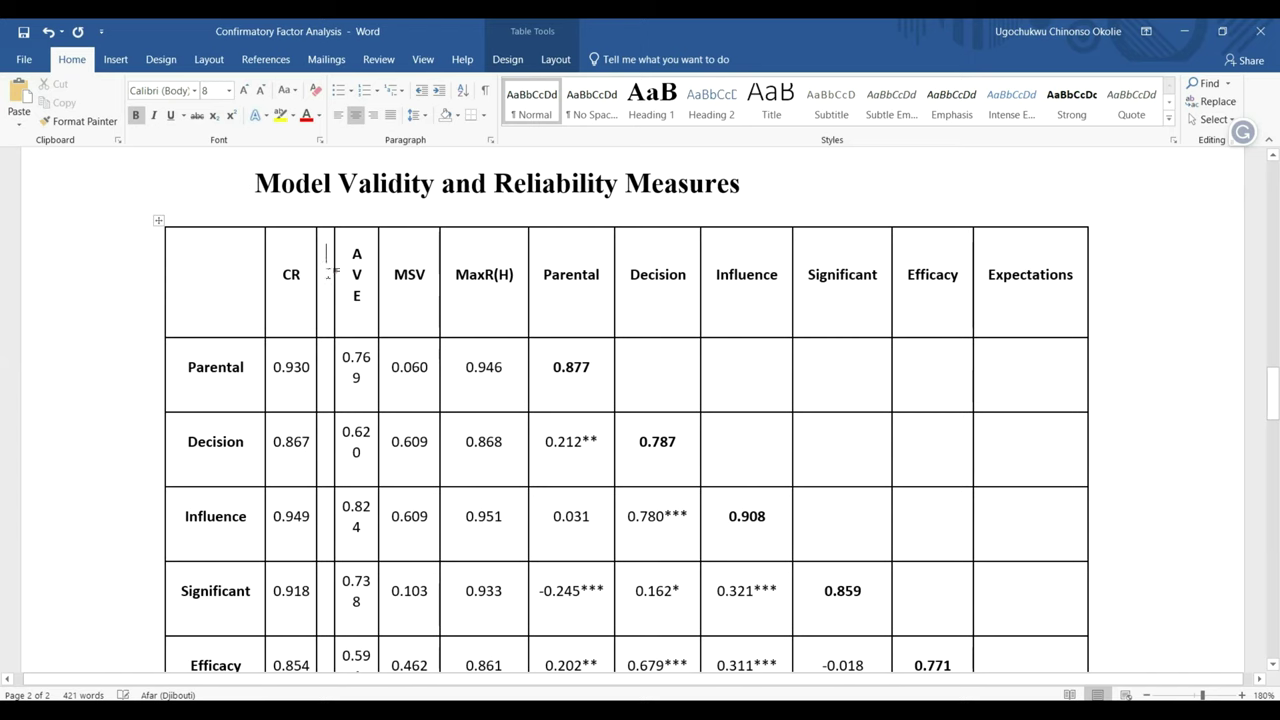
text(C)
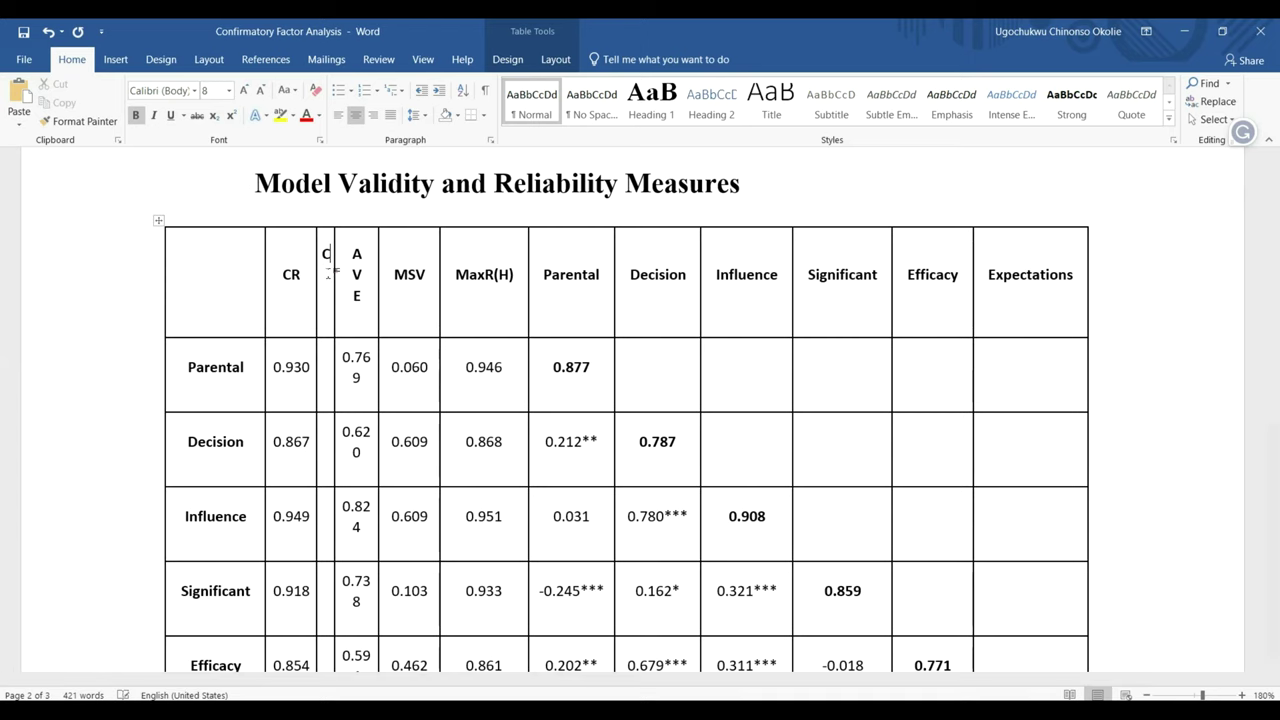
text(ronbac)
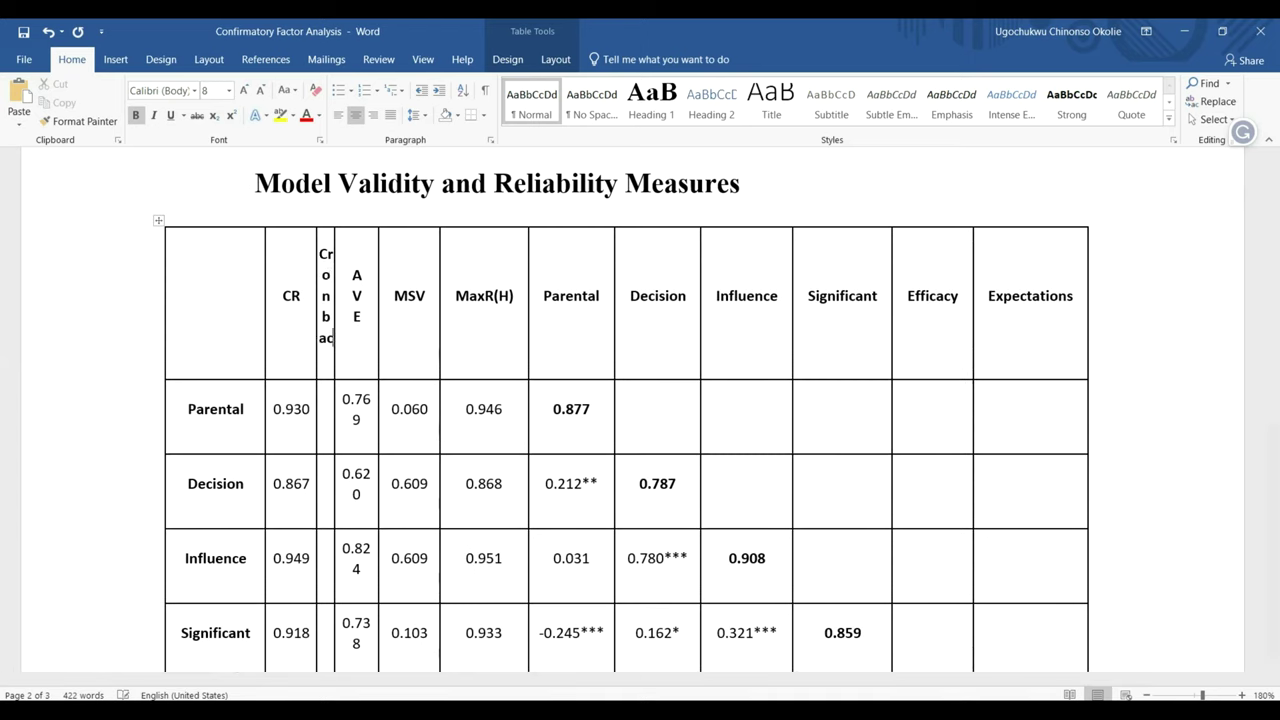
text(h's A)
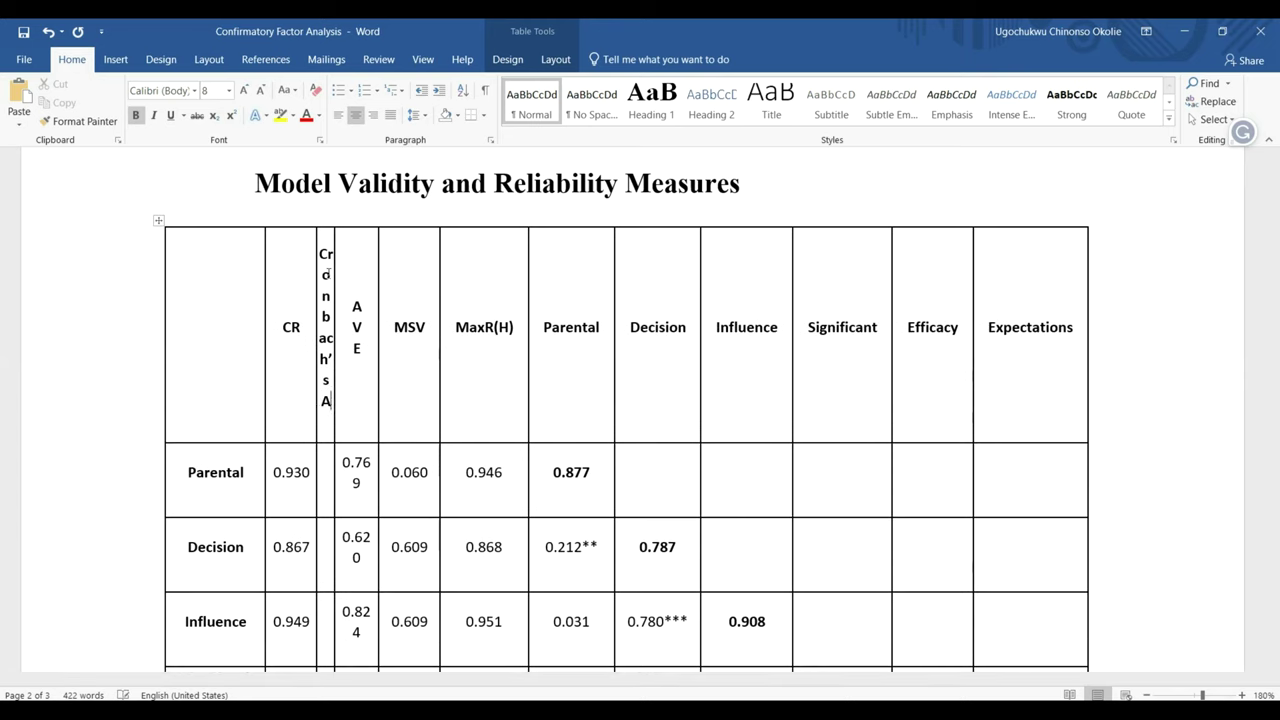
text(lpha)
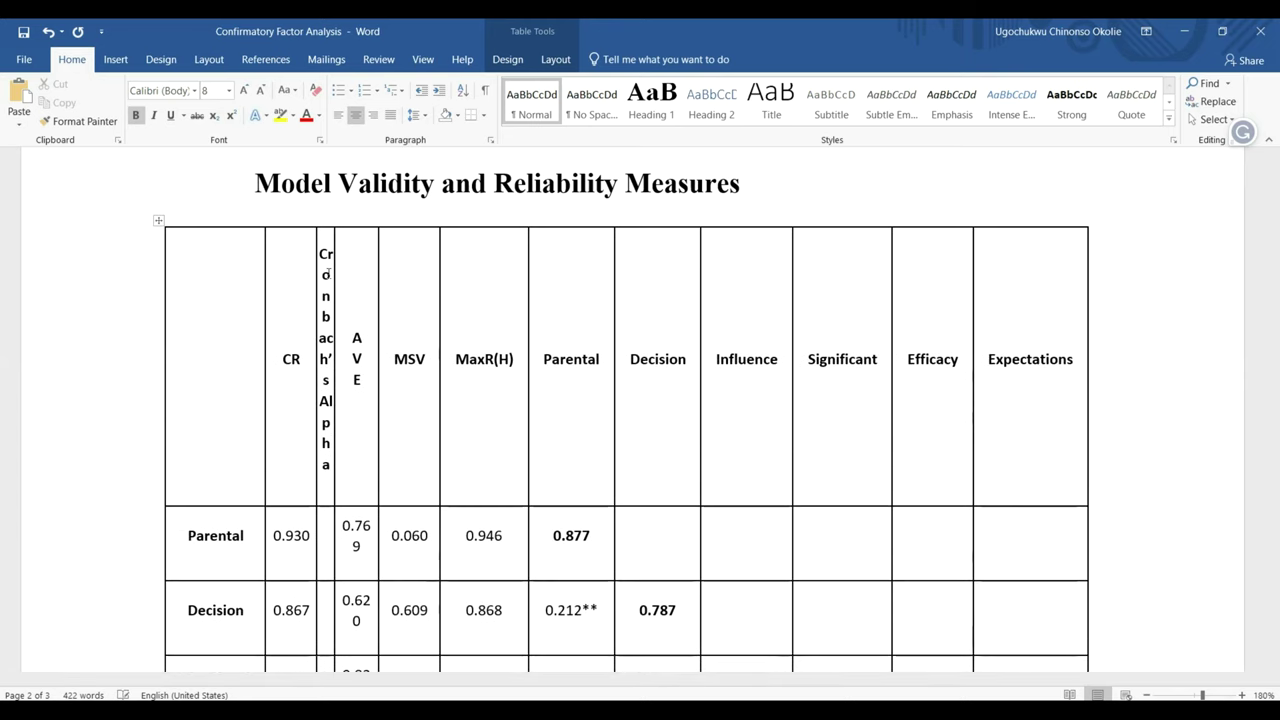
AutoFit the validity table to the page width.
click(158, 220)
right_click(158, 220)
mouse_move(249, 418)
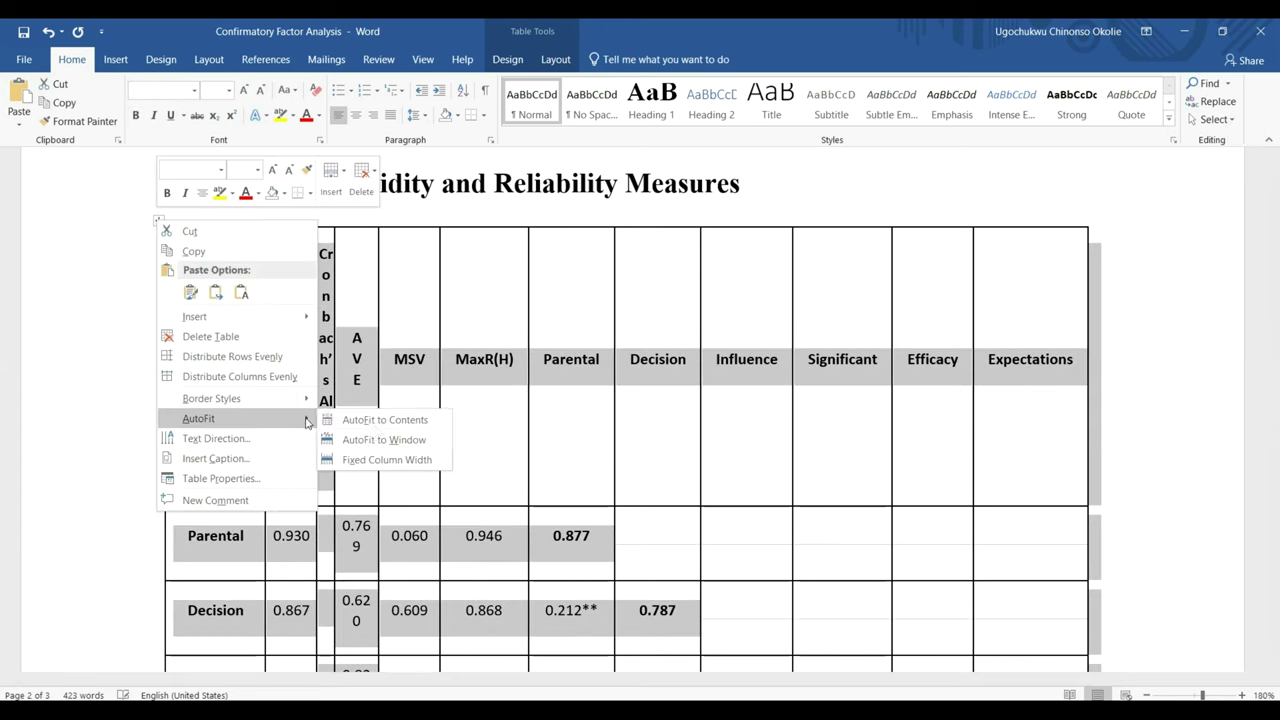
click(400, 435)
scroll(405, 400, down, 3)
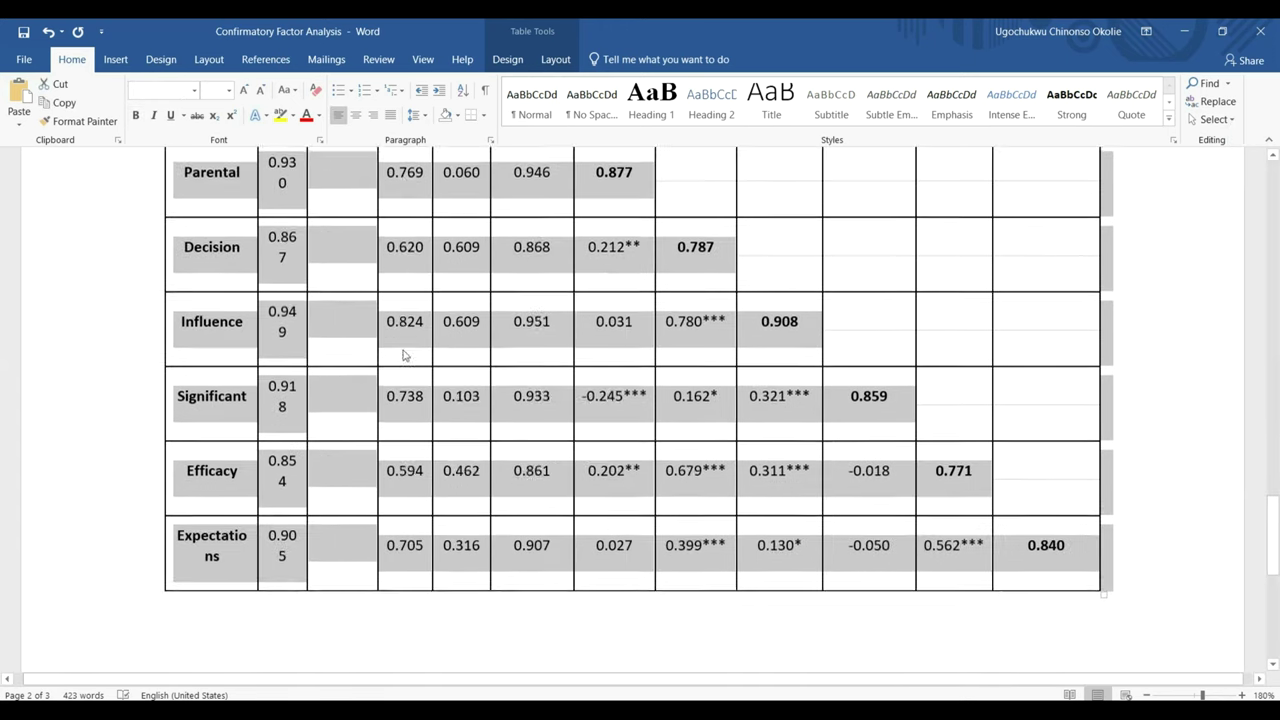
click(1146, 449)
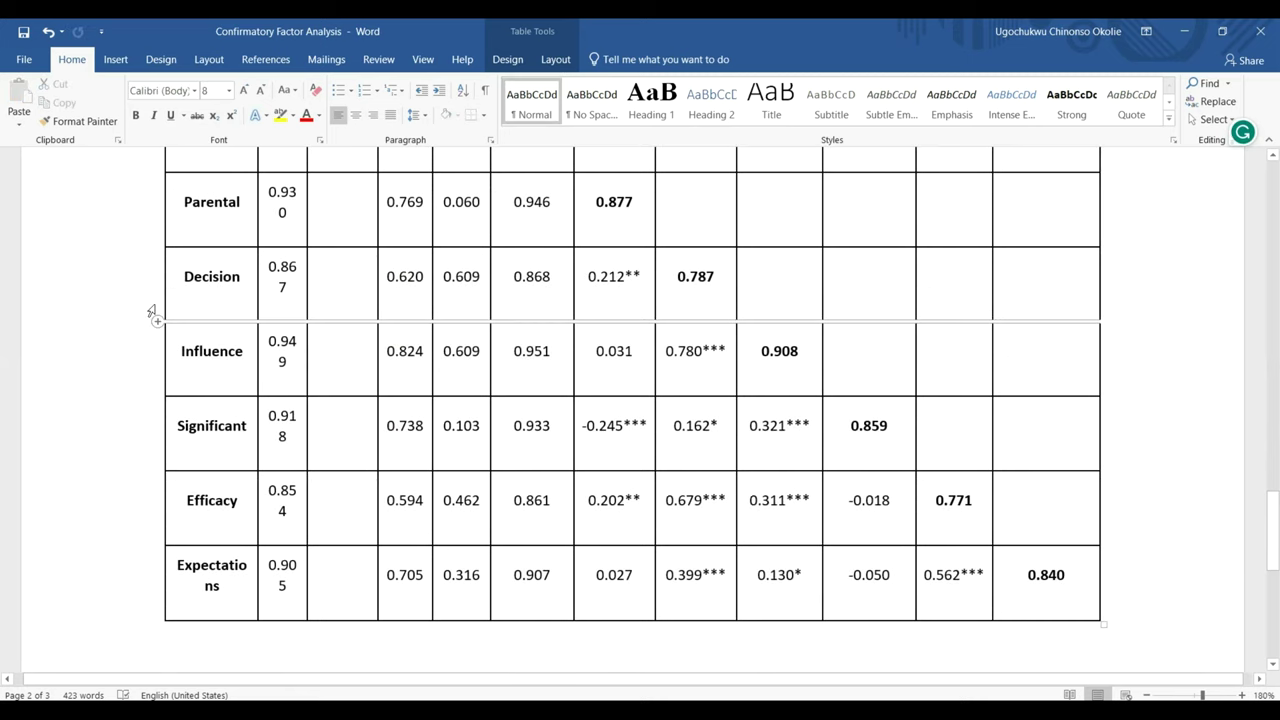
Drag the table's left borders to widen CR, placing the cursor in Parental's Cronbach's Alpha cell.
drag(166, 286, 136, 282)
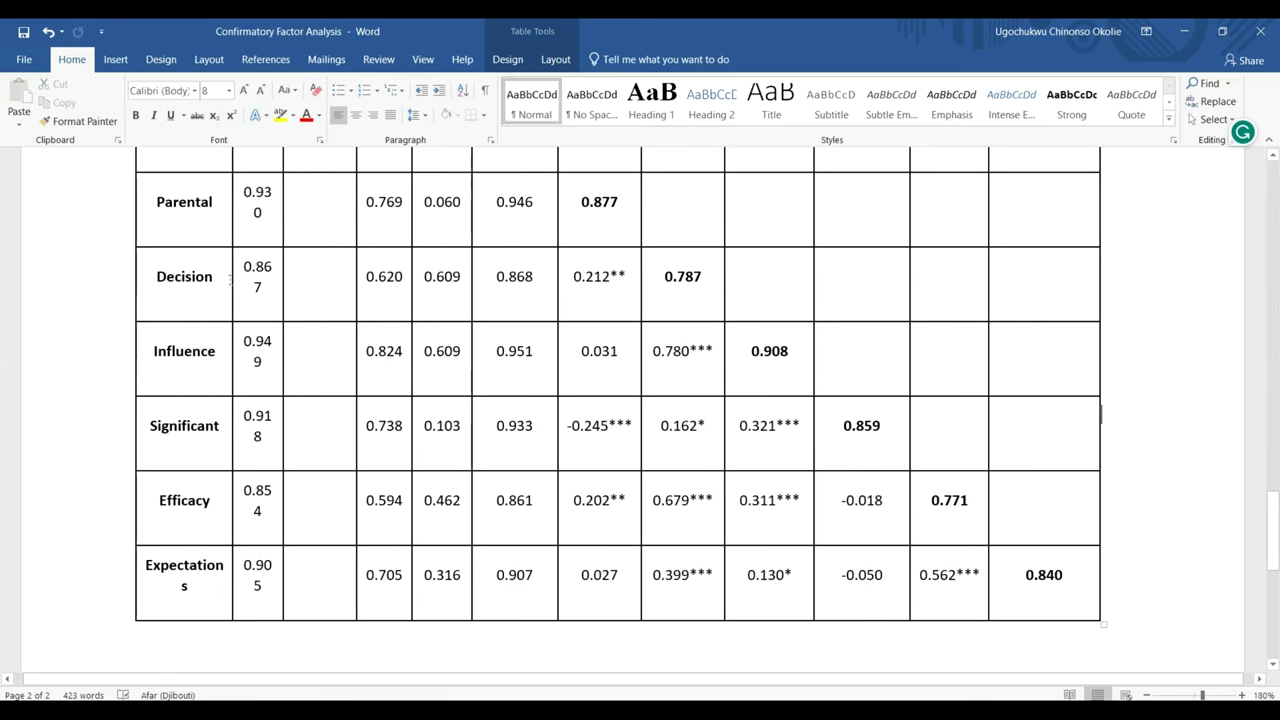
drag(230, 277, 222, 278)
scroll(403, 266, up, 3)
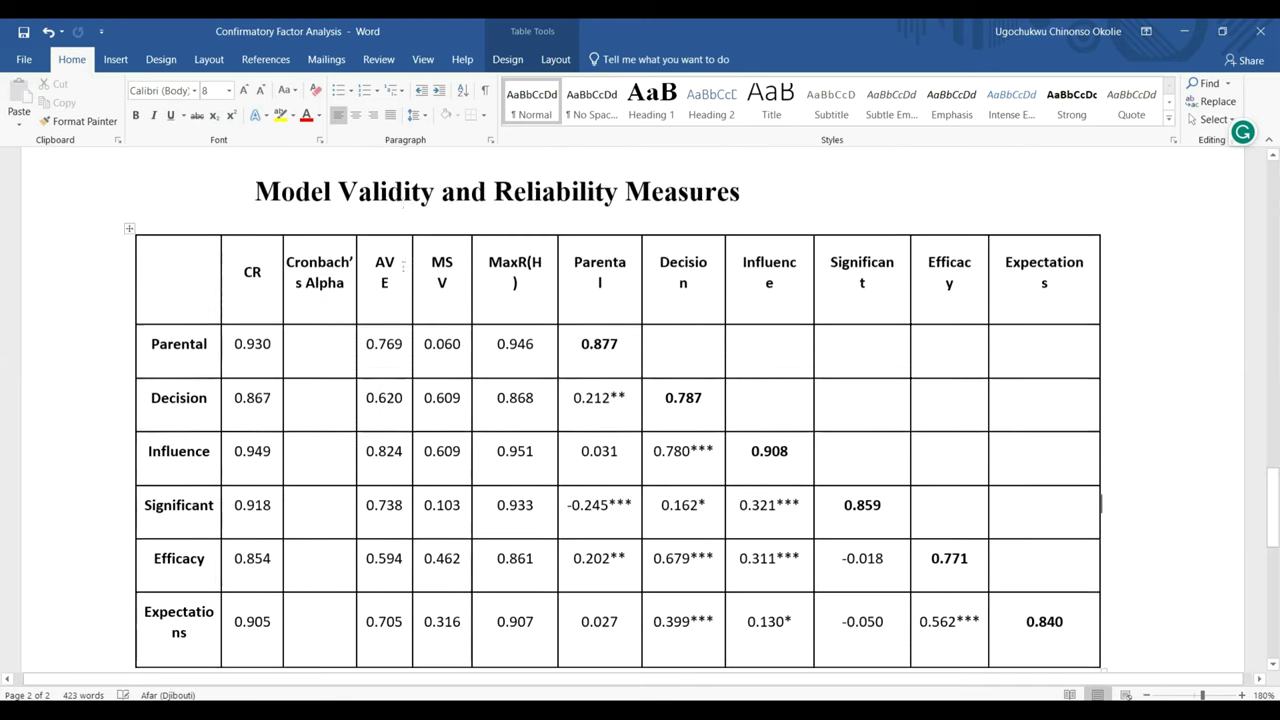
scroll(403, 266, down, 2)
click(305, 266)
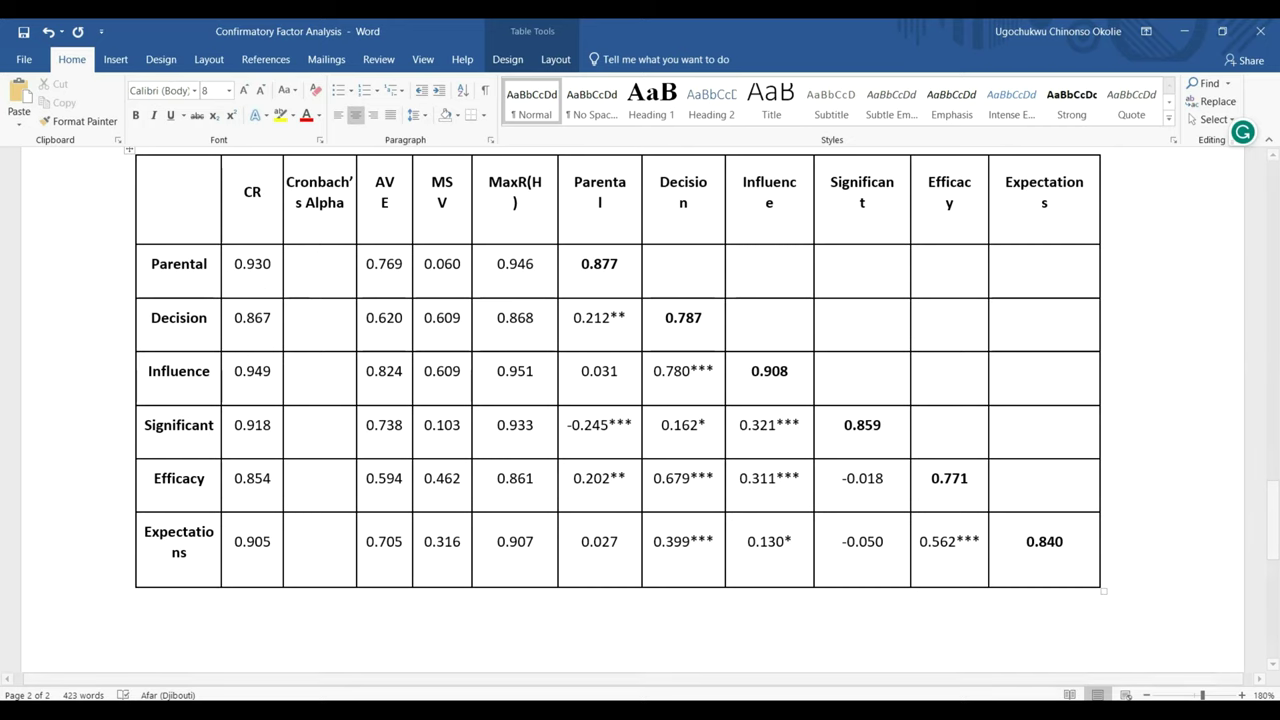
key(alt+Tab)
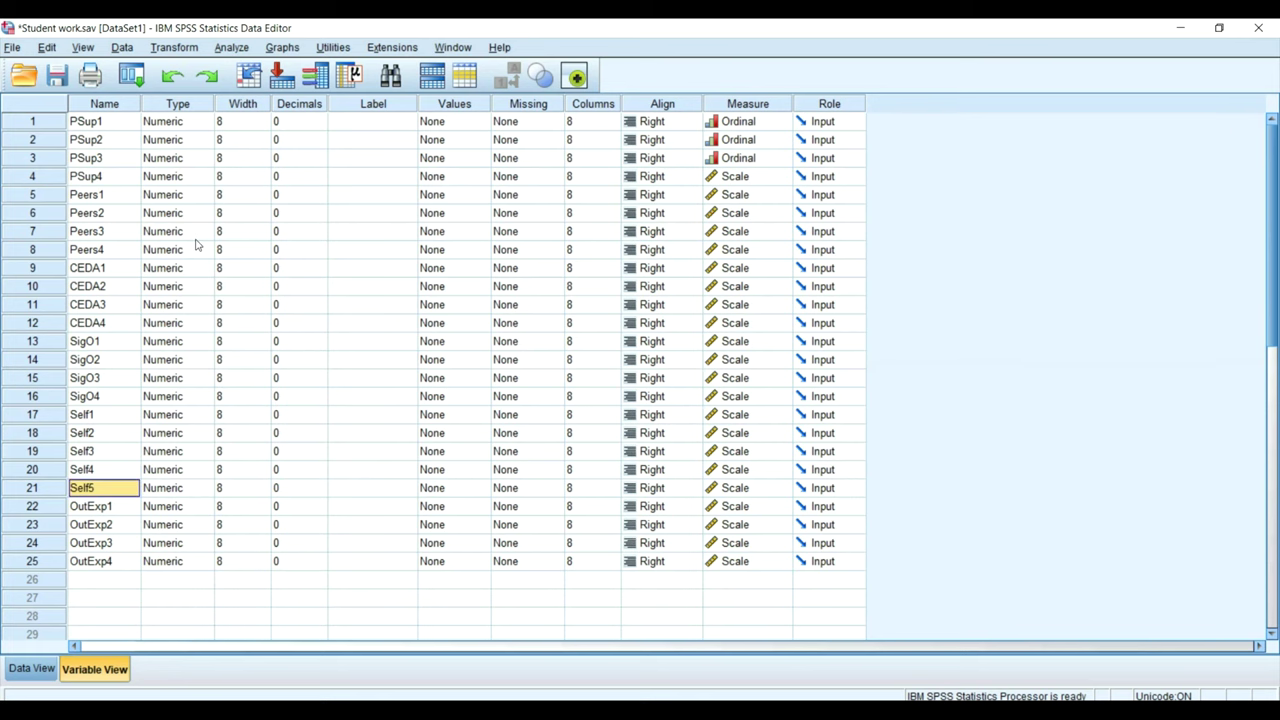
Rerun Reliability Analysis on Peers1–Peers4 via Dialog Recall, yielding Cronbach's alpha .949.
click(131, 78)
click(157, 104)
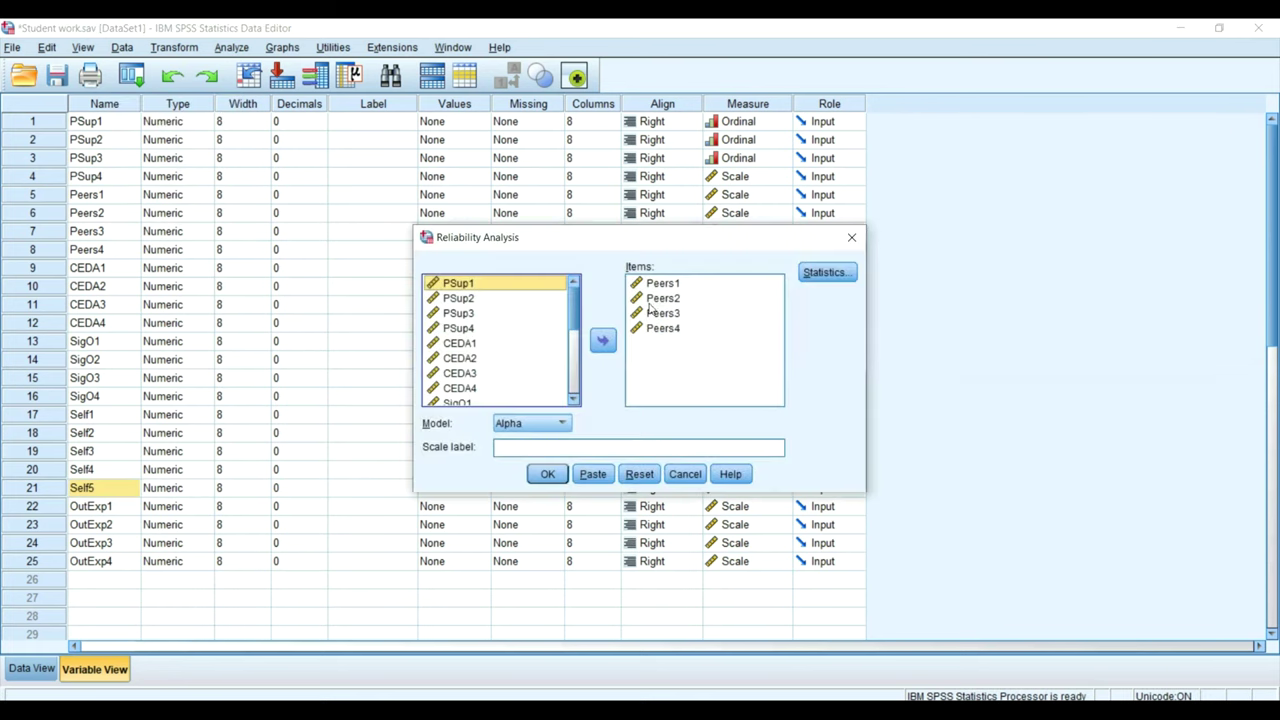
click(658, 289)
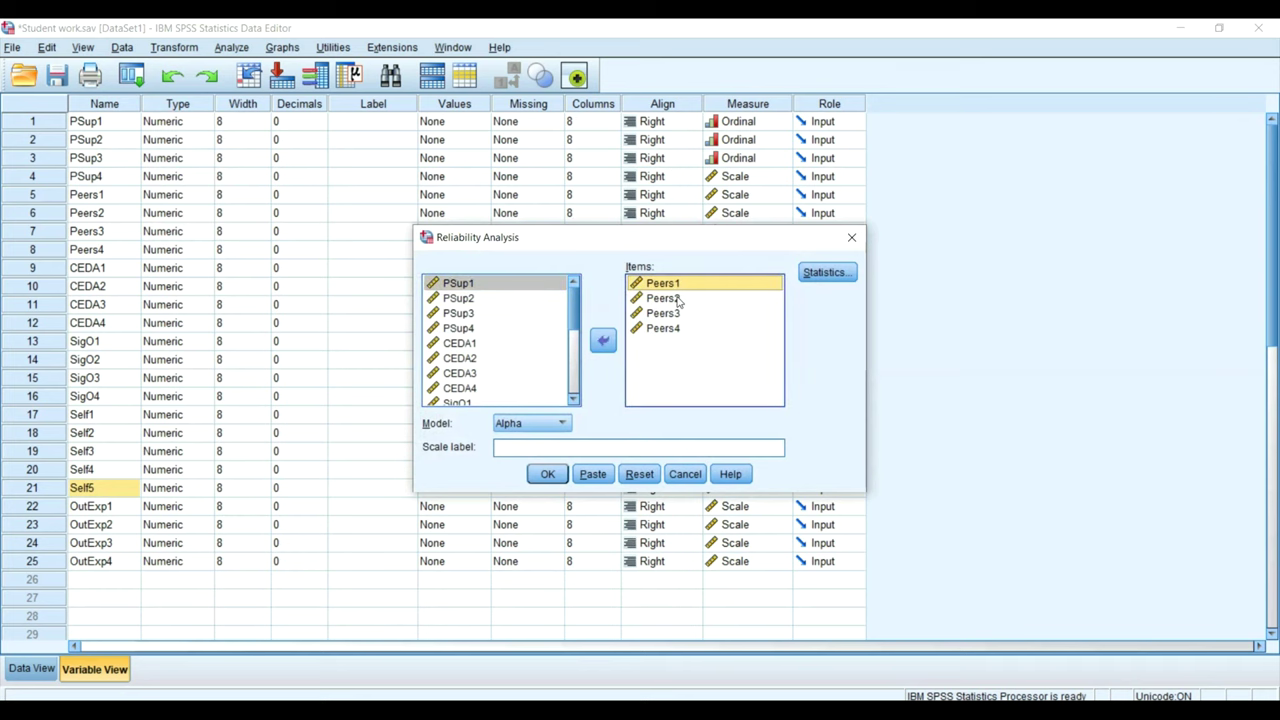
click(548, 474)
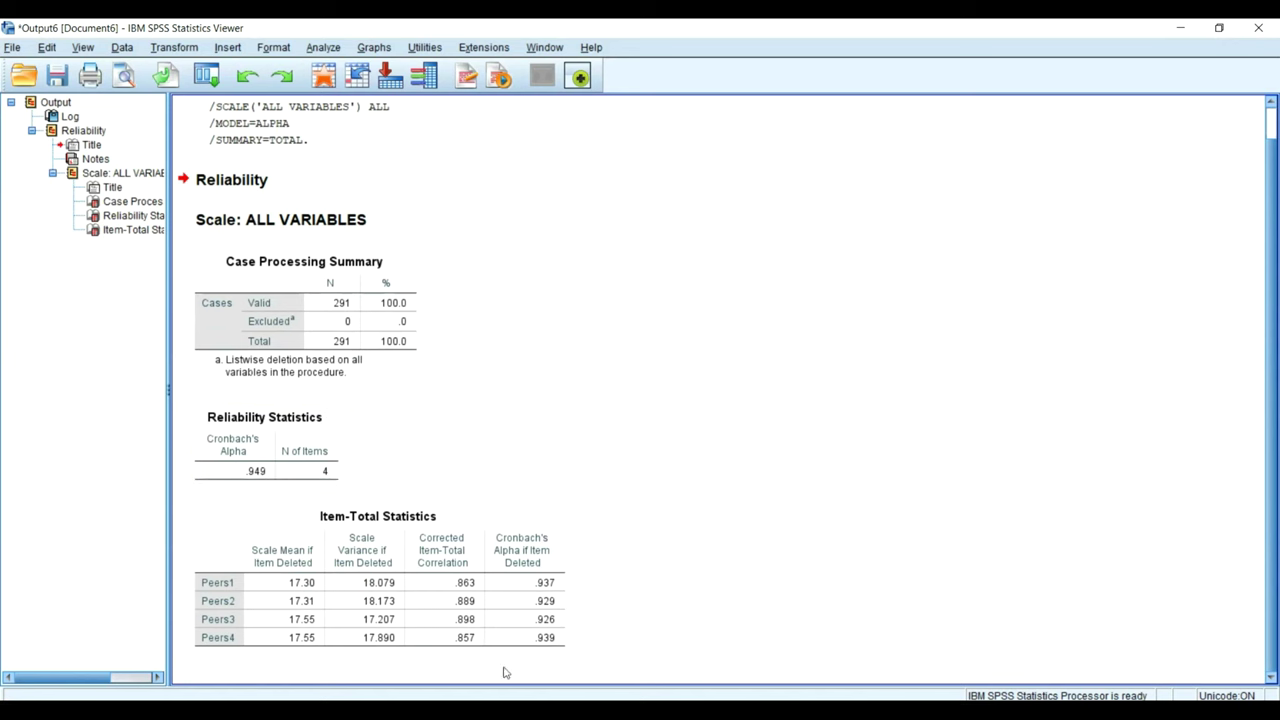
Enter 0.949 as Influence's Cronbach's Alpha in the Word table, then return to the SPSS output.
key(alt+Tab)
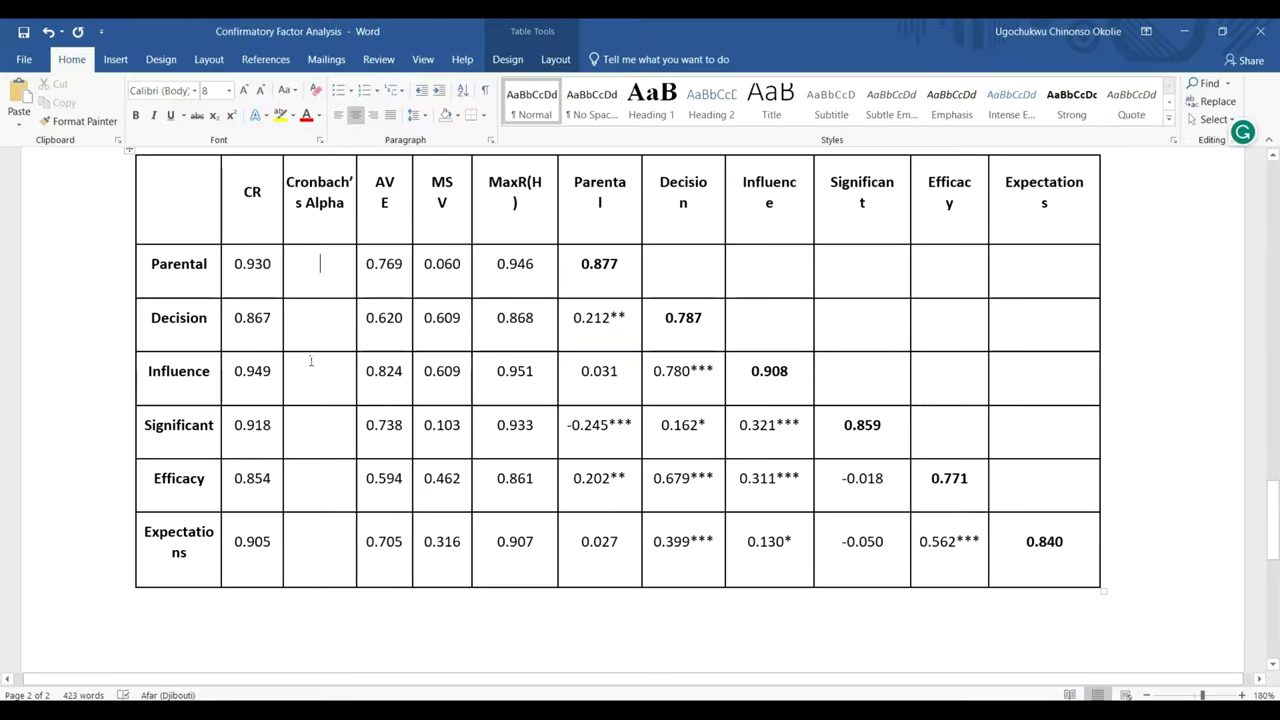
click(327, 392)
text(0.949)
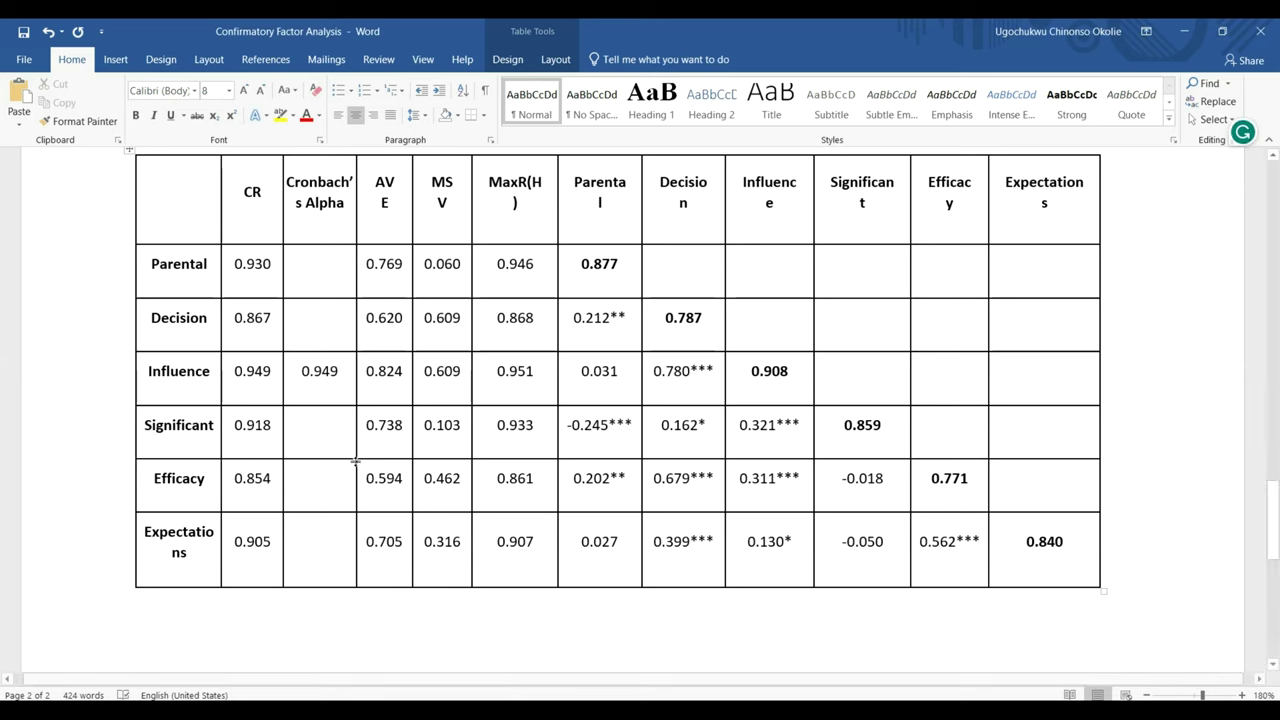
mouse_move(590, 712)
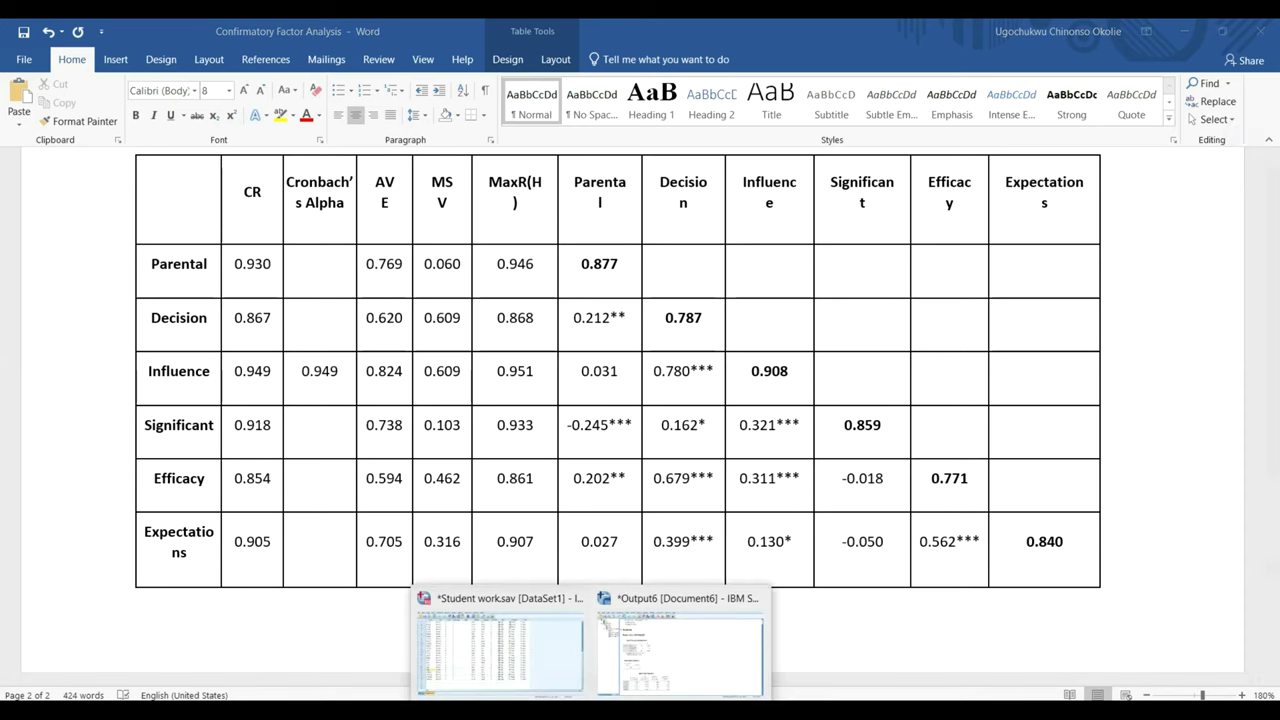
click(700, 675)
Recall the Reliability Analysis dialog and remove Peers1–Peers4 from the scale items.
click(207, 76)
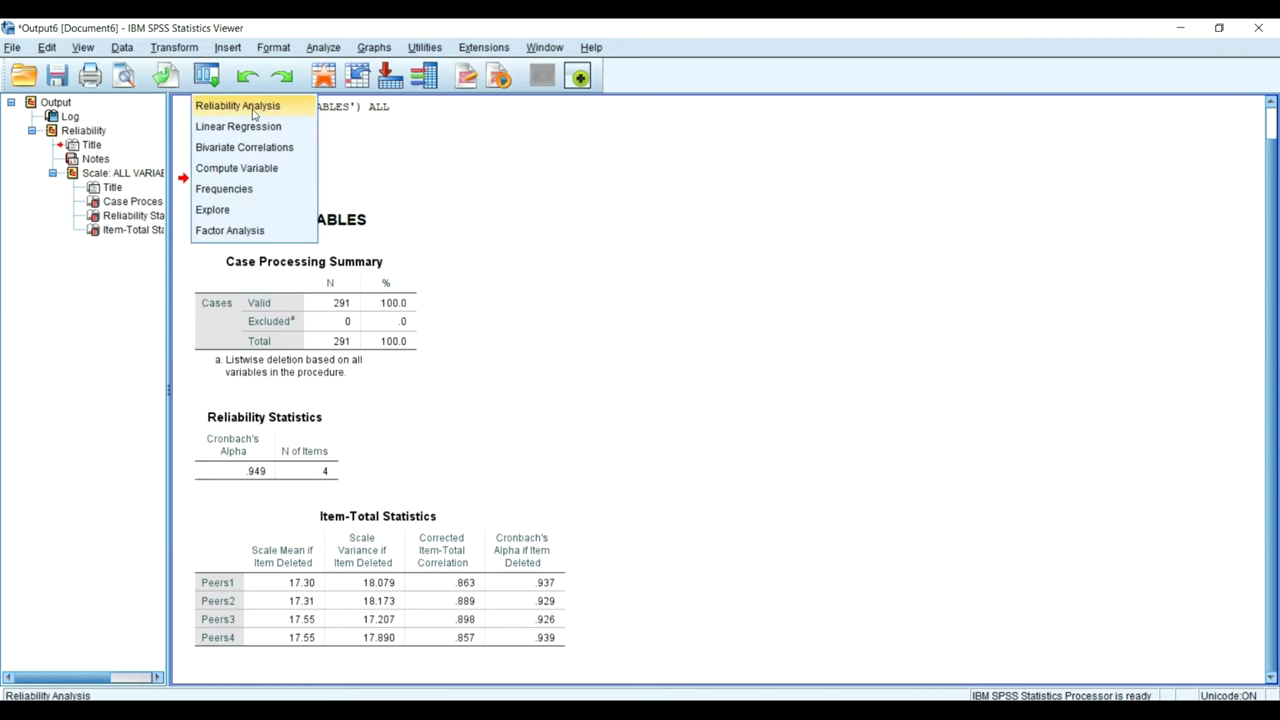
click(240, 106)
click(665, 284)
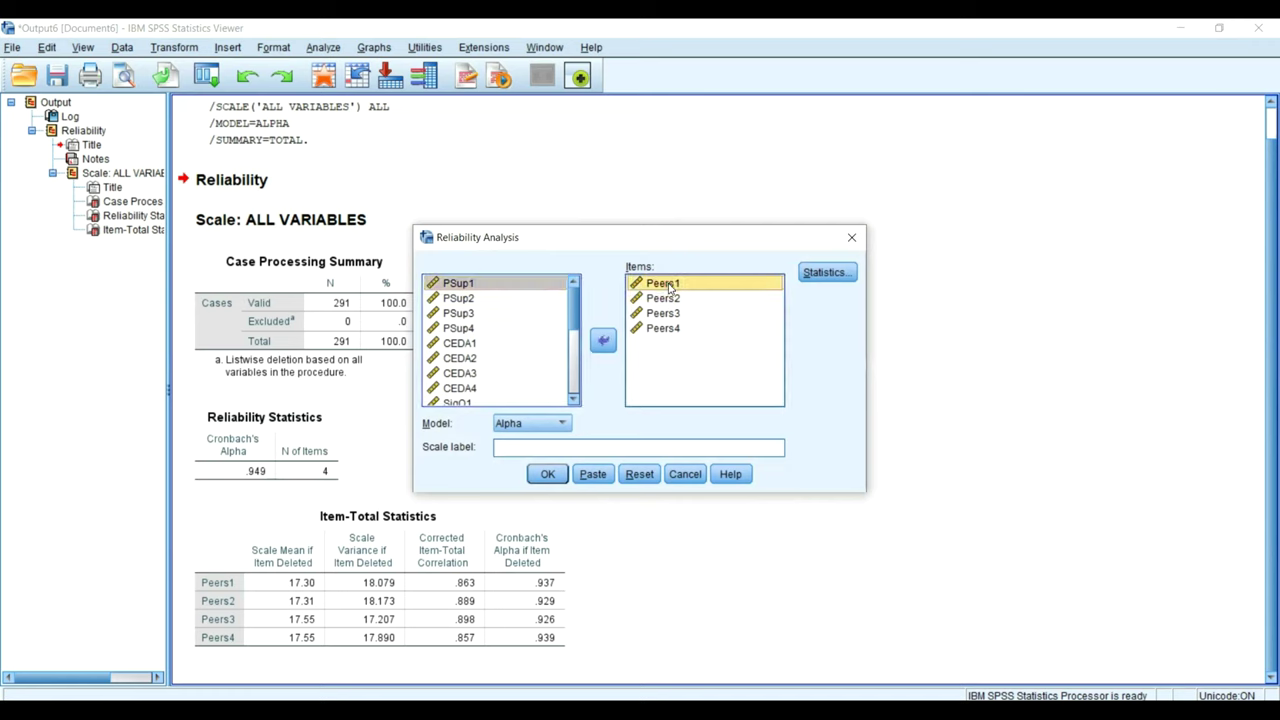
key(shift+Down)
key(shift+Down)
key(shift+Down)
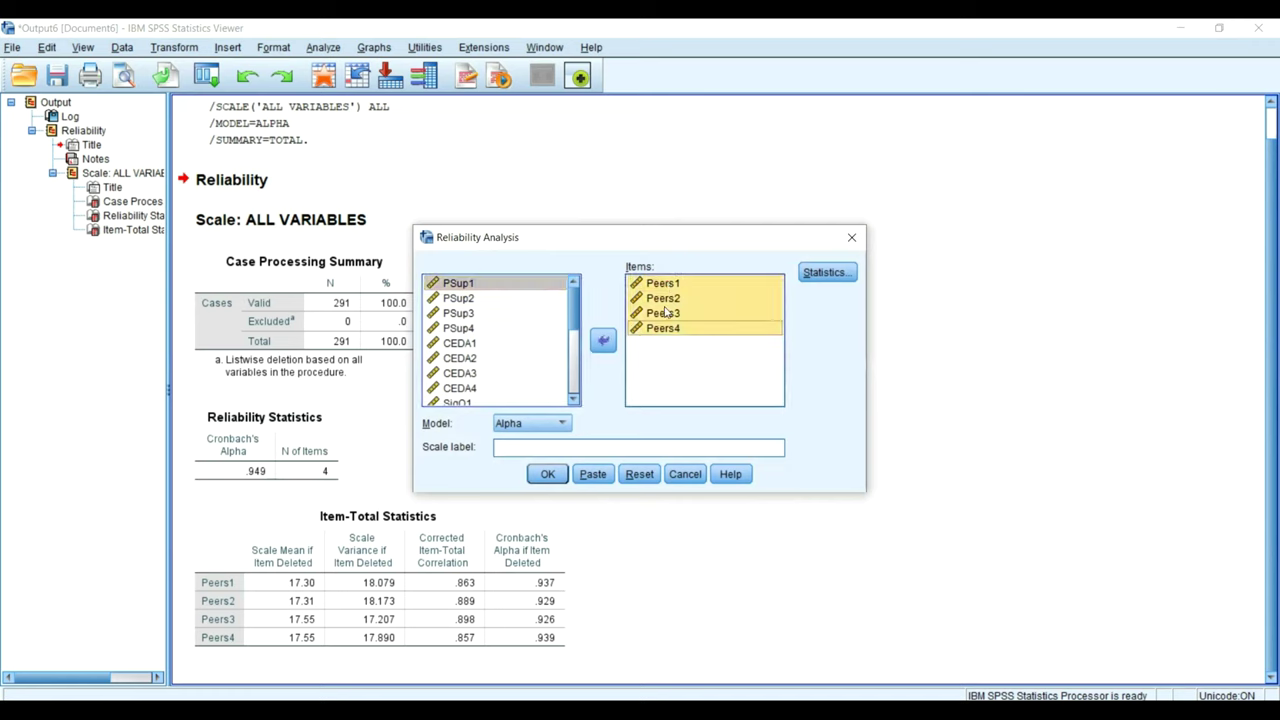
click(603, 340)
Run the reliability analysis on PSup1–PSup4 (alpha .928) and go back to Word.
click(488, 286)
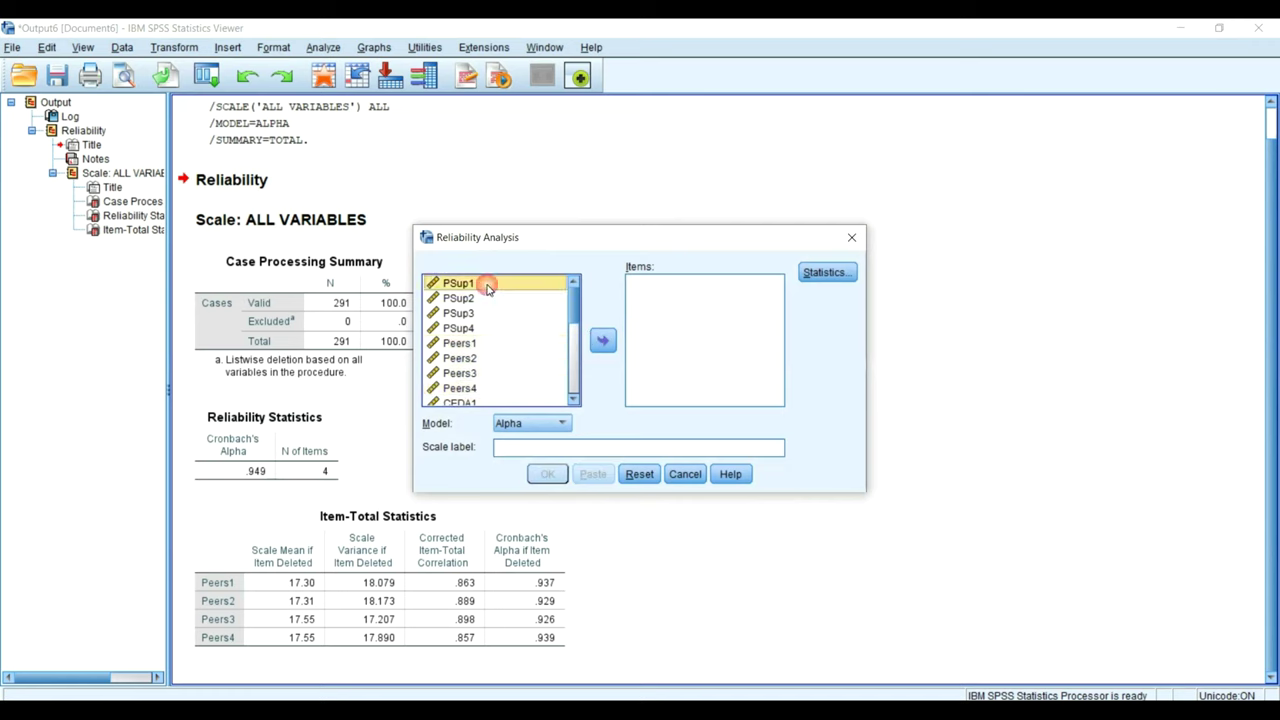
key(shift+Down)
key(shift+Down)
key(shift+Down)
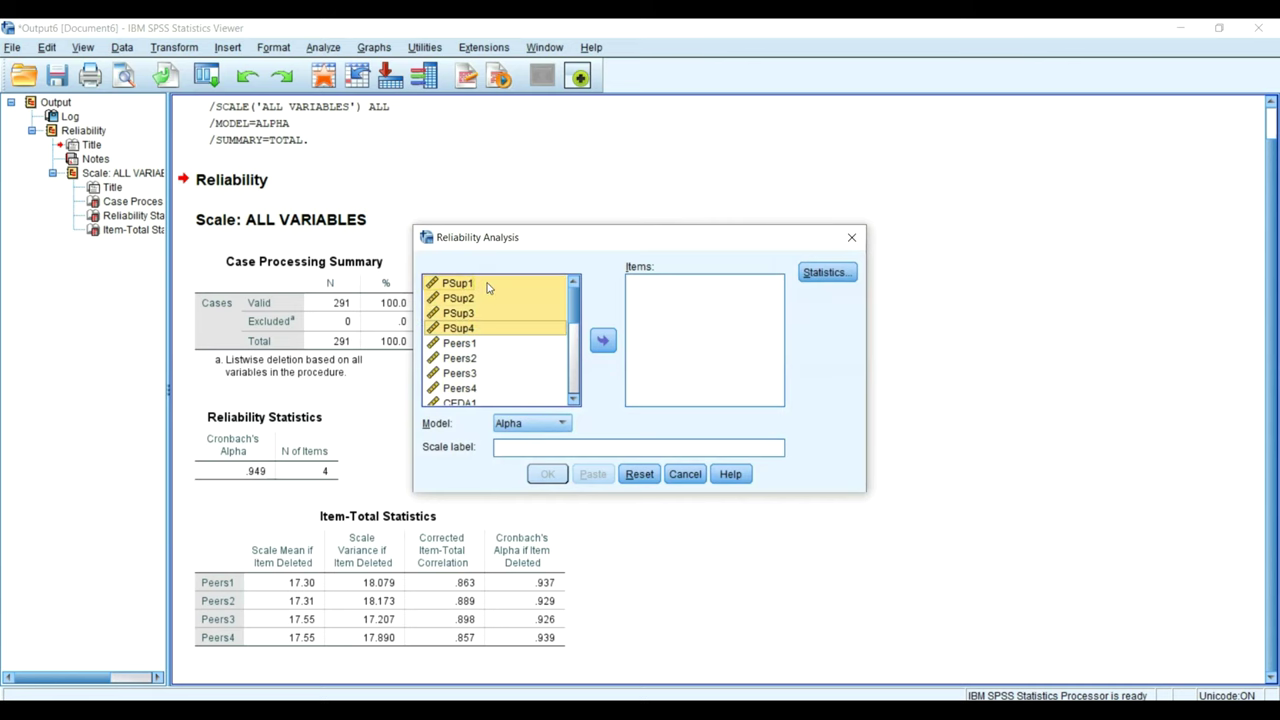
click(603, 340)
click(548, 474)
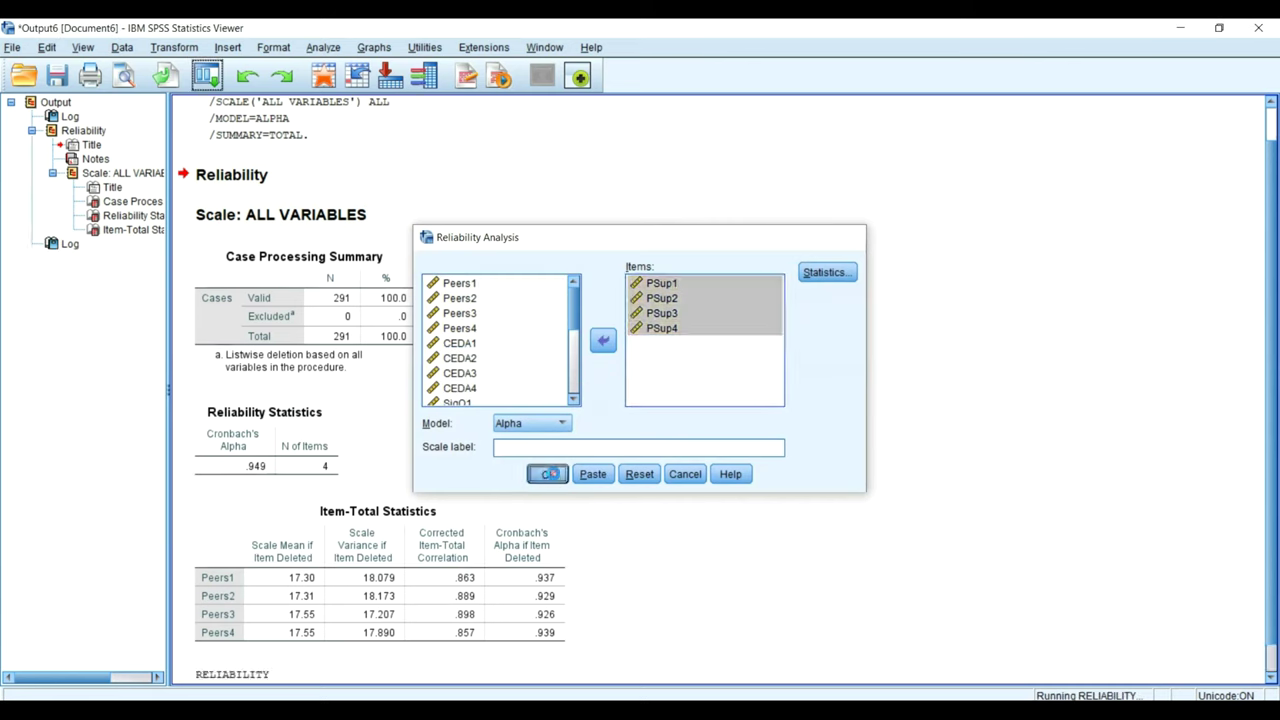
click(253, 505)
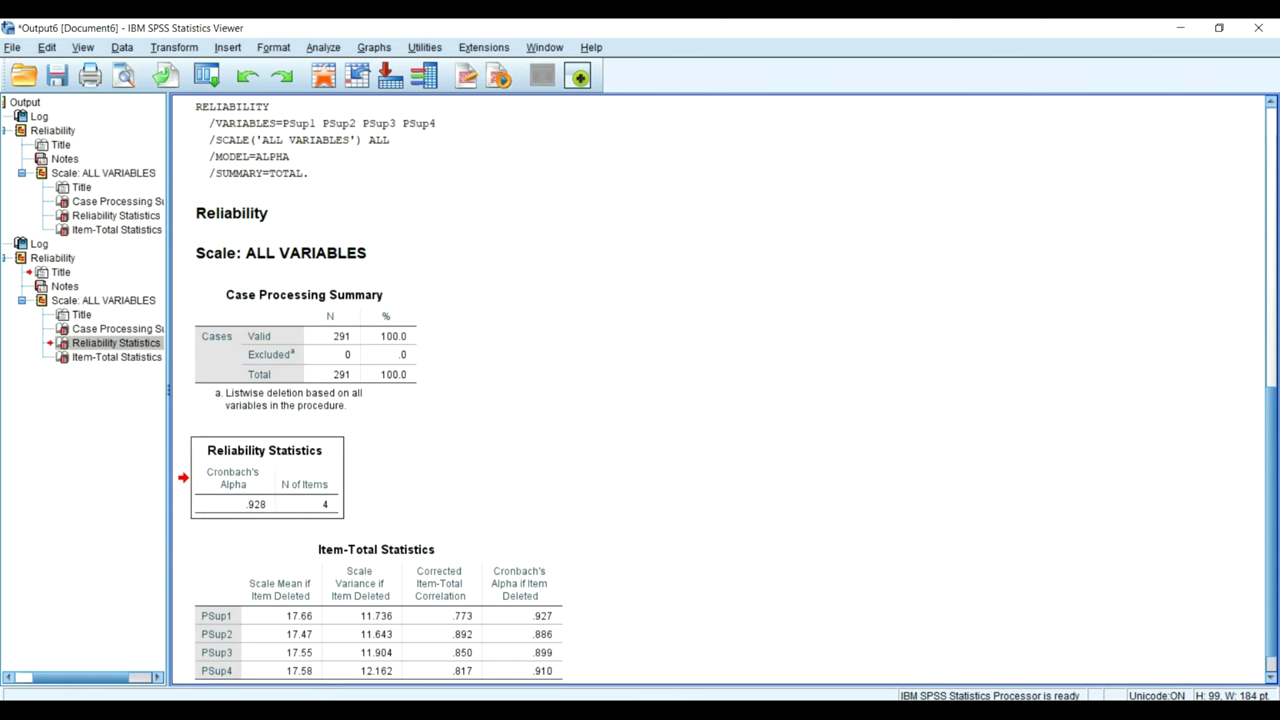
key(alt+Tab)
Record 0.928 as Parental's Cronbach's Alpha in the validity table.
click(315, 268)
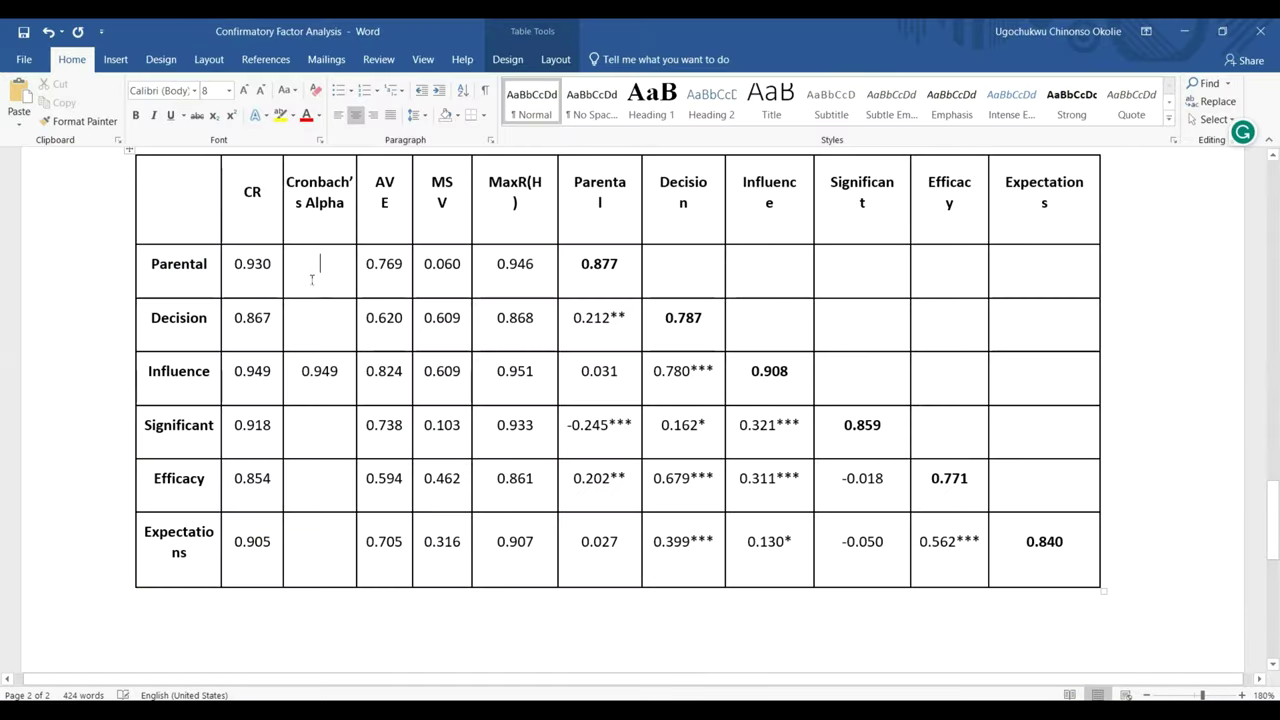
text(0.928)
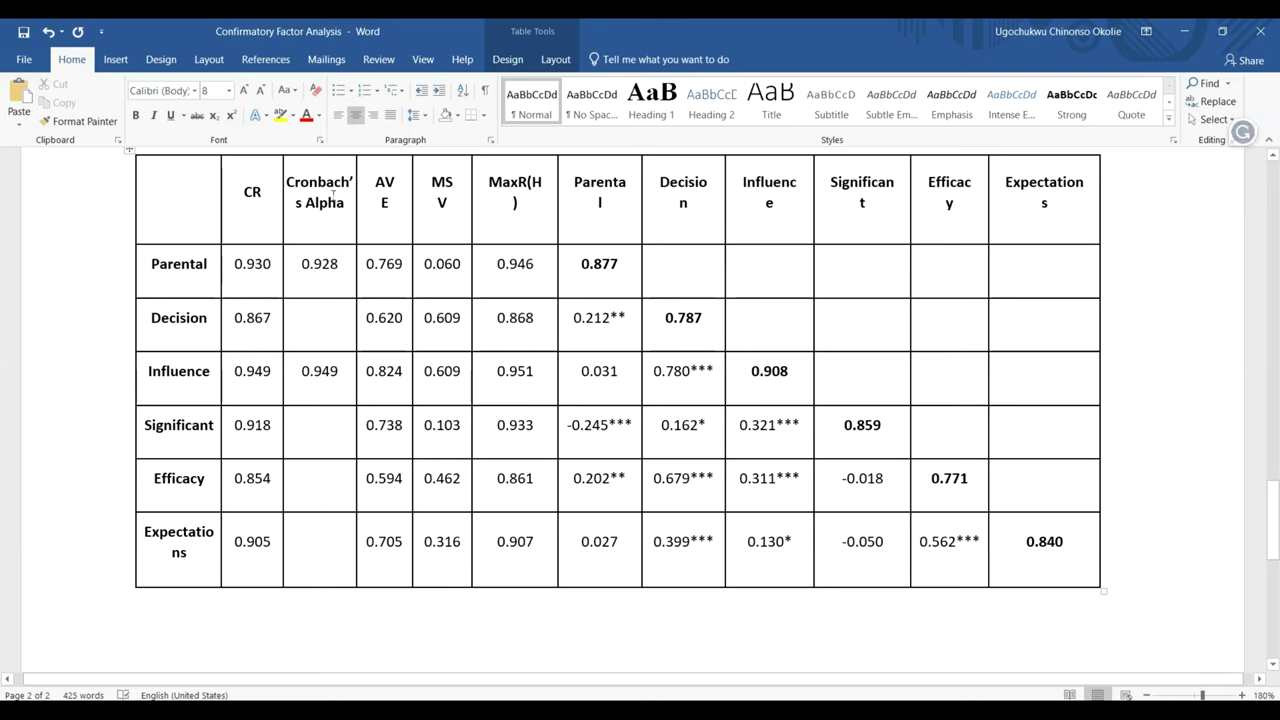
click(252, 191)
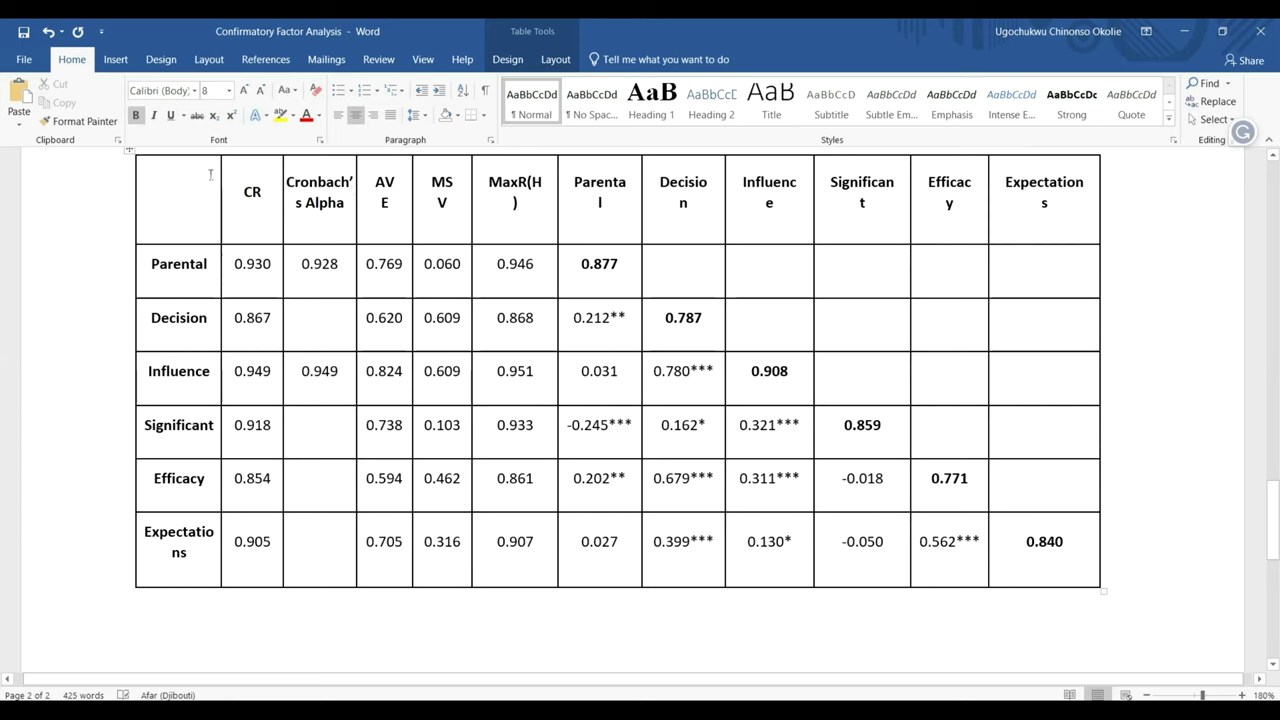
Resize the label, CR and Cronbach's Alpha columns so headers fit, then return to SPSS.
drag(135, 187, 108, 187)
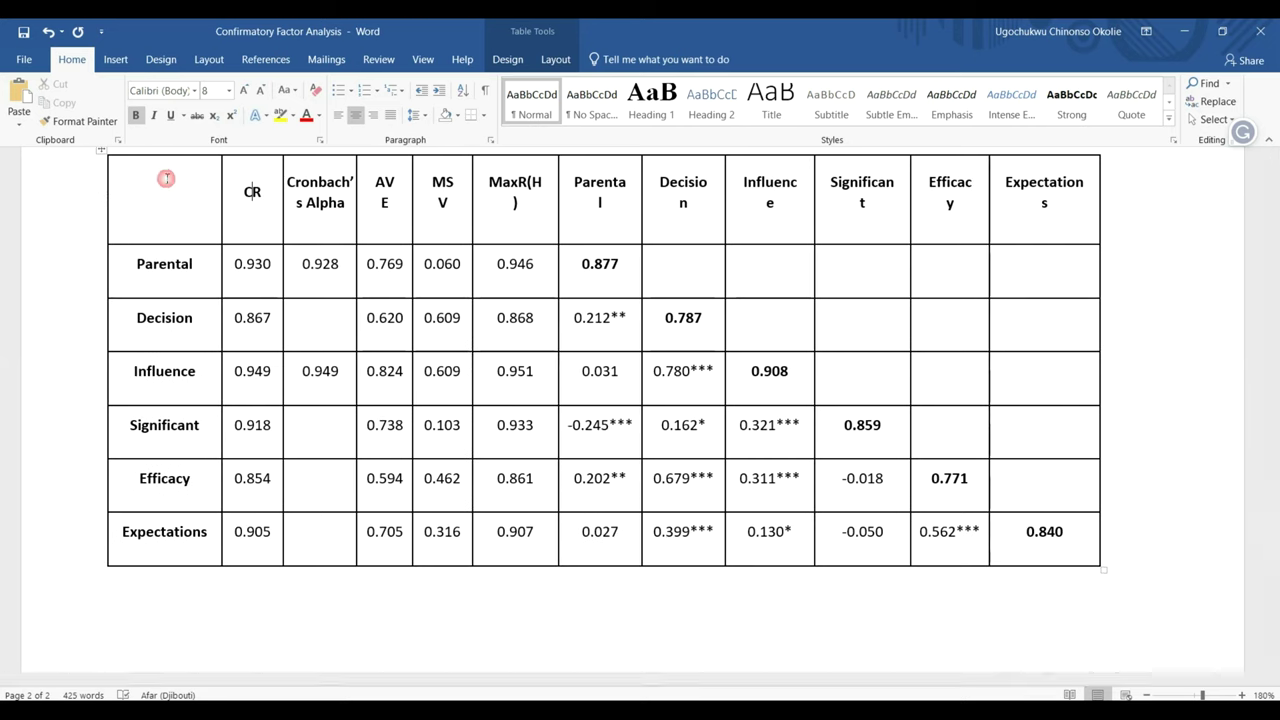
drag(221, 165, 207, 165)
click(234, 165)
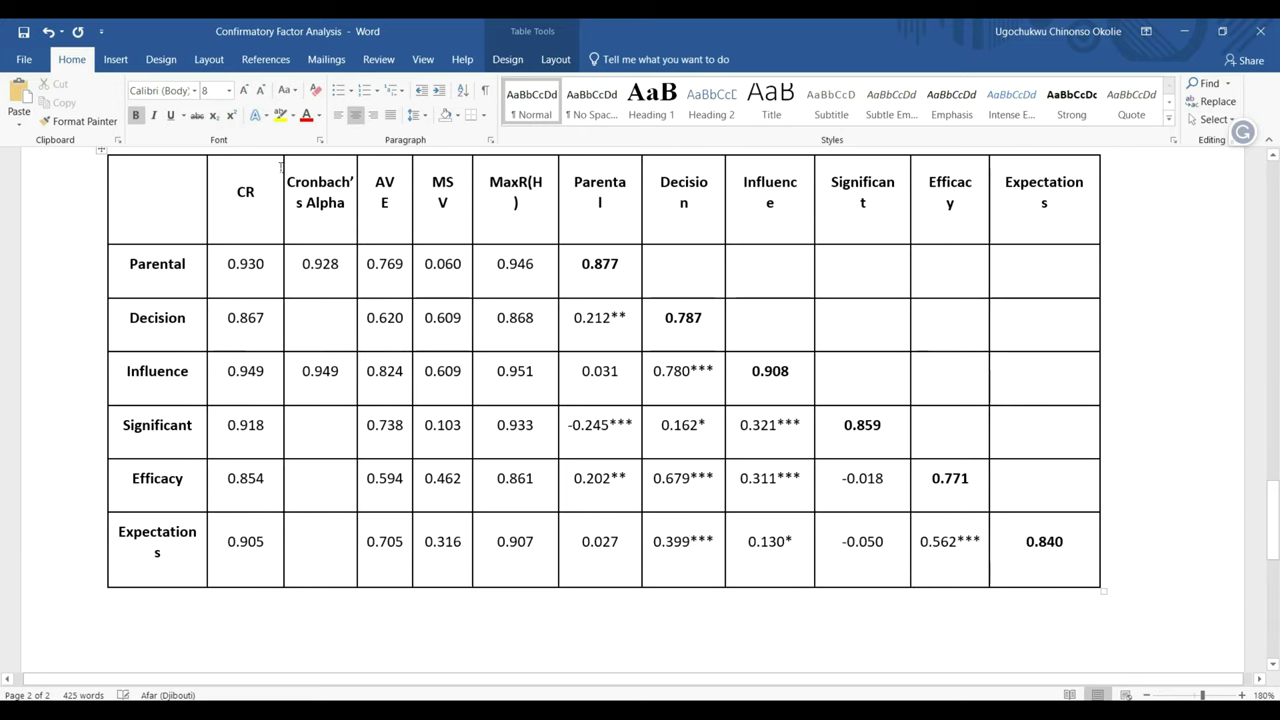
drag(284, 167, 278, 167)
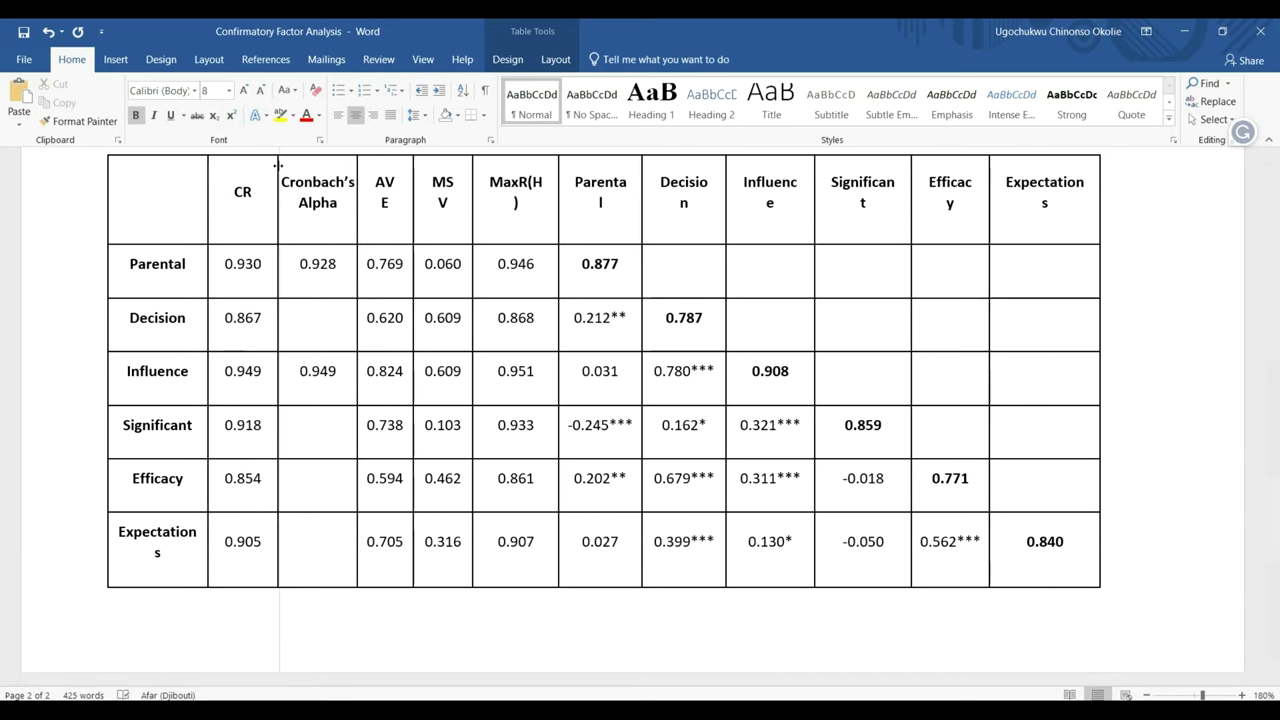
click(336, 202)
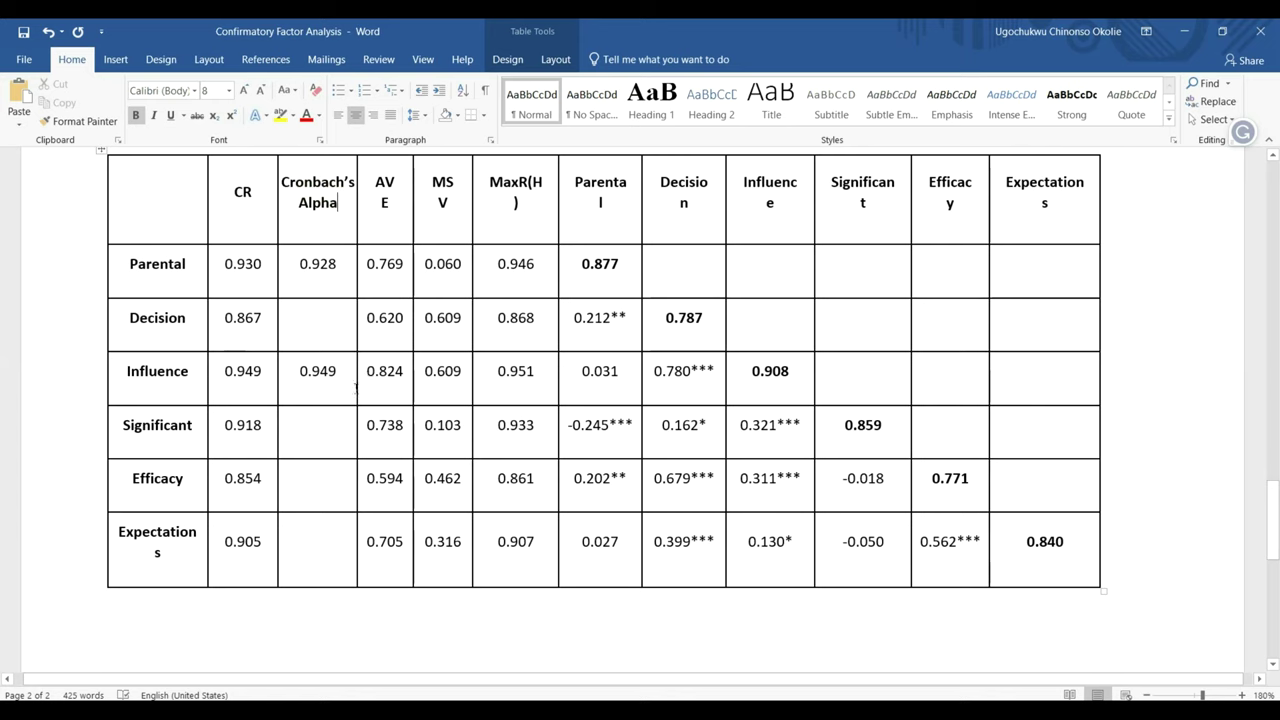
click(338, 331)
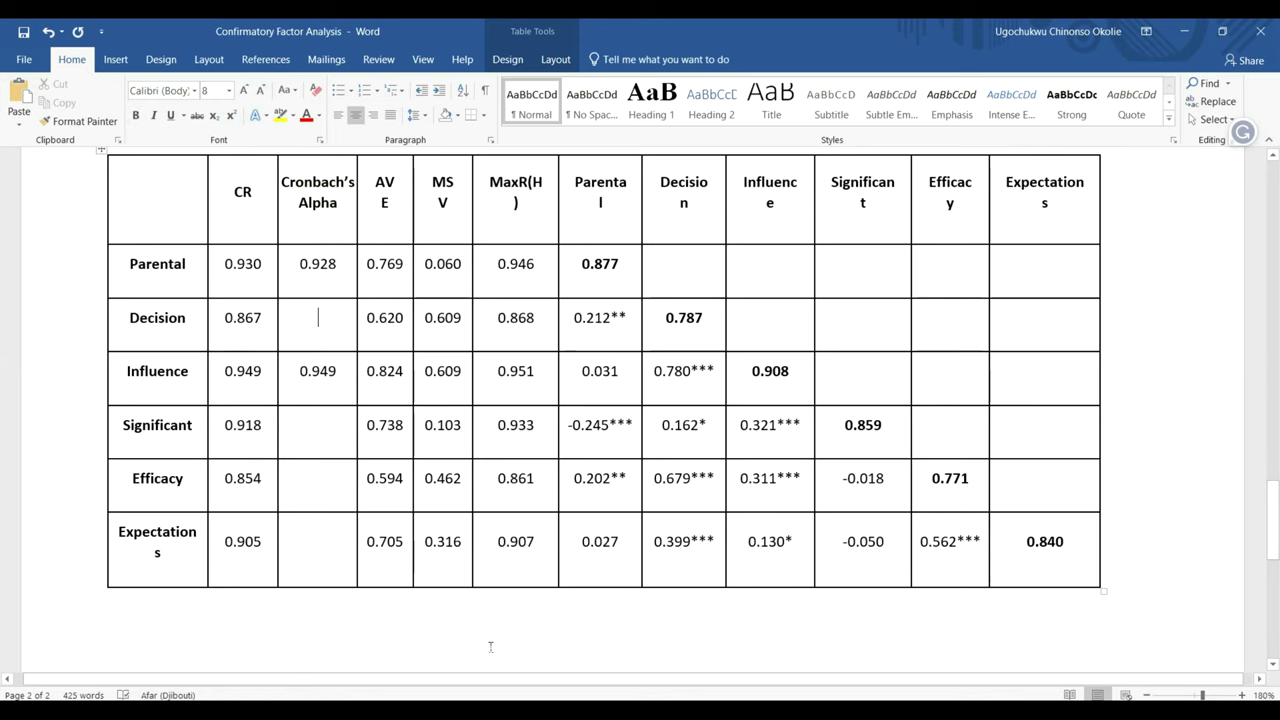
click(597, 712)
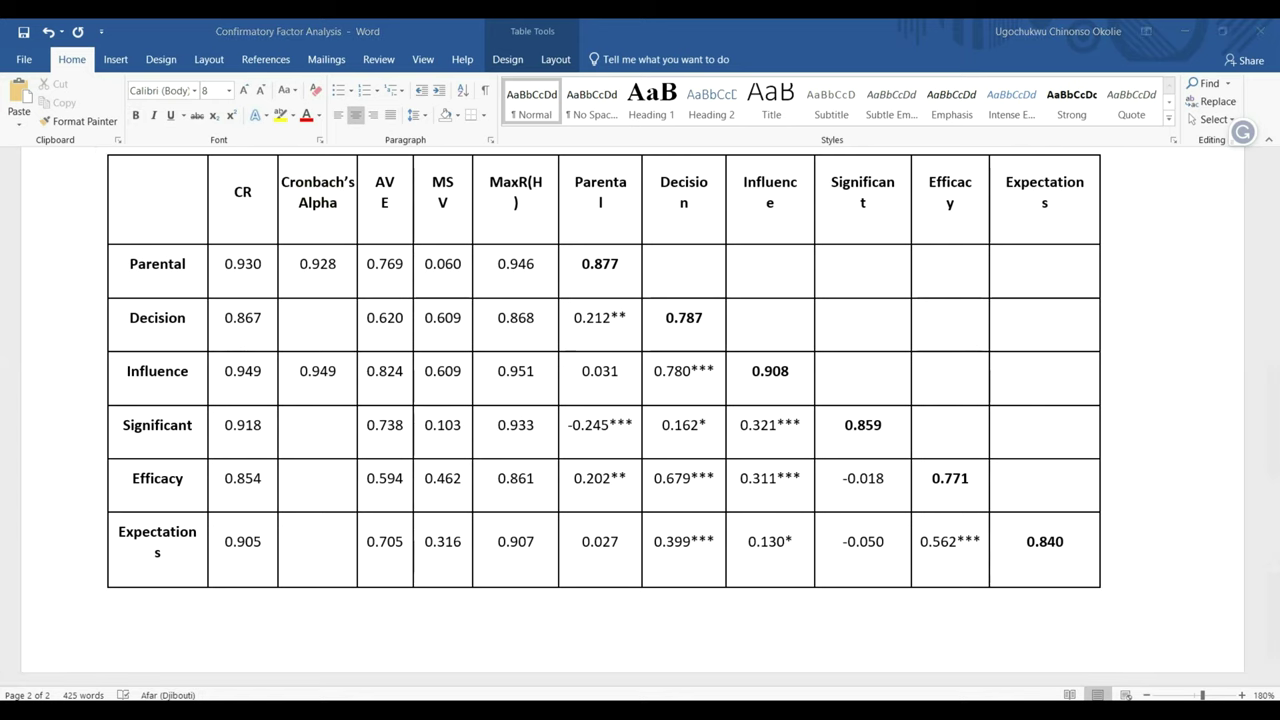
click(680, 650)
Recall the Reliability Analysis dialog and remove PSup1–PSup4 from the scale items.
click(213, 77)
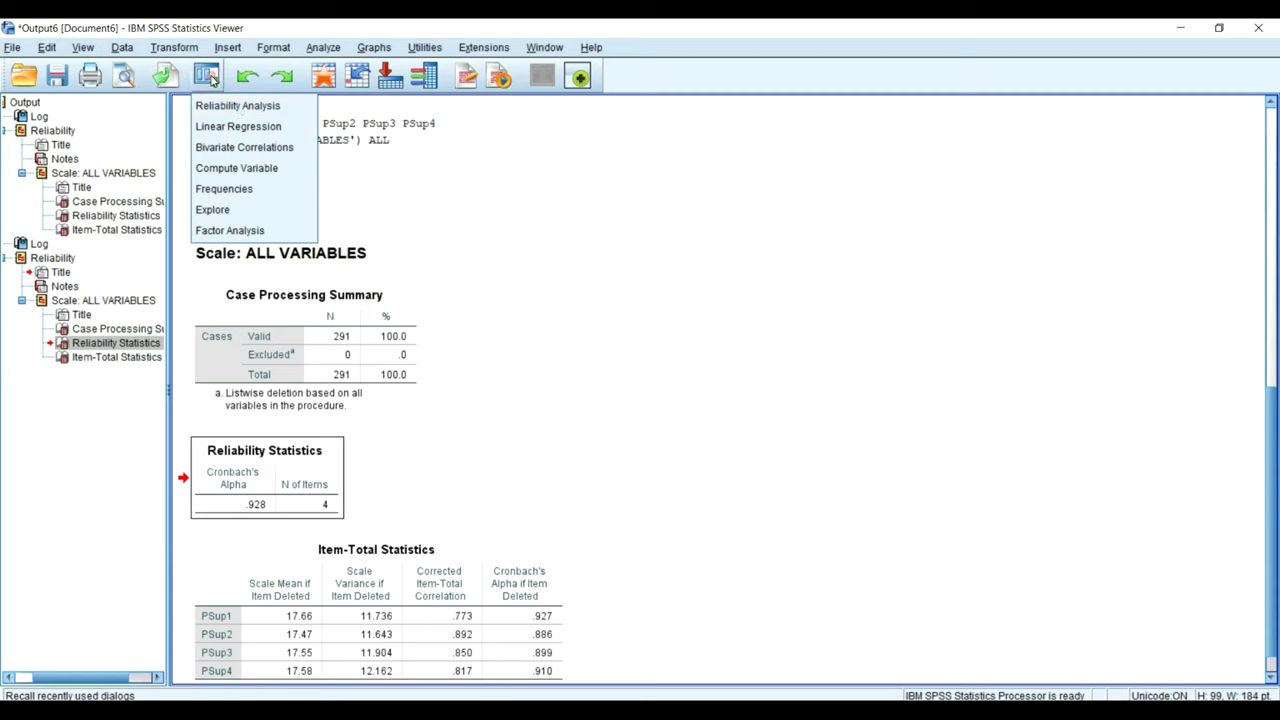
click(237, 104)
click(668, 284)
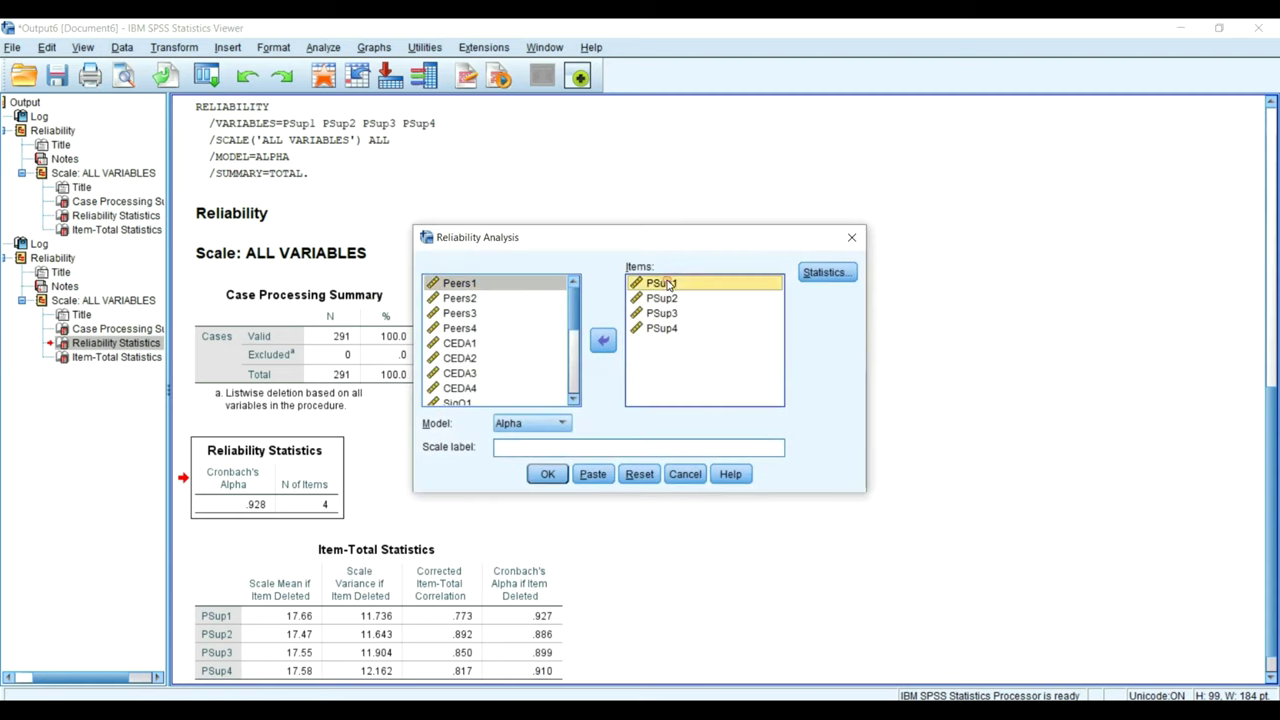
key(shift+Down)
key(shift+Down)
key(shift+Down)
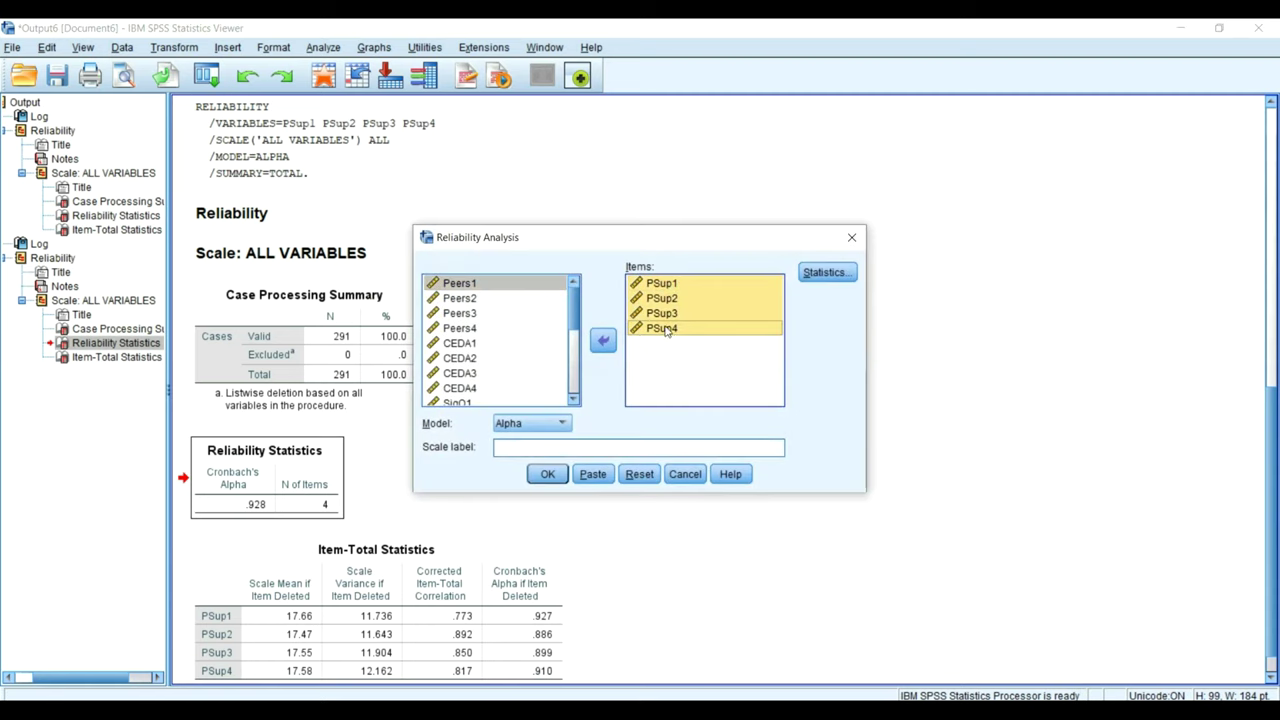
click(603, 340)
Run the reliability analysis on CEDA1–CEDA4, giving Cronbach's Alpha .865.
scroll(473, 360, down, 1)
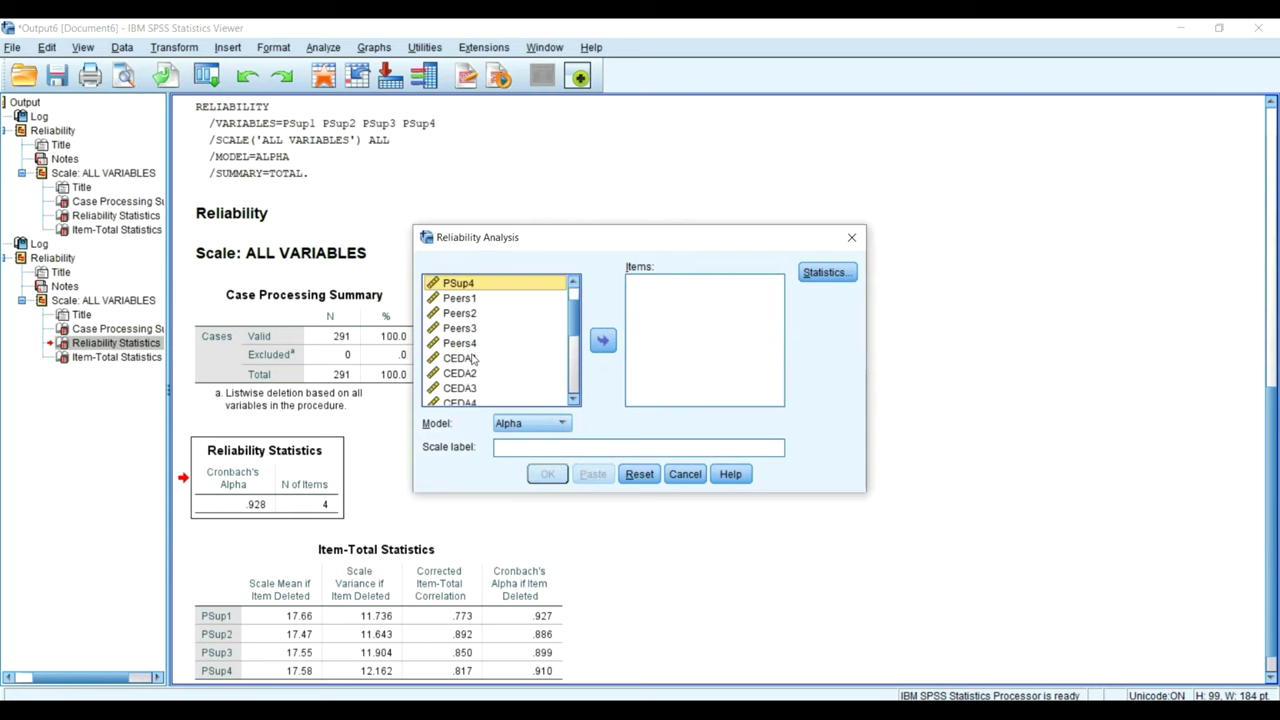
click(470, 358)
key(shift+Down)
key(shift+Down)
key(shift+Down)
key(shift+Down)
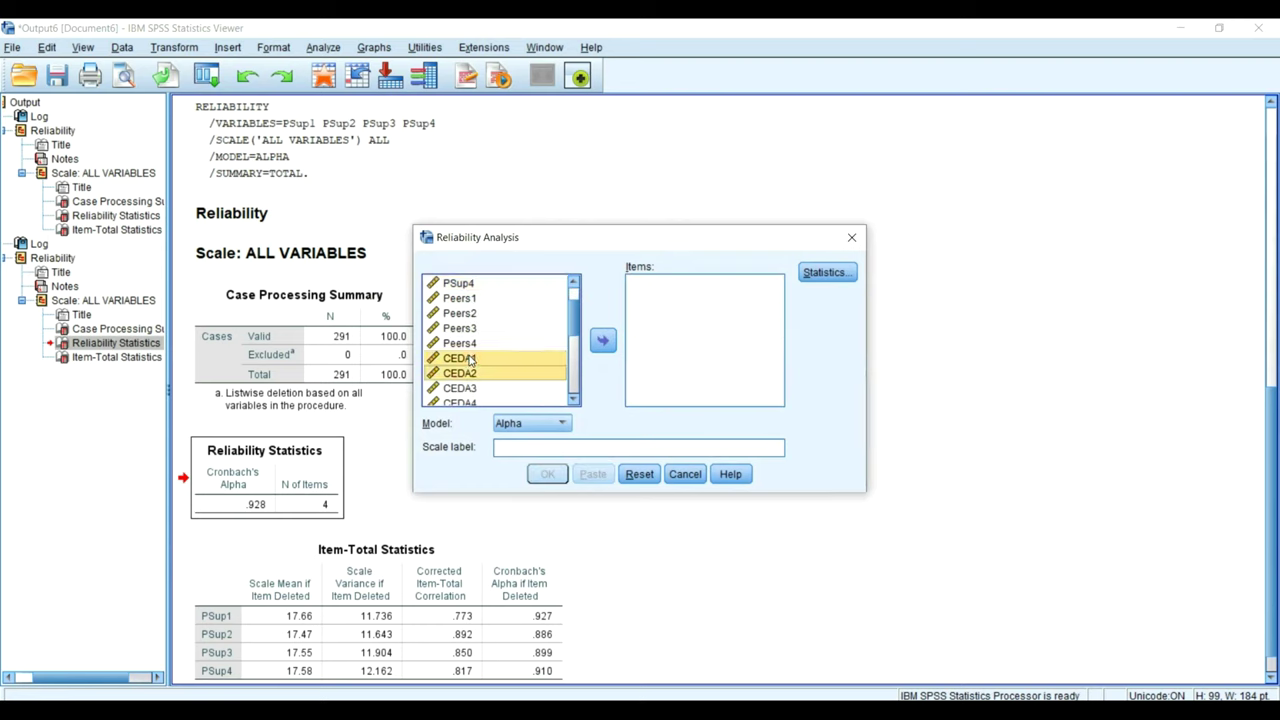
key(shift+Up)
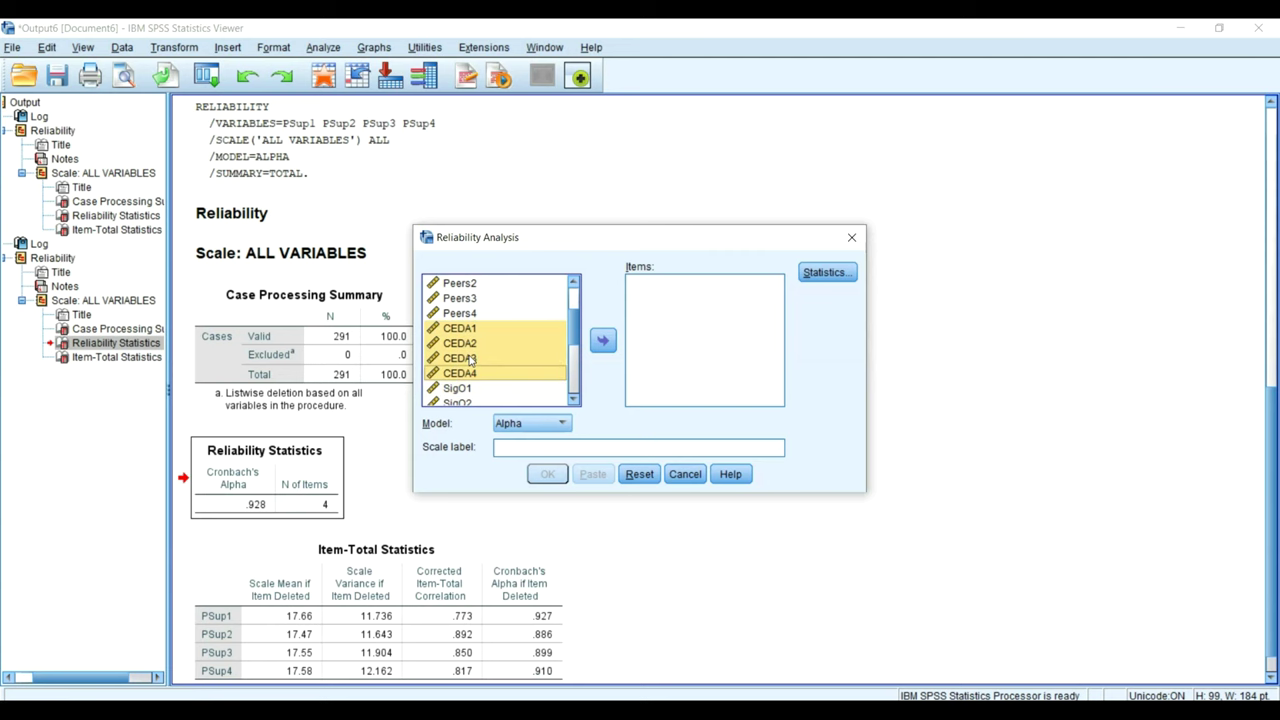
click(603, 340)
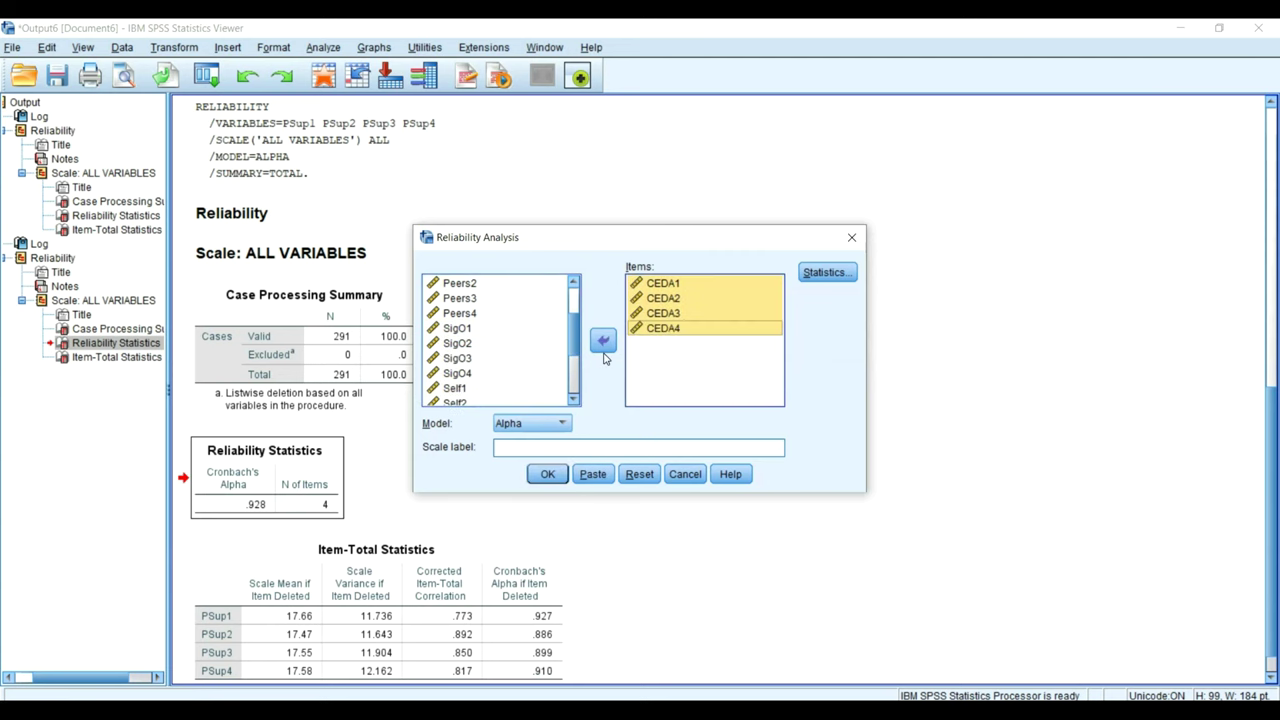
click(547, 474)
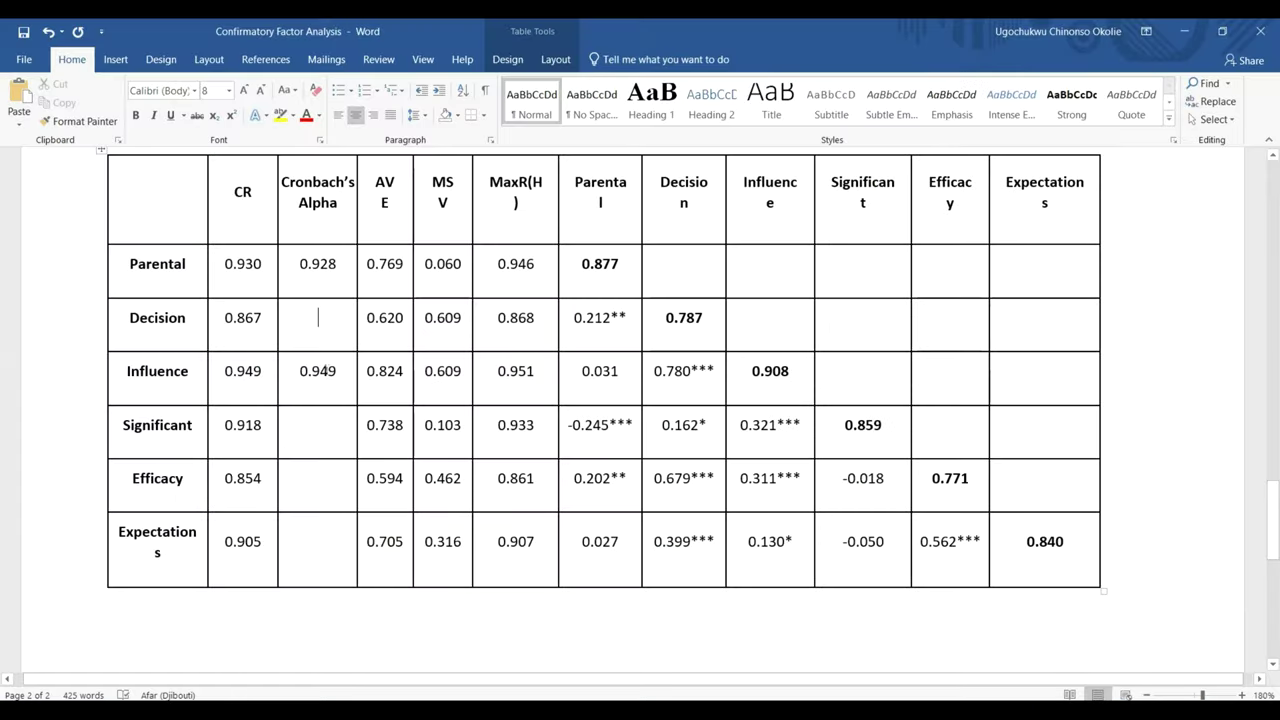
Enter 0.865 as Decision's Cronbach's Alpha, moving on to Significant's empty cell.
text(0.)
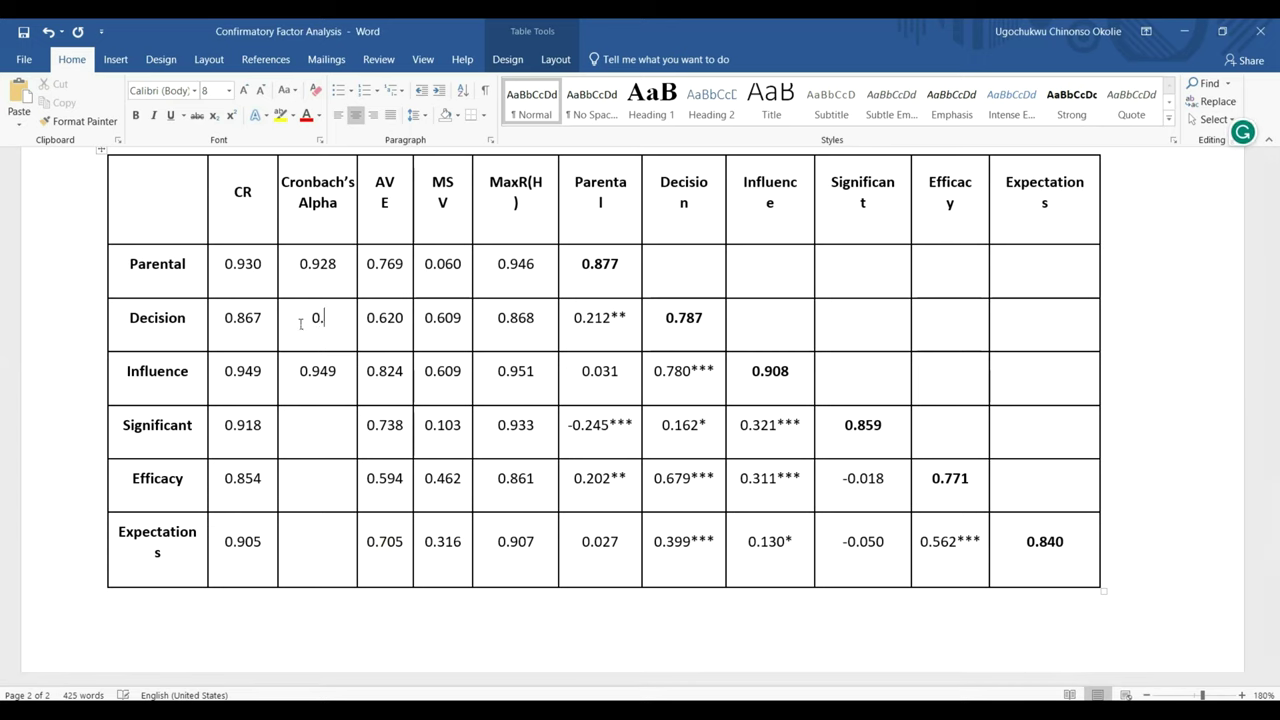
text(865)
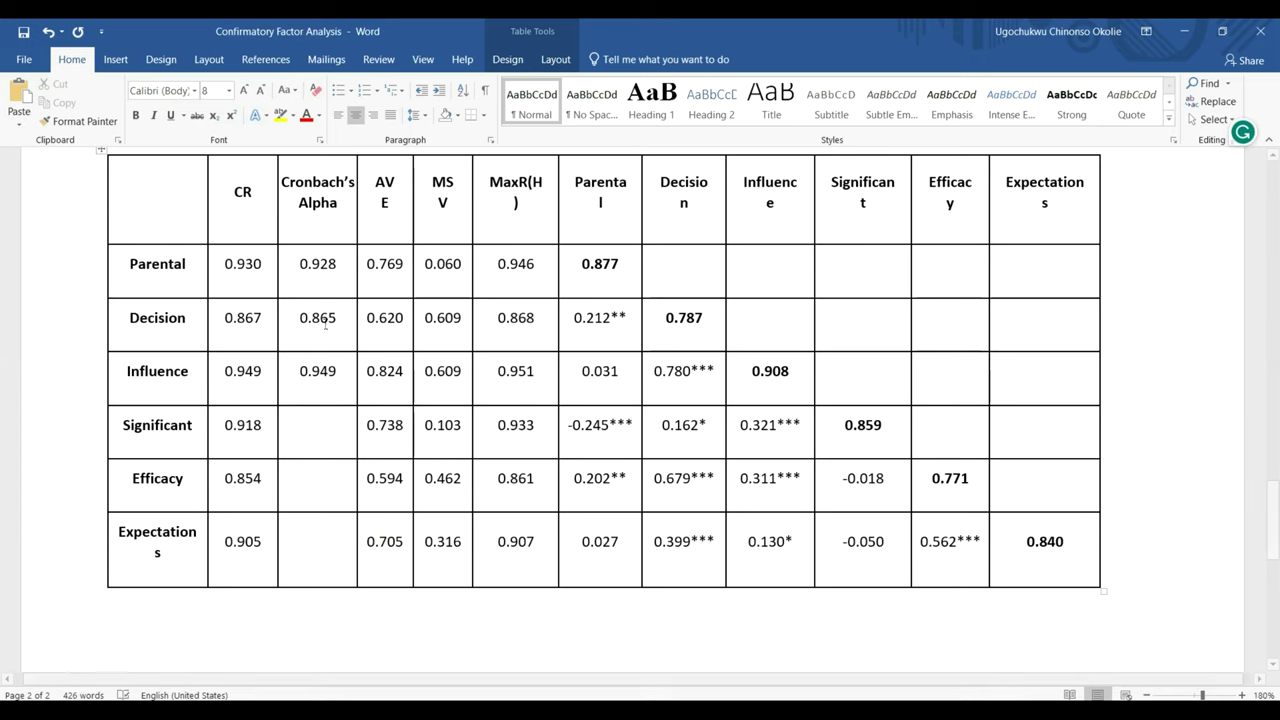
click(306, 427)
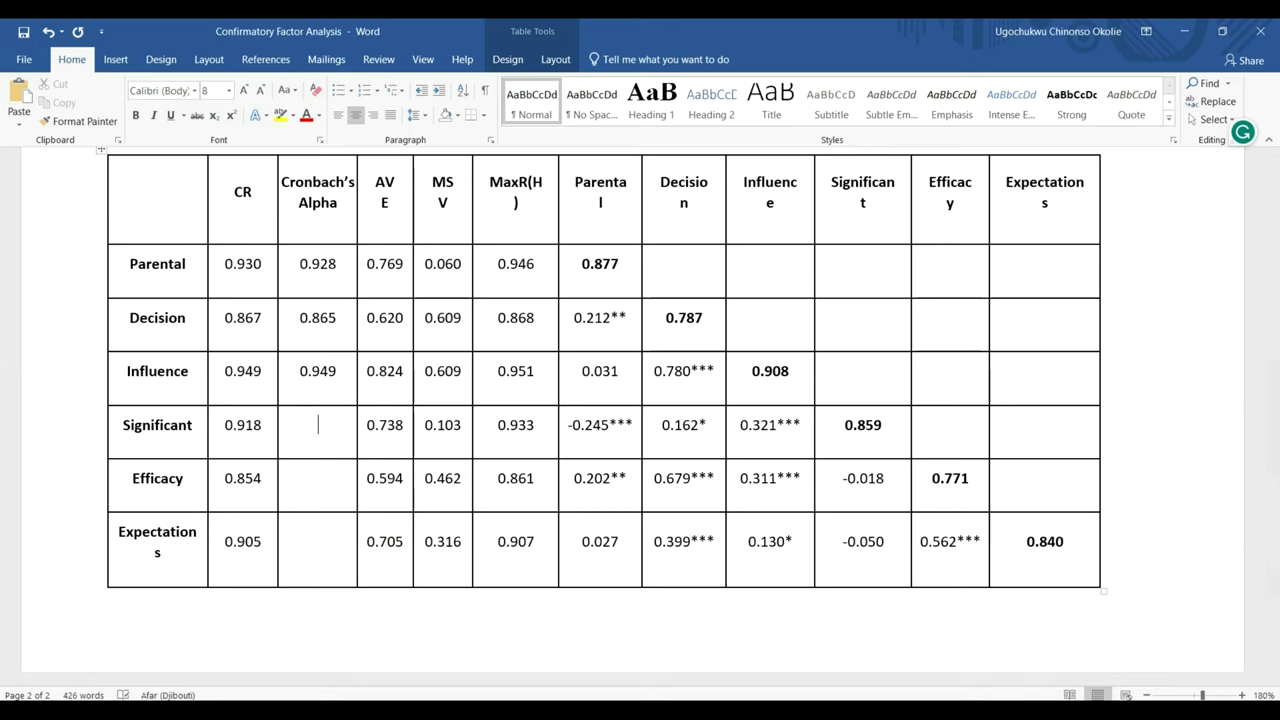
Back in SPSS, recall Reliability Analysis and remove CEDA1–CEDA4 from the scale items.
click(840, 655)
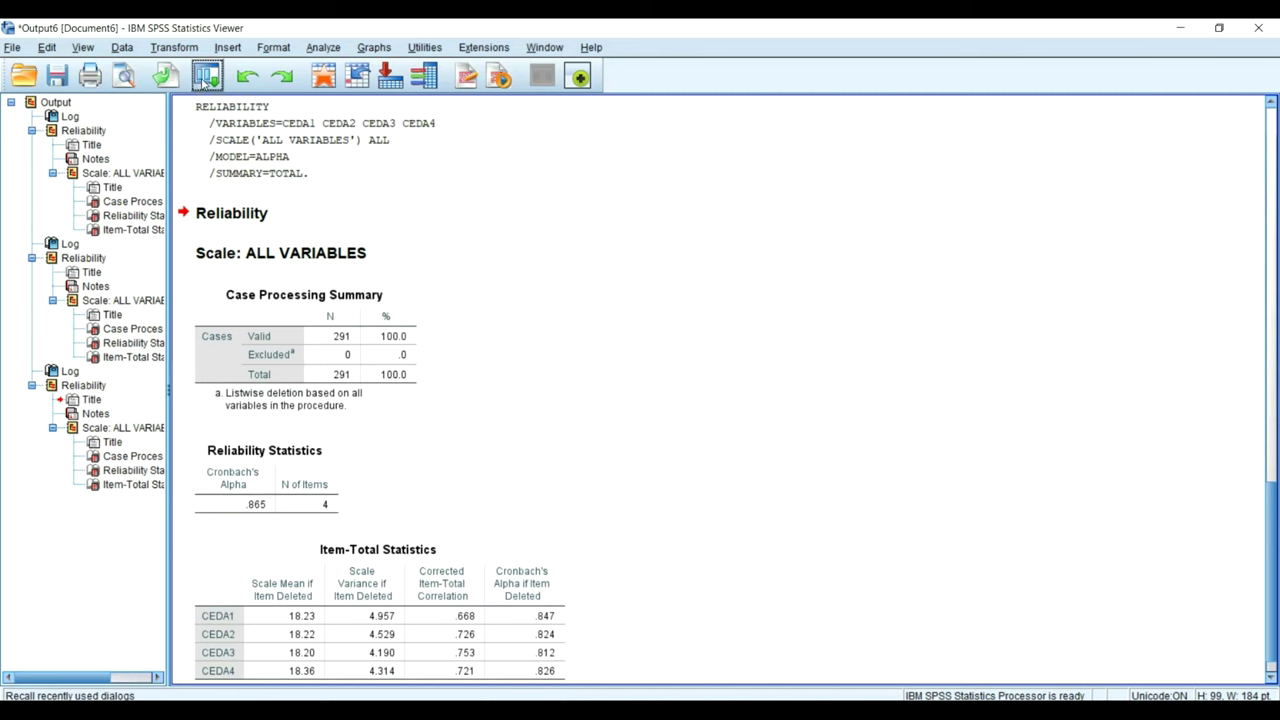
click(205, 77)
click(214, 103)
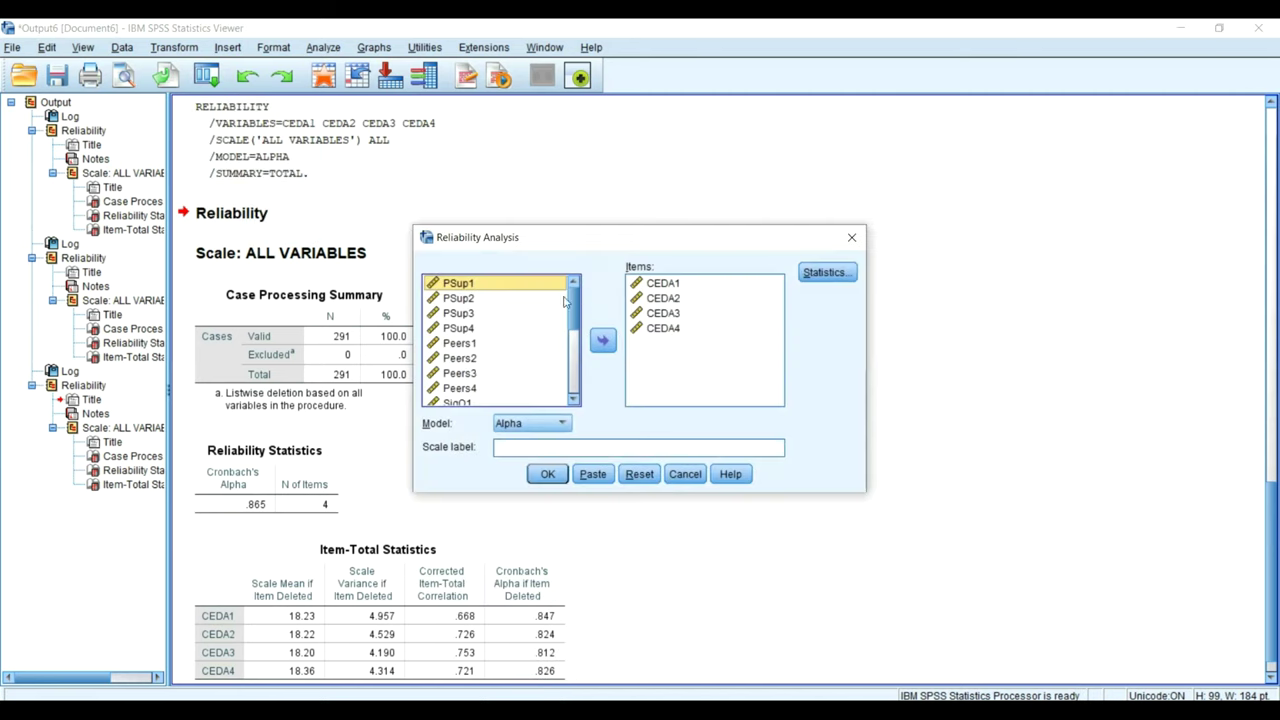
click(668, 288)
key(shift+Down)
key(shift+Down)
key(shift+Down)
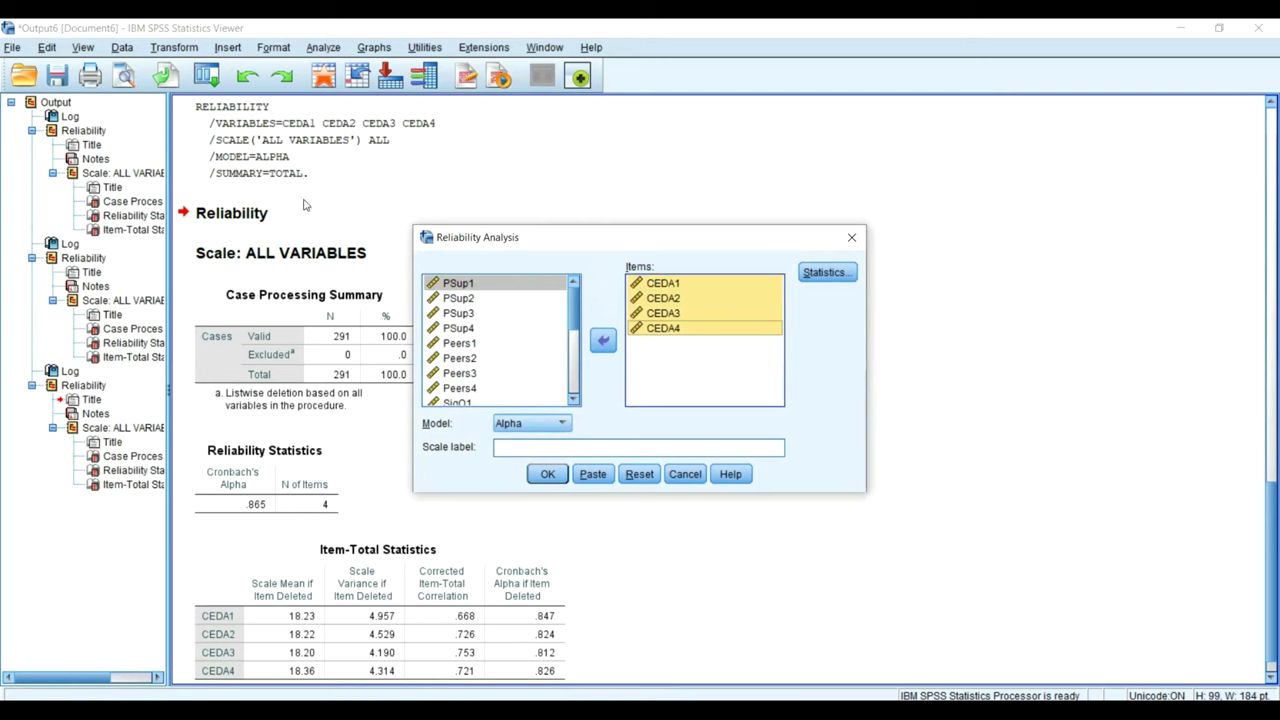
click(598, 343)
Run the reliability analysis on SigO1–SigO4, yielding Cronbach's Alpha .918.
scroll(507, 340, down, 2)
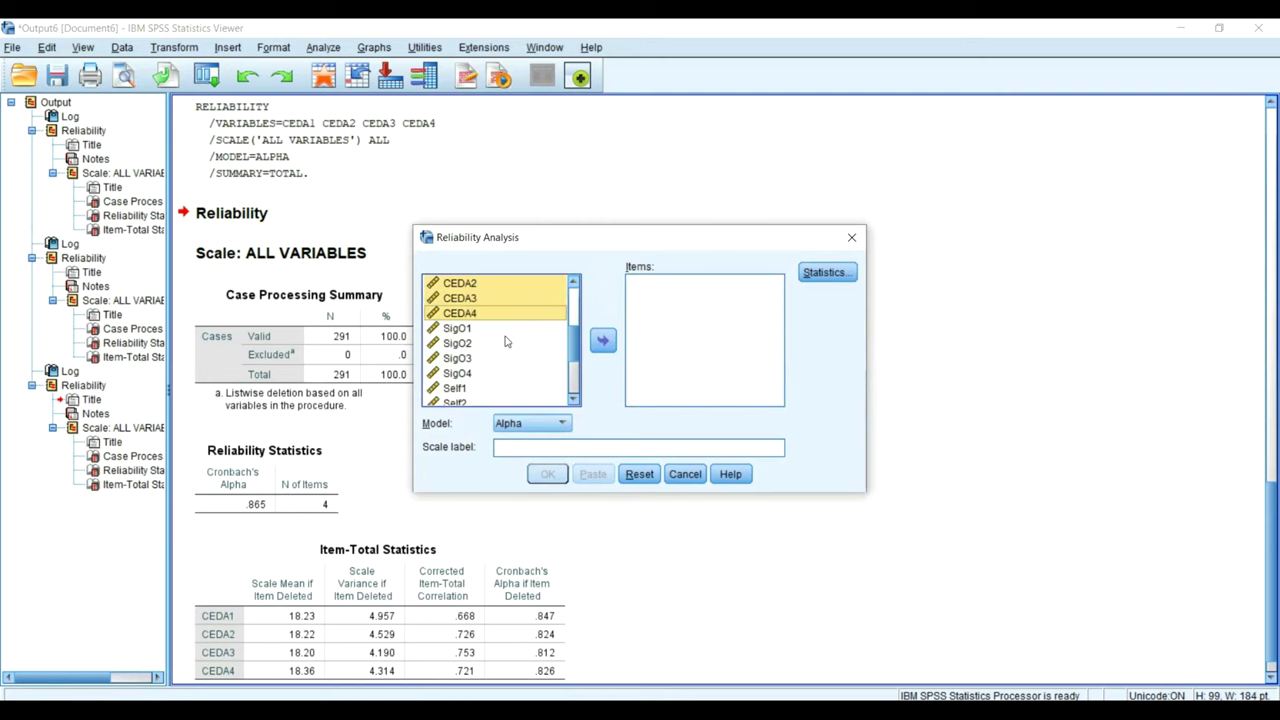
click(487, 330)
key(shift+Down)
key(shift+Down)
key(shift+Down)
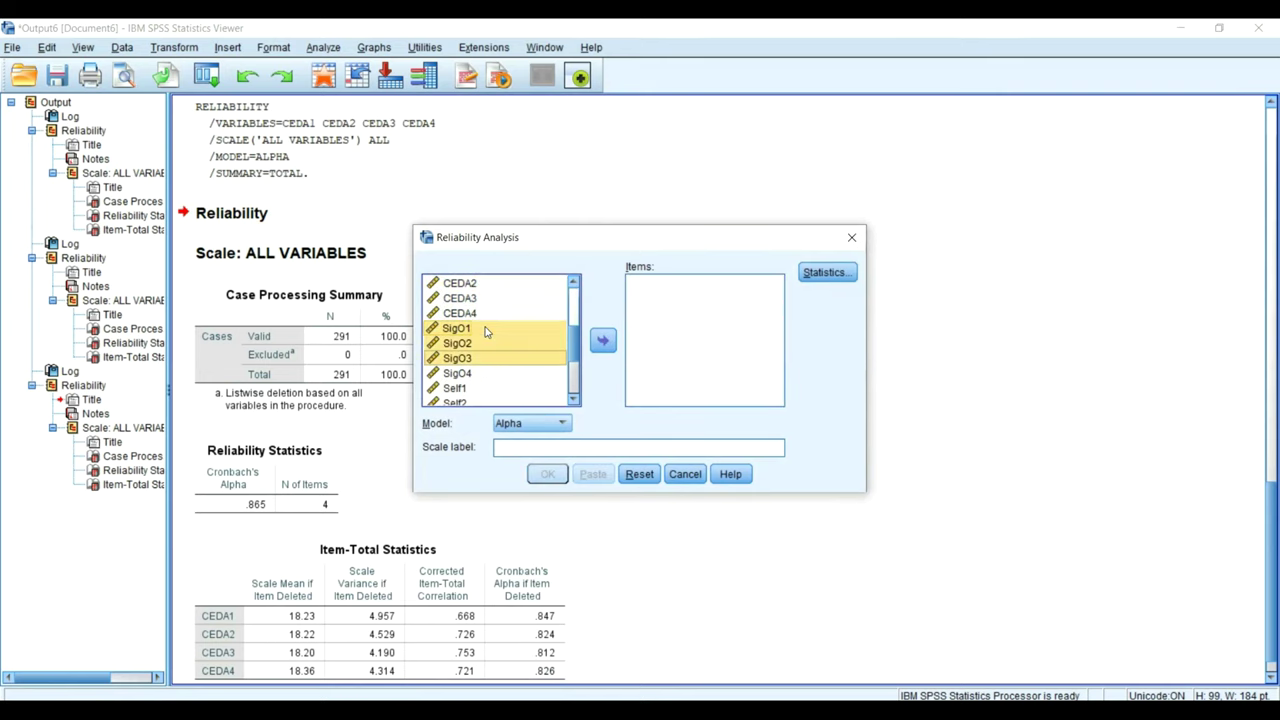
click(602, 339)
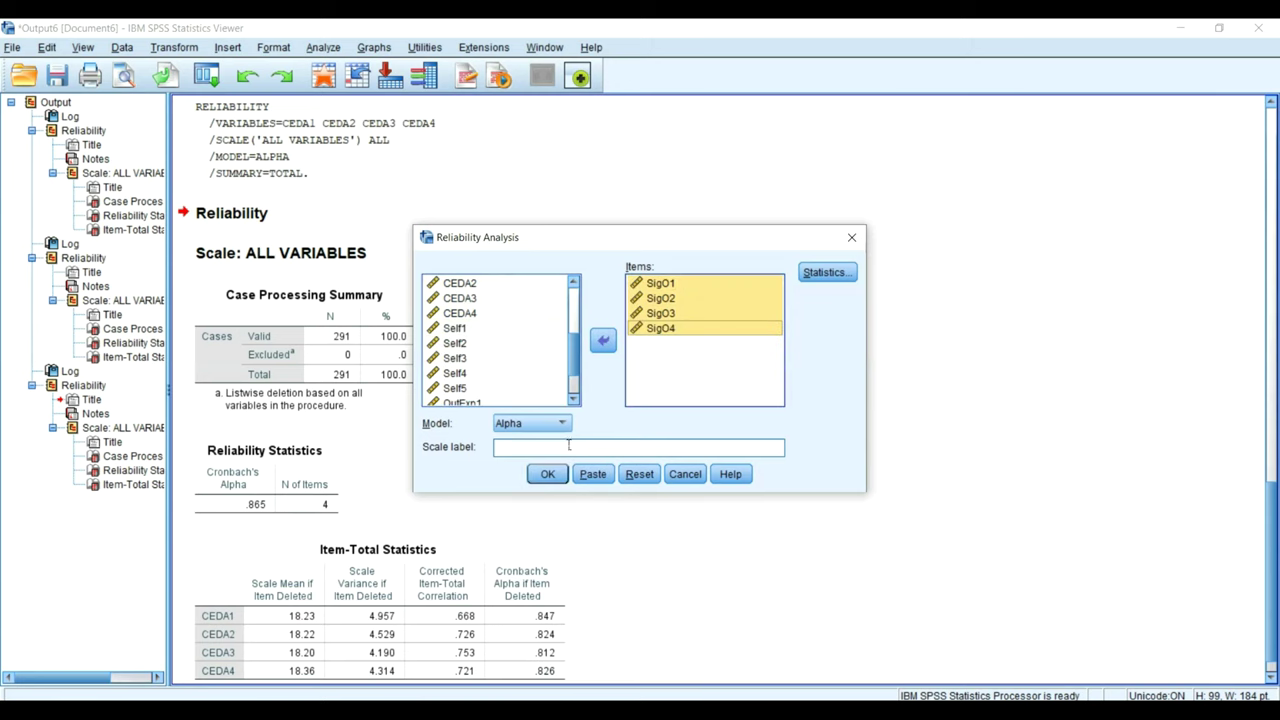
click(547, 474)
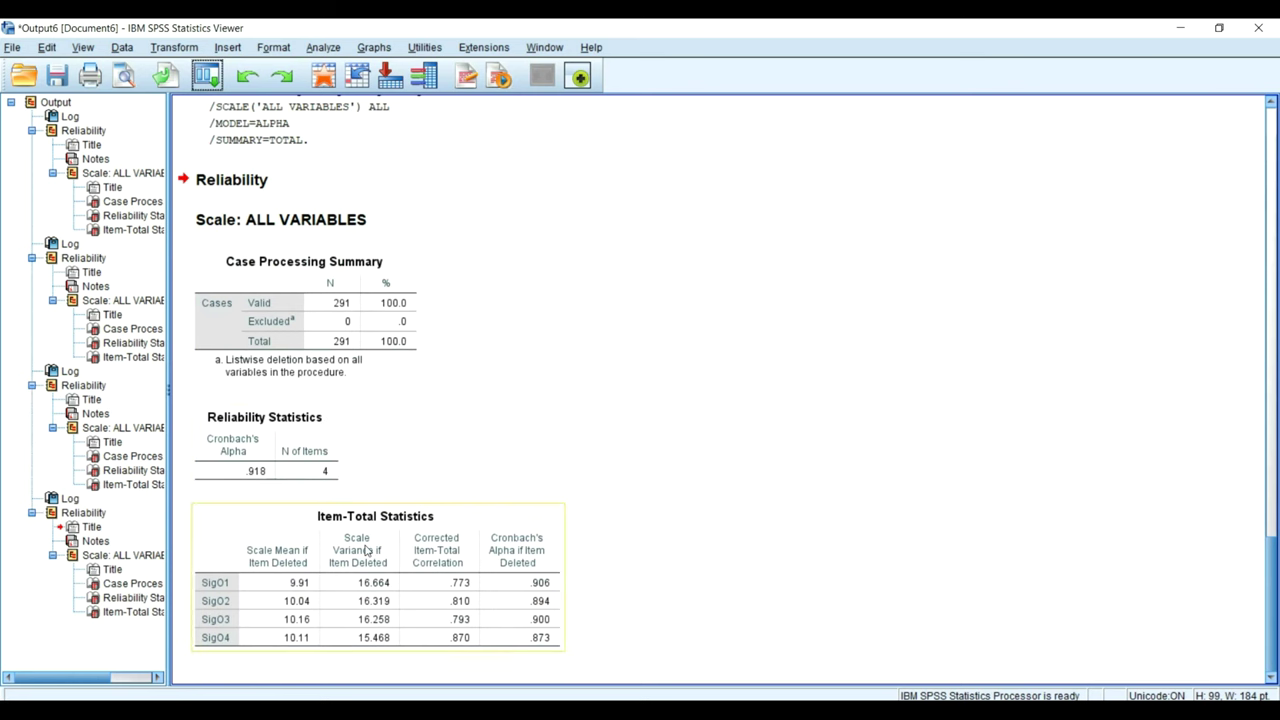
Enter 0.918 as Significant's Cronbach's Alpha in Word, then head back to SPSS.
key(alt+Tab)
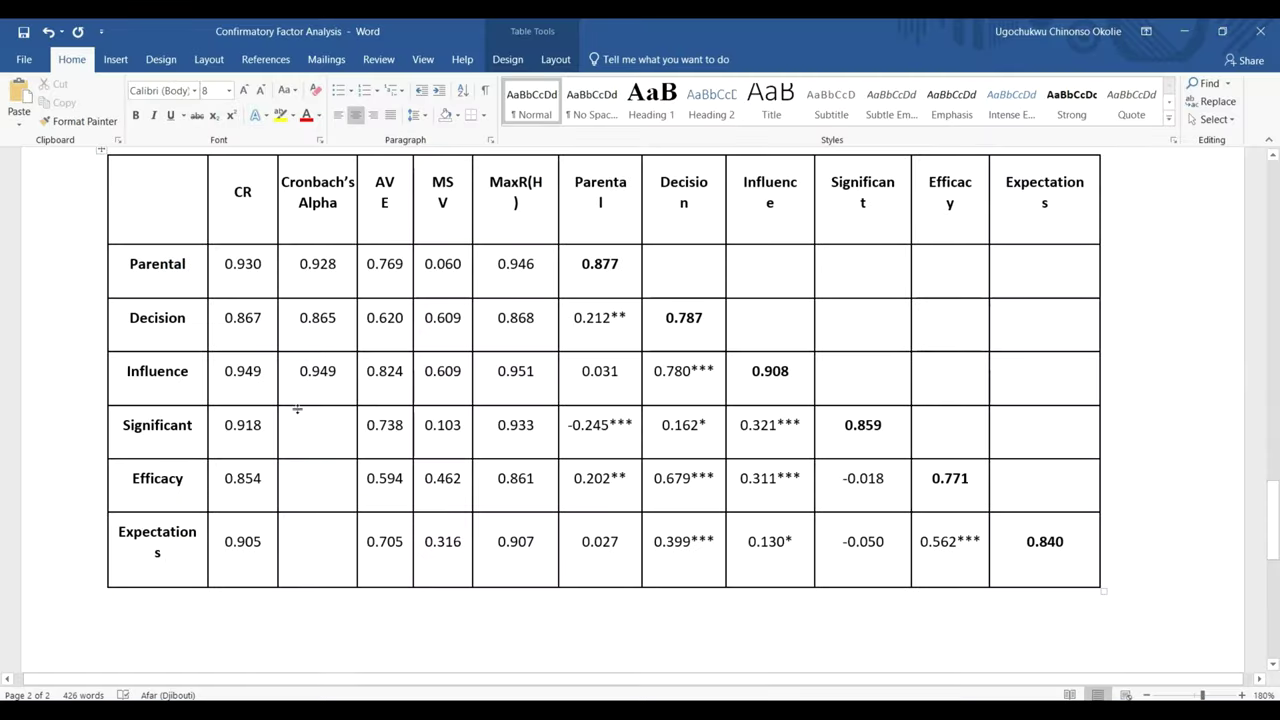
text(0.918)
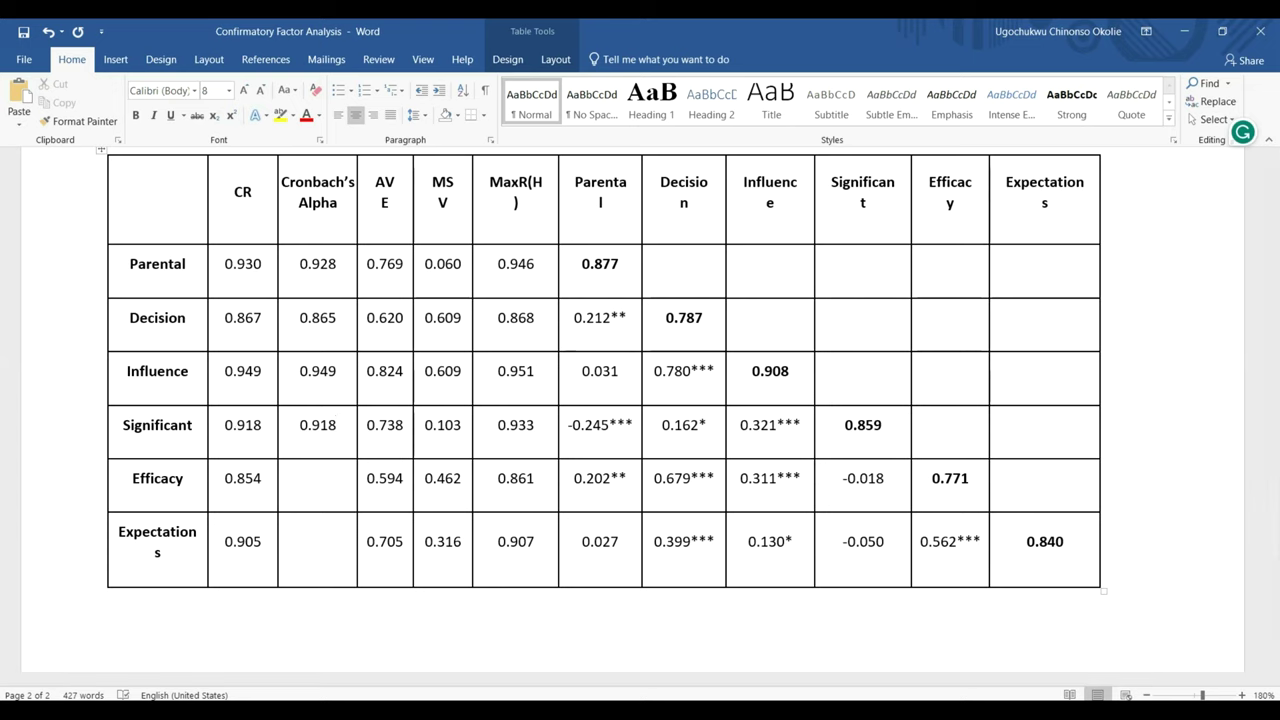
click(590, 712)
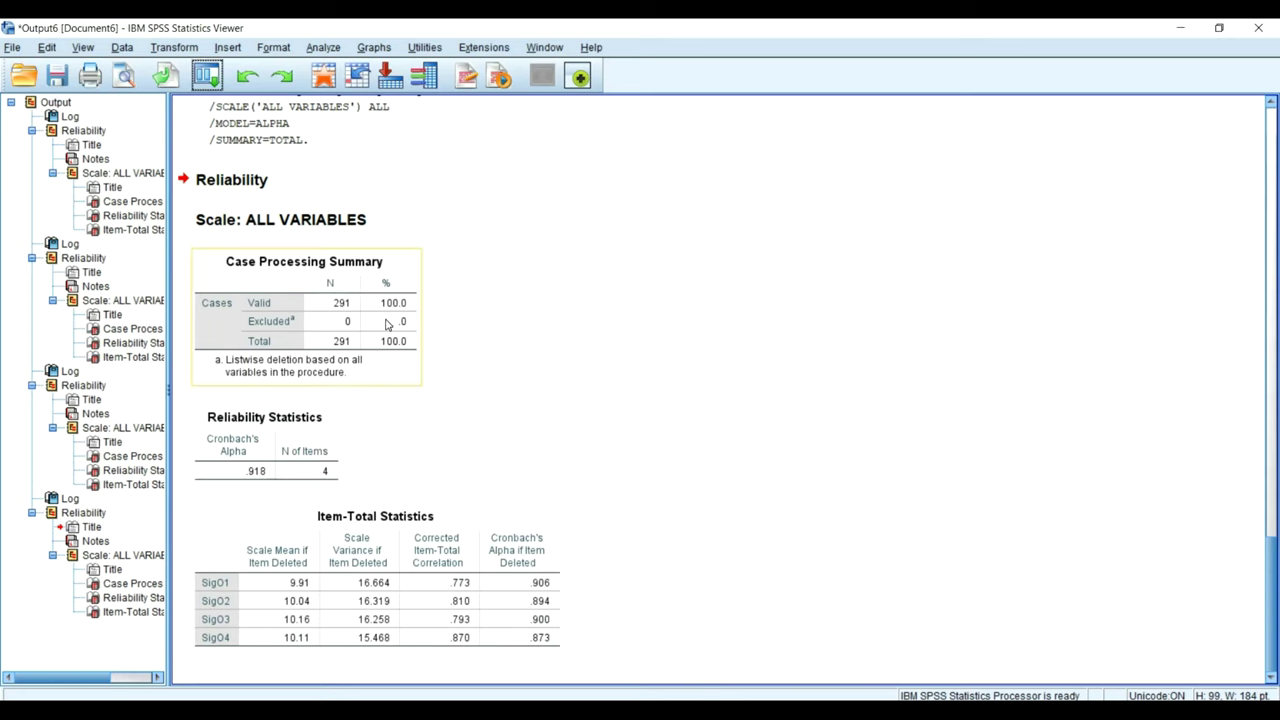
Recall Reliability Analysis, clear SigO1–SigO4 from the scale and select Self1–Self4.
click(207, 75)
click(234, 106)
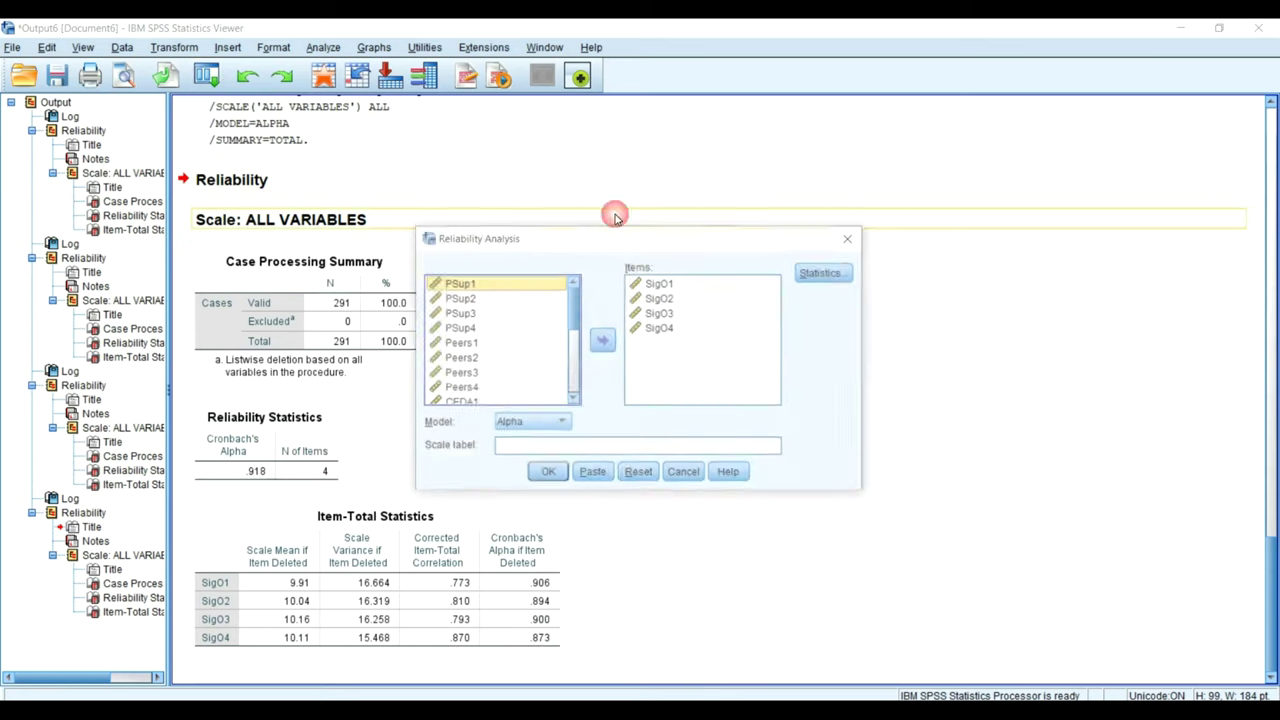
click(660, 284)
key(shift+Down)
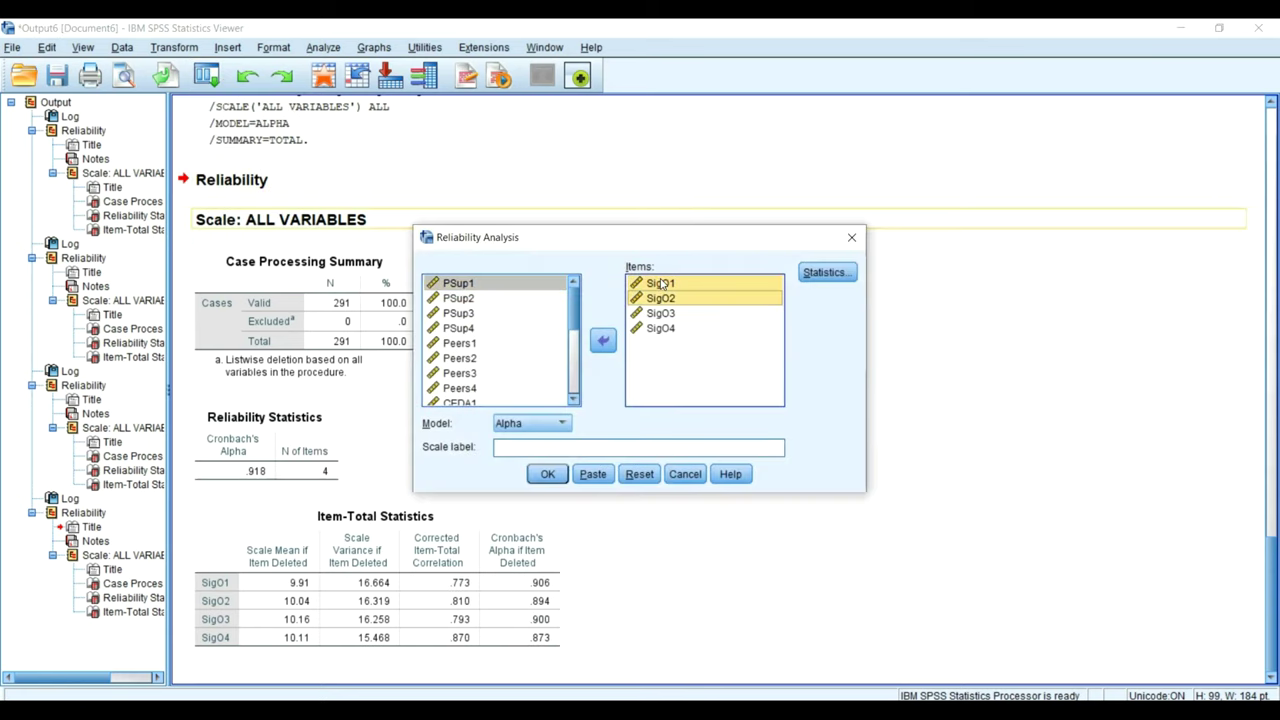
key(shift+Down)
key(shift+Down)
click(603, 341)
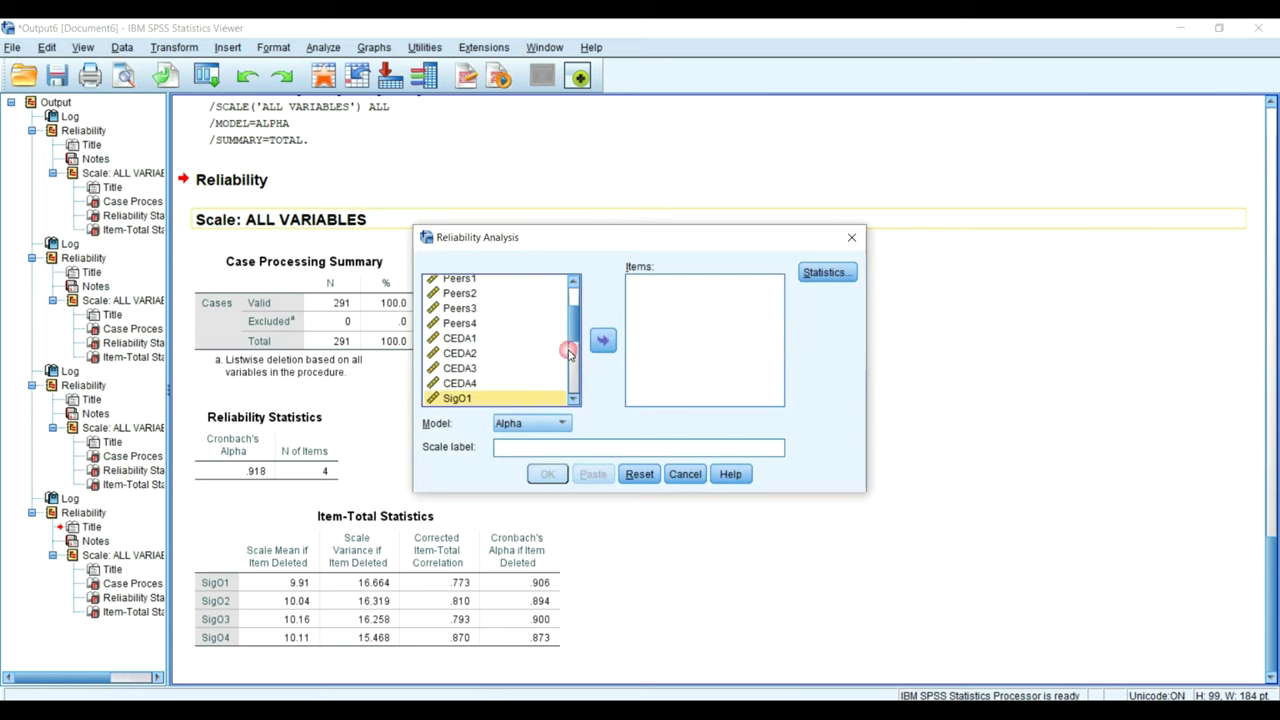
scroll(533, 352, down, 1)
click(455, 373)
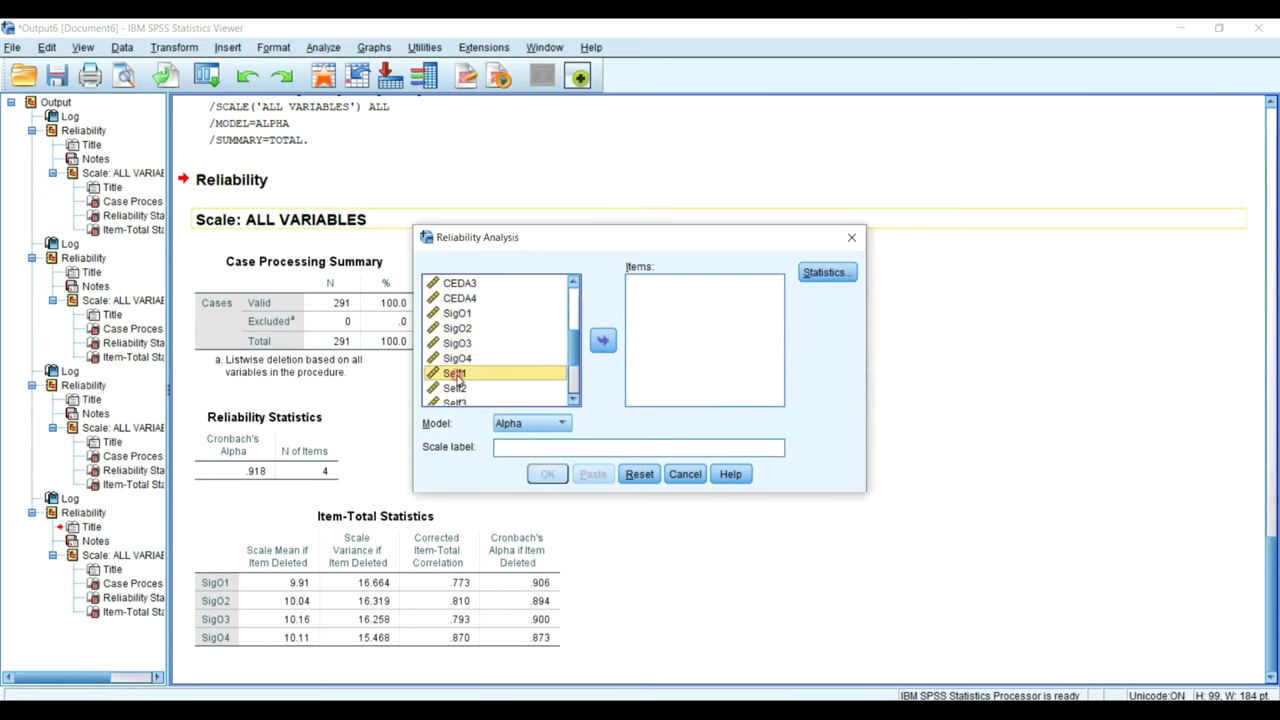
key(shift+Down)
key(shift+Down)
key(shift+Down)
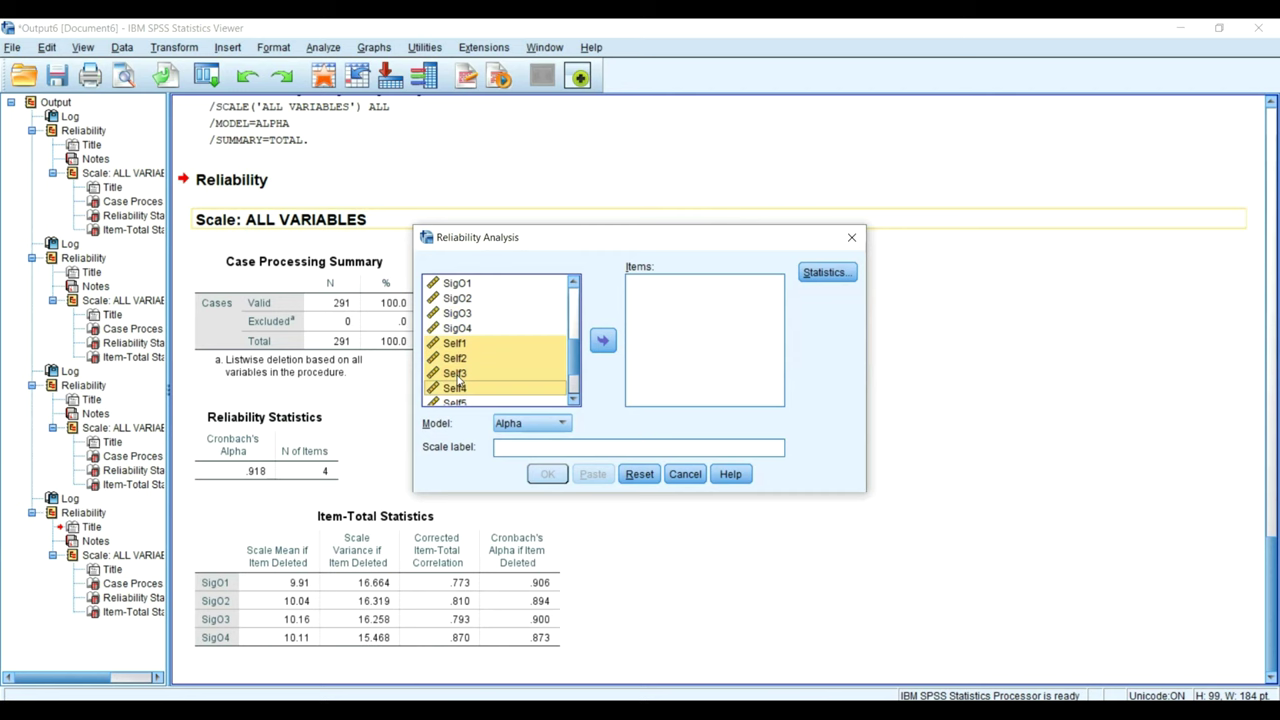
scroll(458, 378, down, 1)
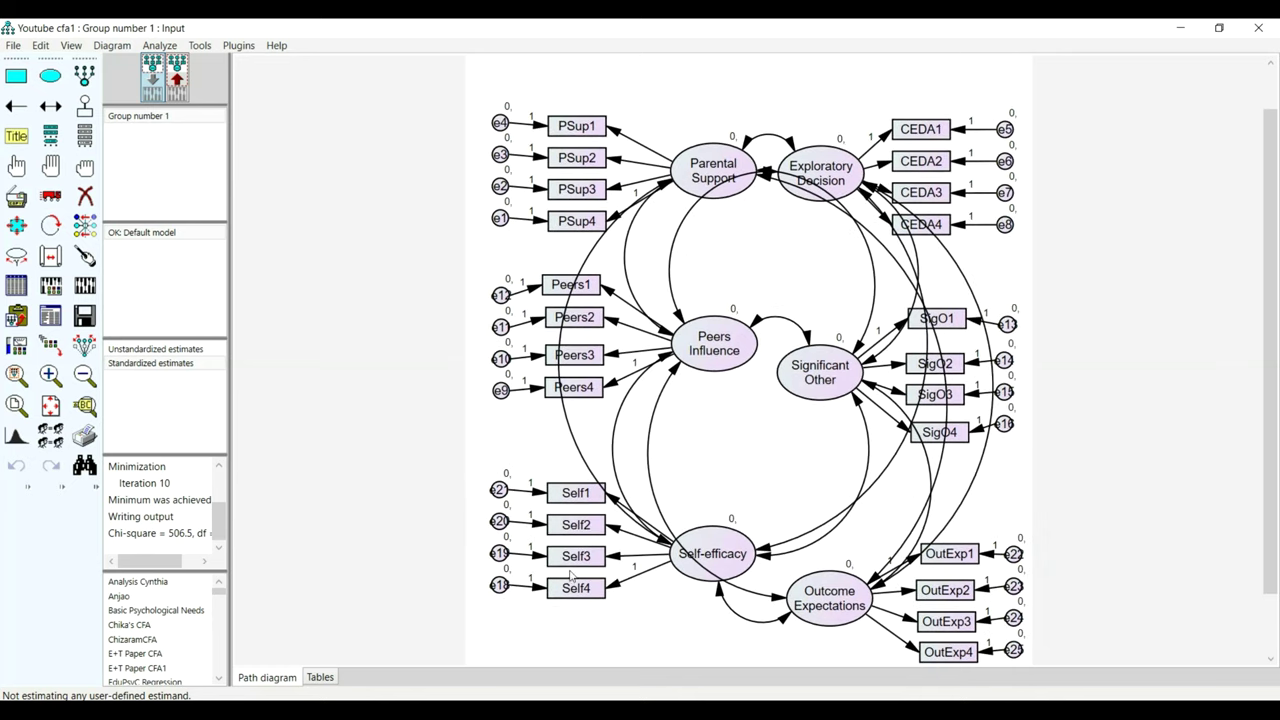
Add Self1–Self4 to the scale and run it, giving Cronbach's Alpha .839.
click(612, 665)
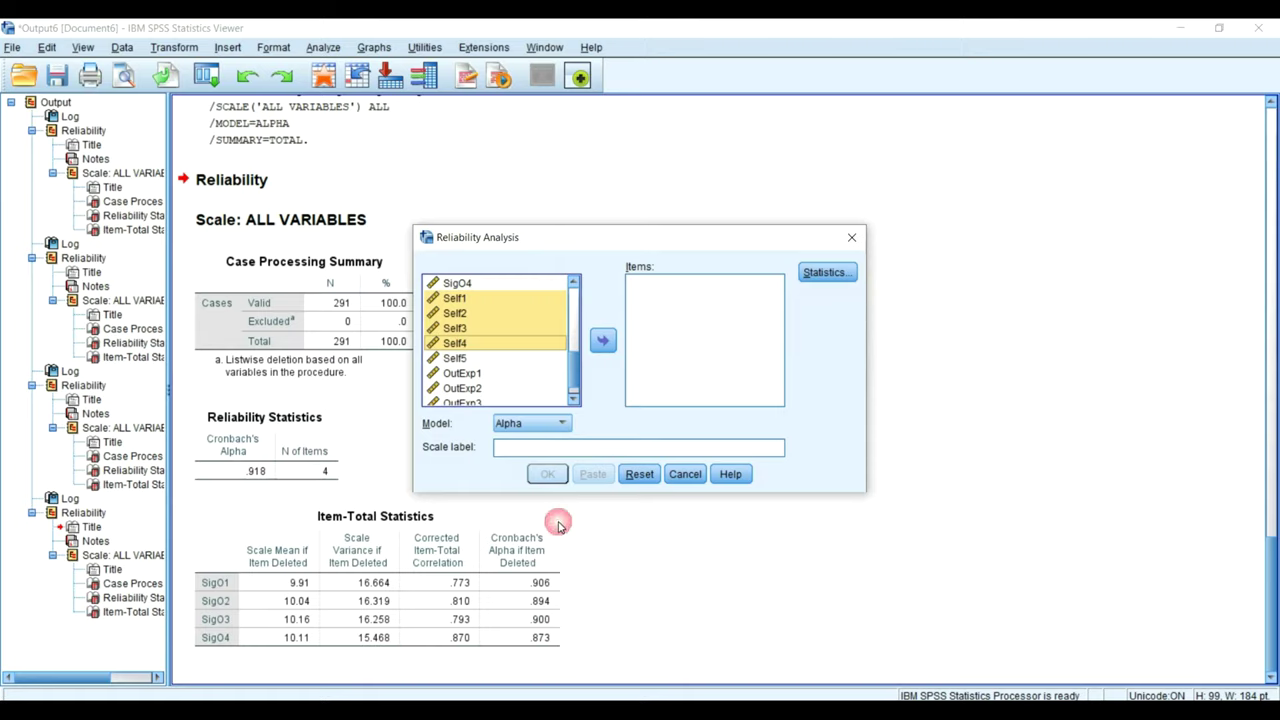
click(607, 345)
click(552, 476)
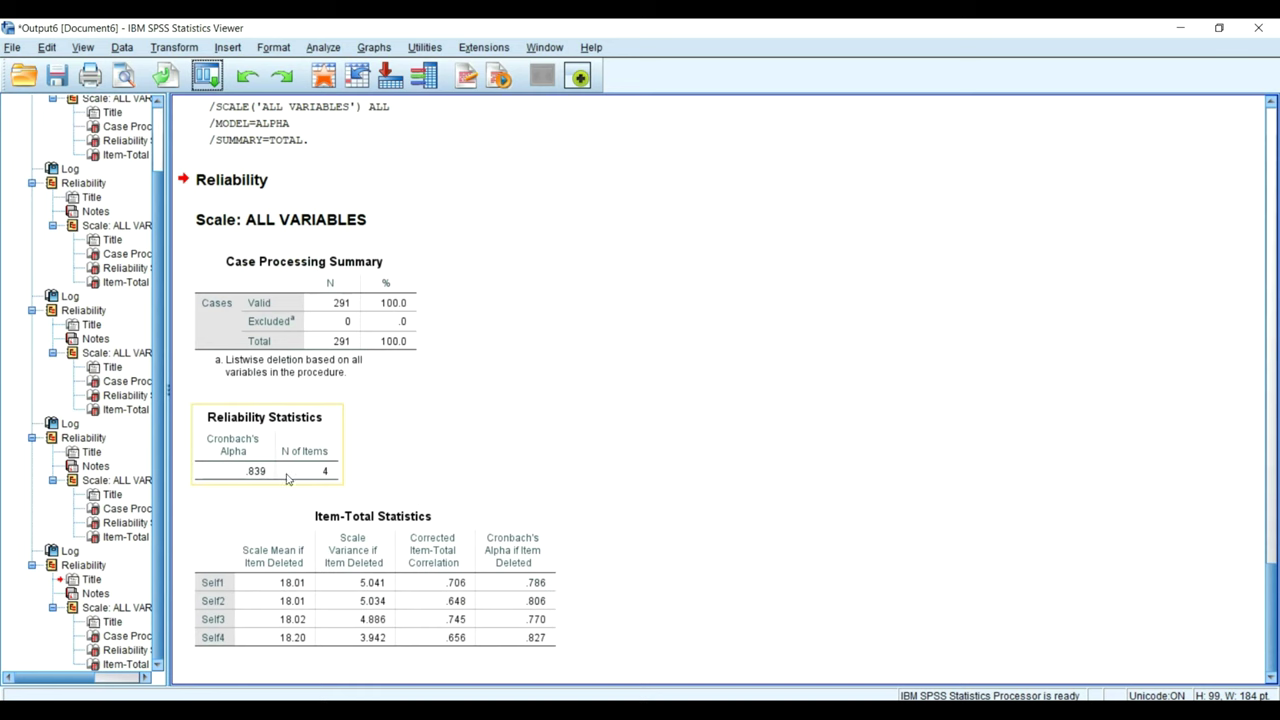
Enter 0.839 as Efficacy's Cronbach's Alpha in Word, then bring the SPSS output back.
key(alt+Tab)
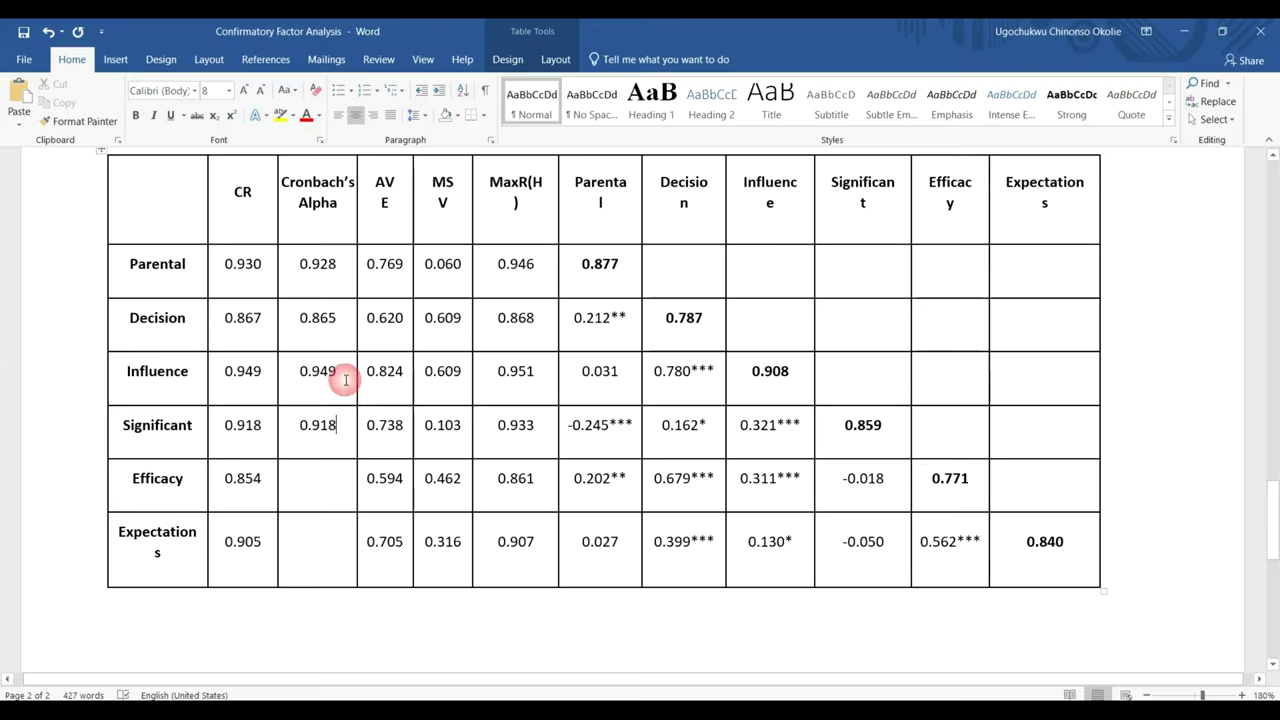
click(338, 497)
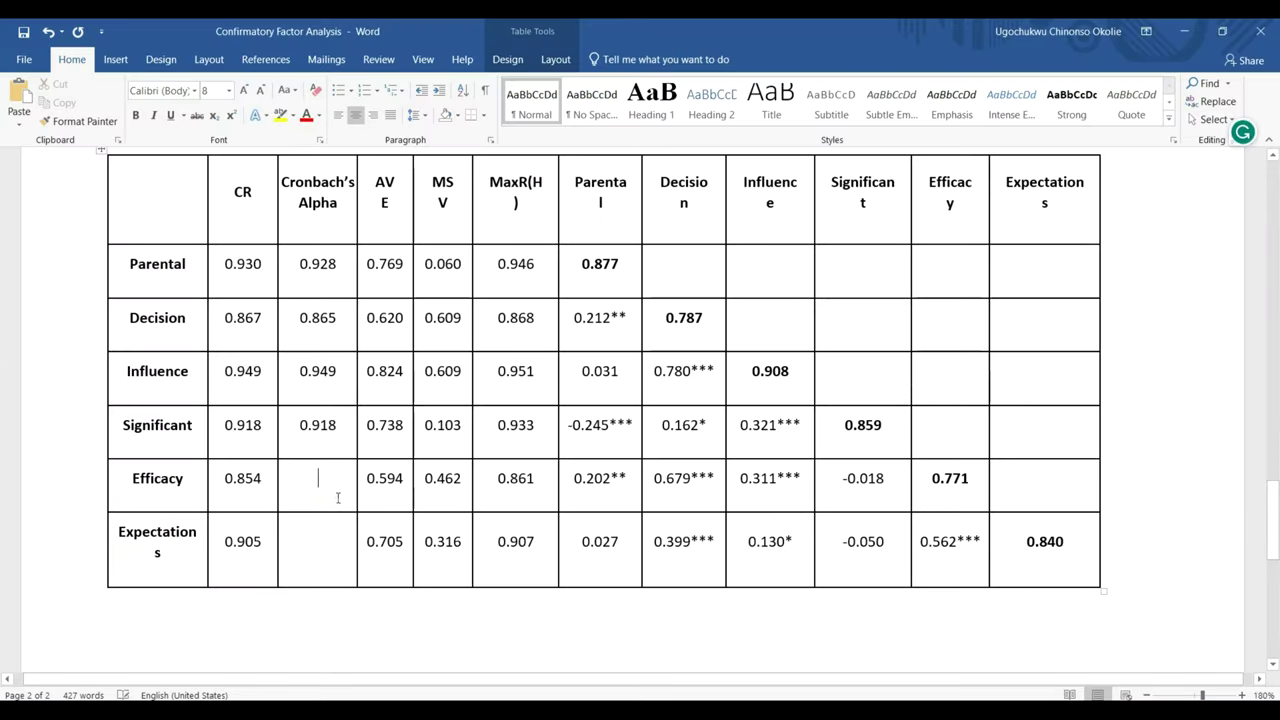
text(0.839)
mouse_move(595, 700)
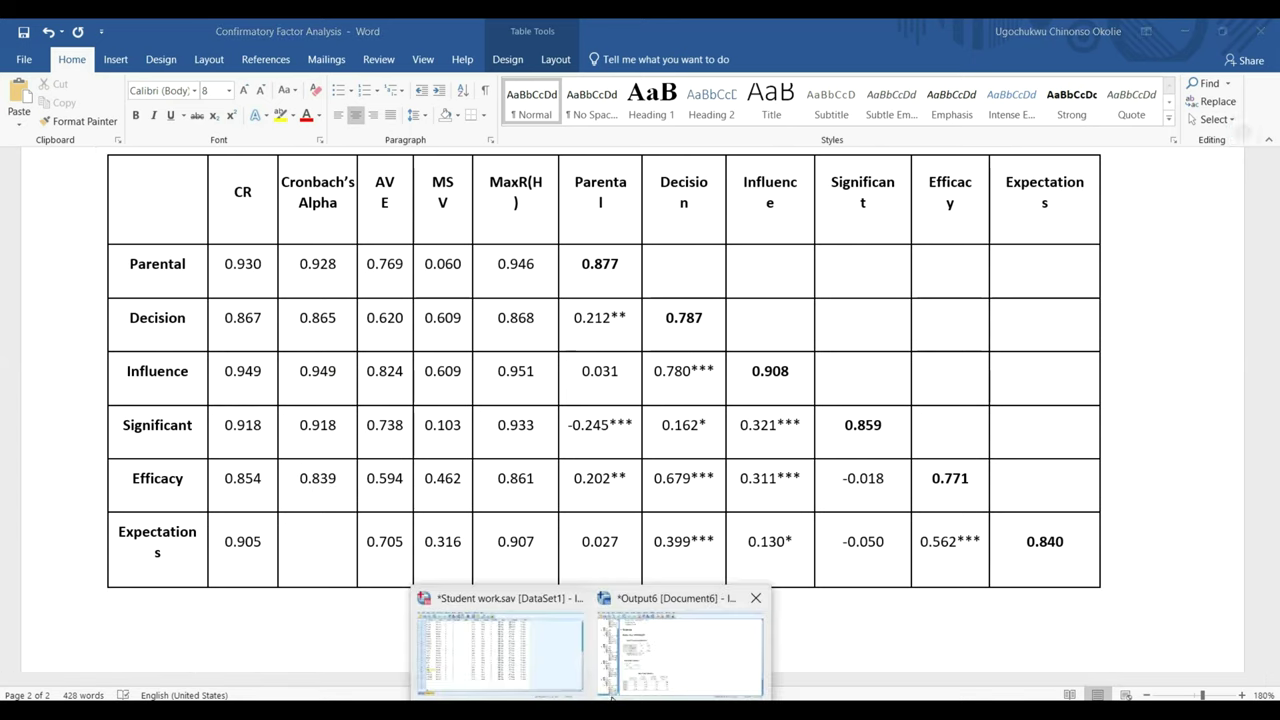
click(640, 668)
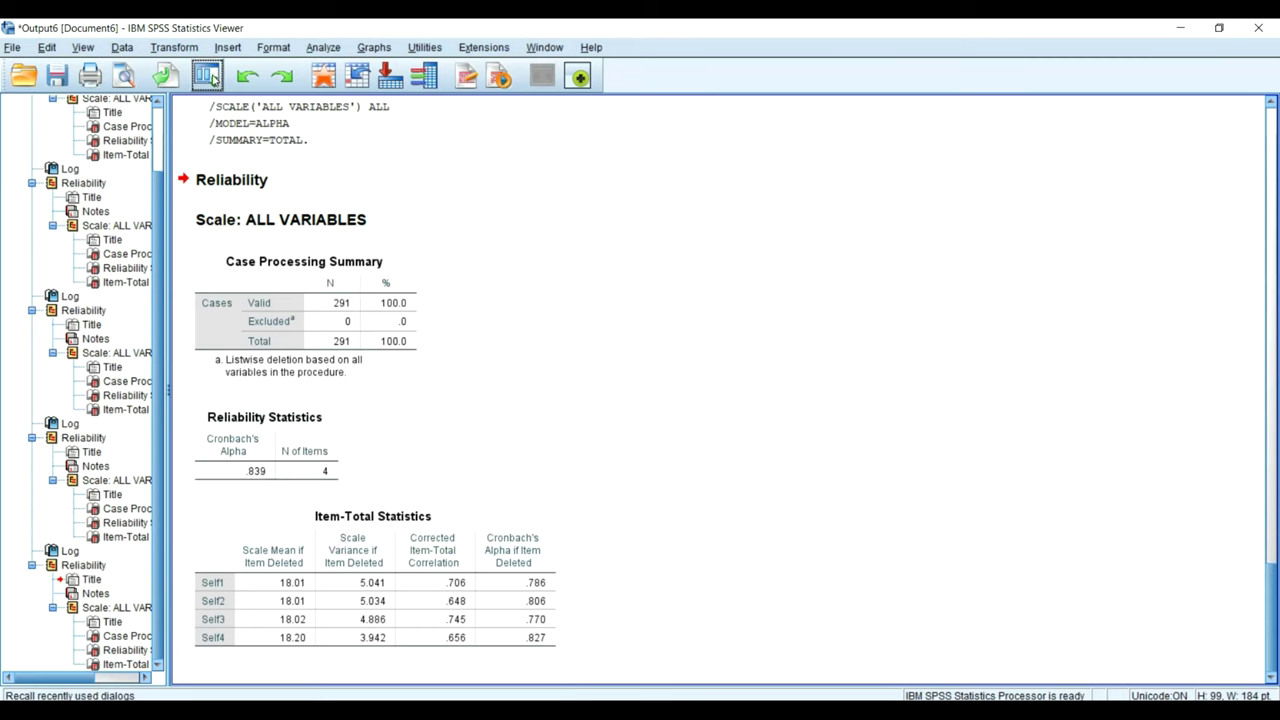
Rerun the recalled Reliability Analysis on OutExp1–OutExp4 instead of Self1–Self4, giving Cronbach's alpha .902.
click(210, 76)
click(250, 105)
click(703, 287)
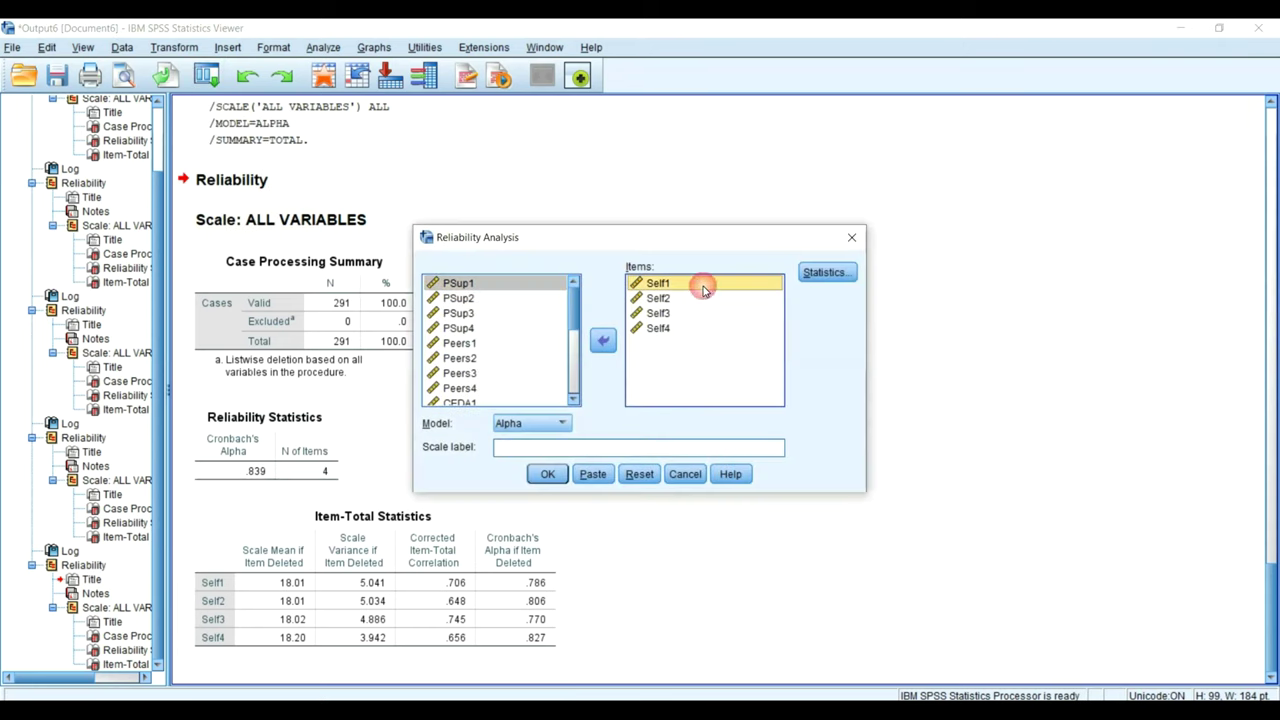
key(shift+Down)
key(shift+Down)
key(shift+Down)
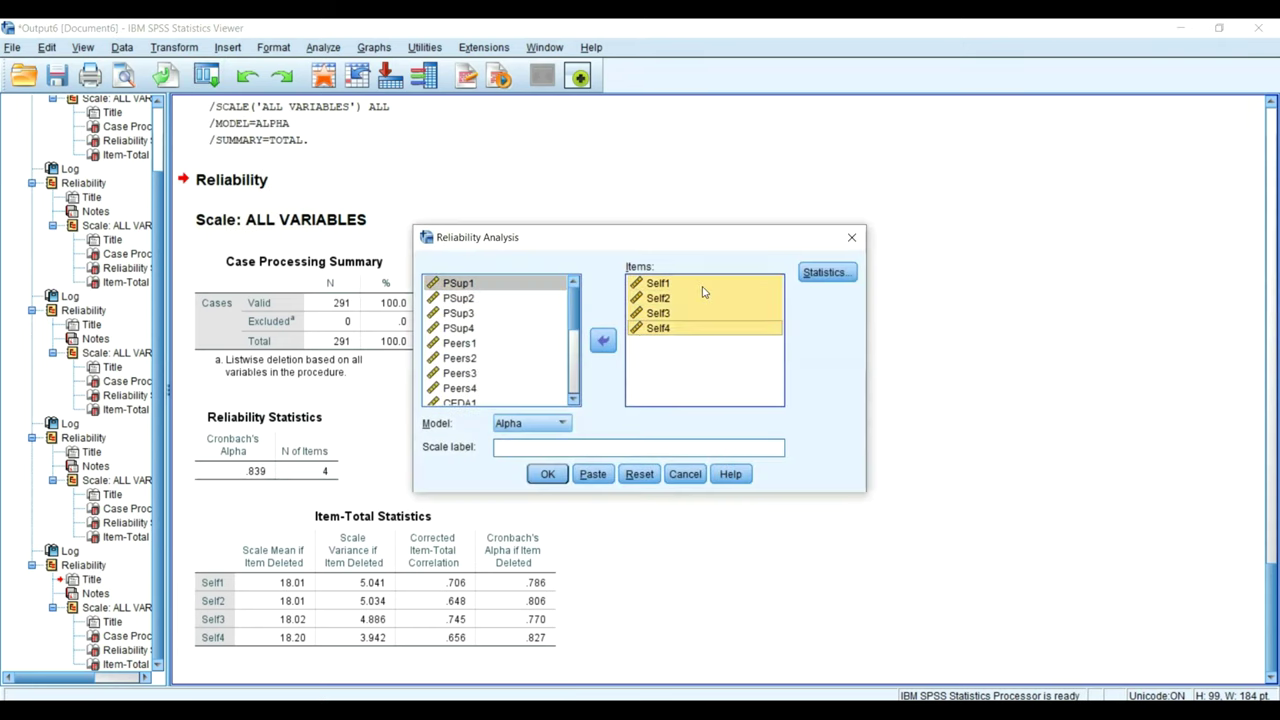
click(603, 340)
scroll(485, 378, down, 2)
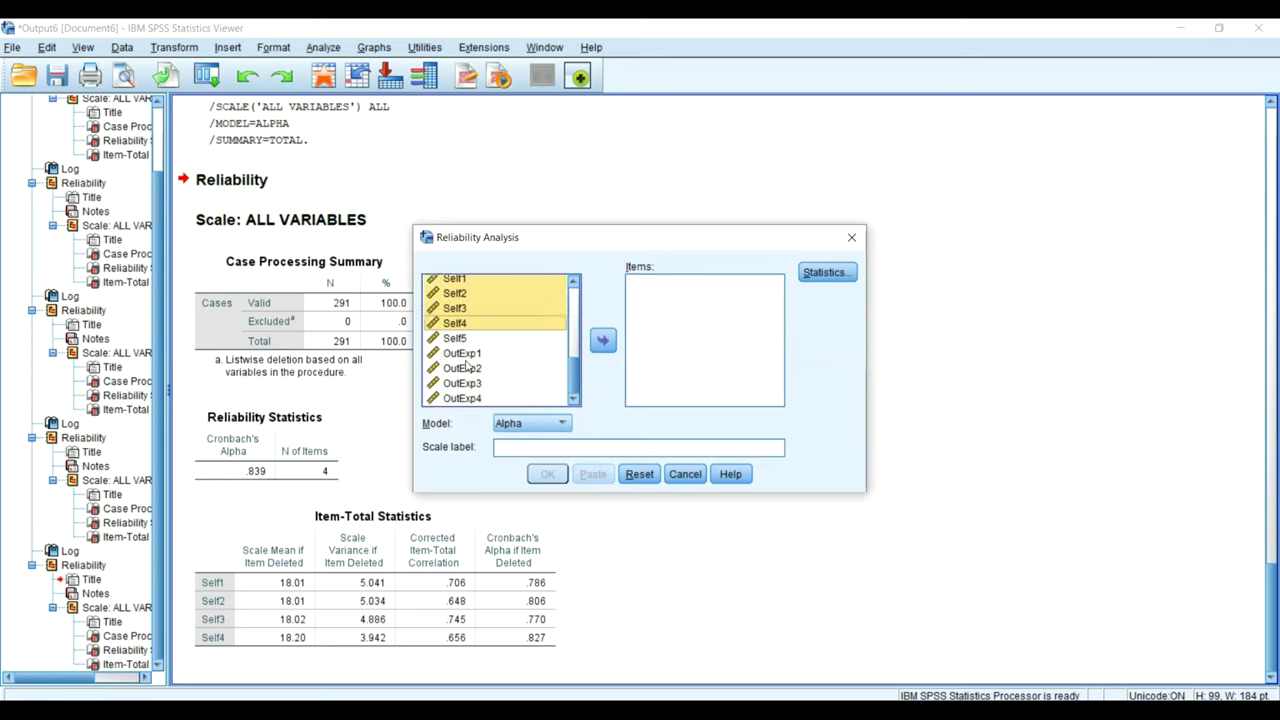
click(467, 366)
key(Up)
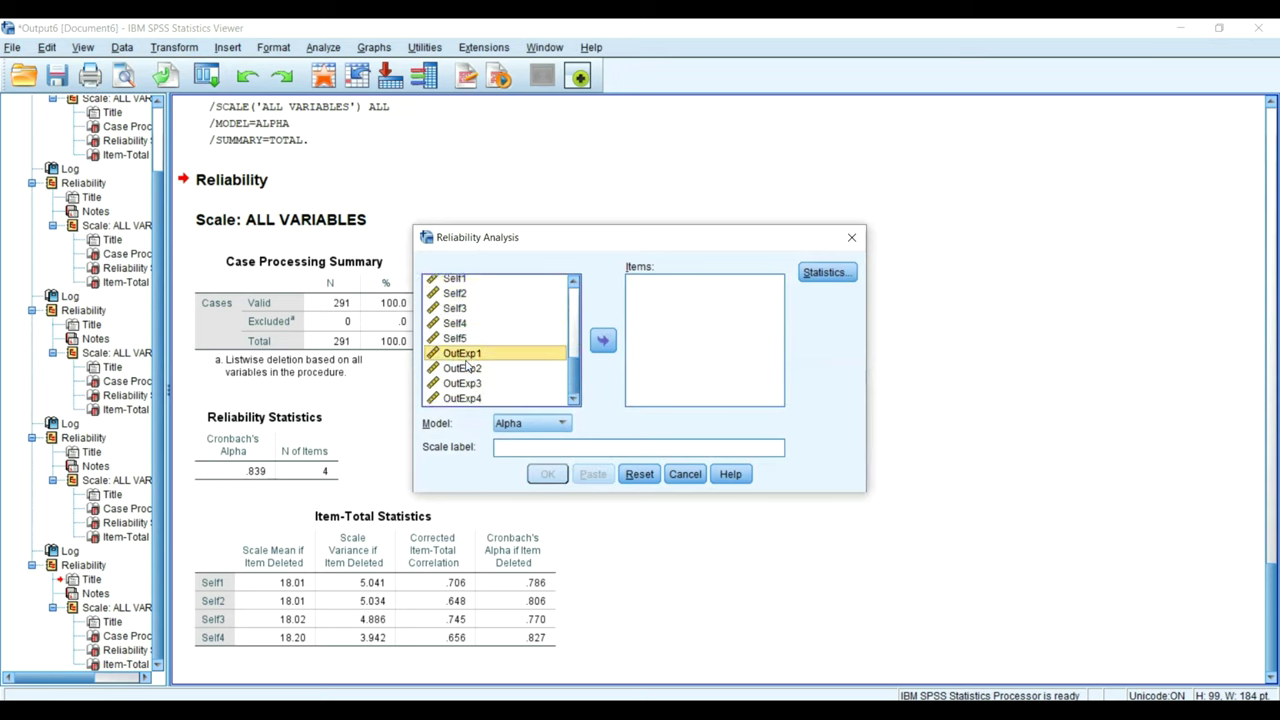
key(shift+Down)
key(shift+Down)
key(shift+Down)
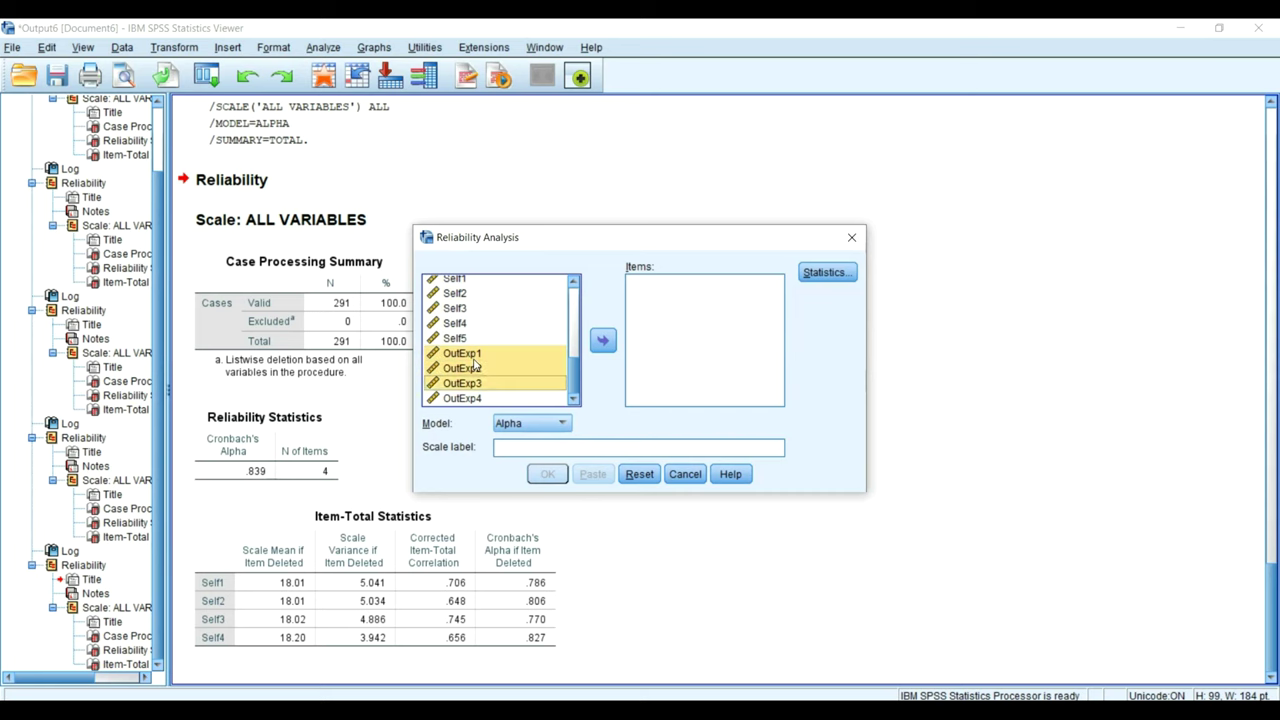
click(603, 340)
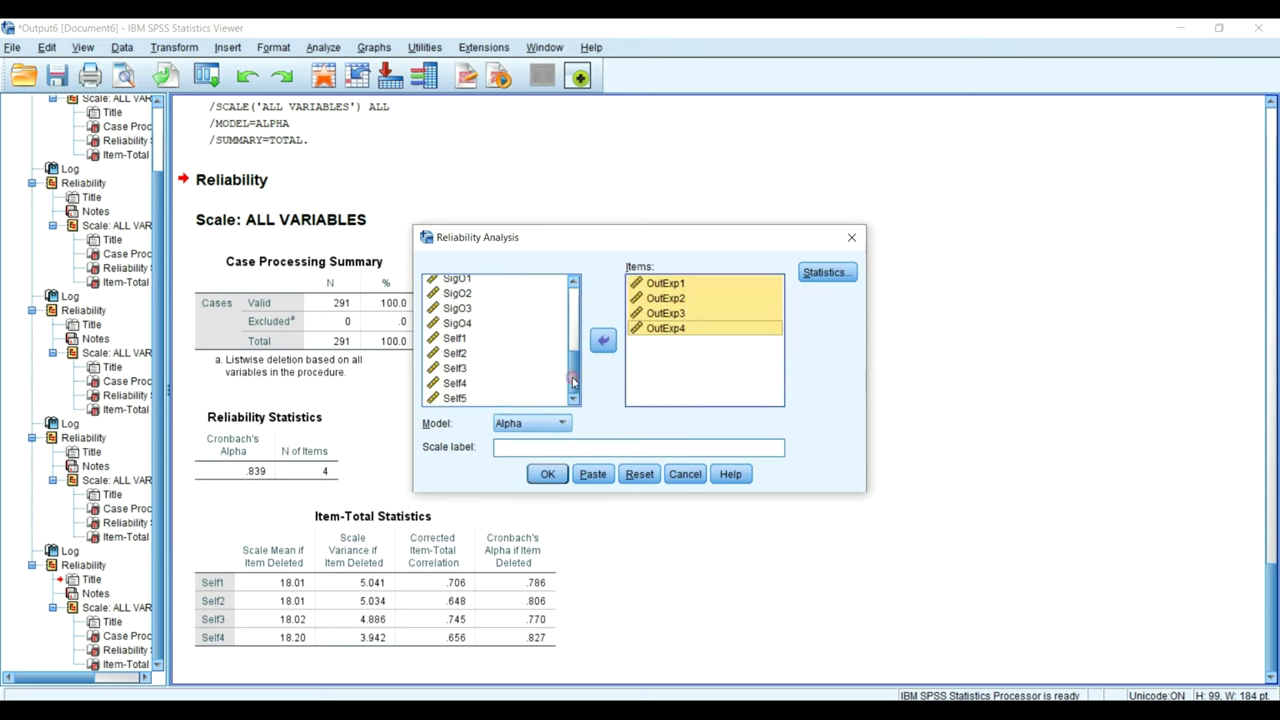
click(547, 474)
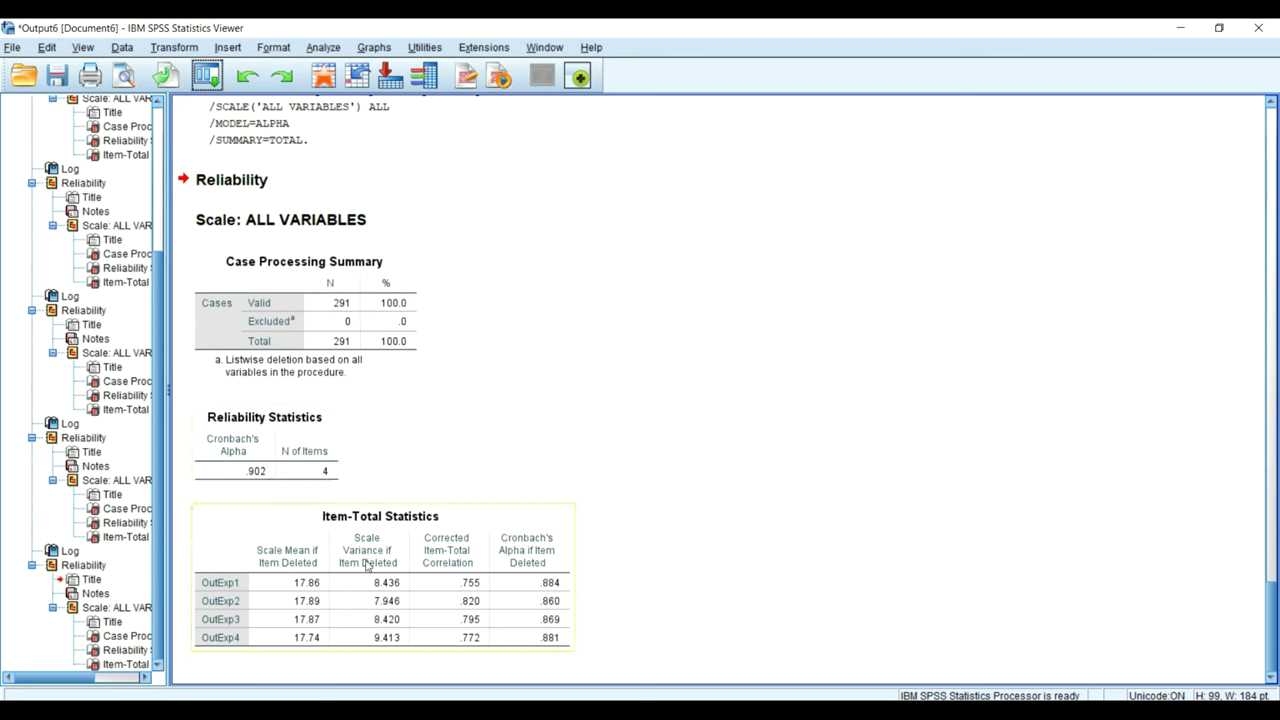
Enter 0.902 in the empty Cronbach's alpha cell of the Expectations row.
click(499, 683)
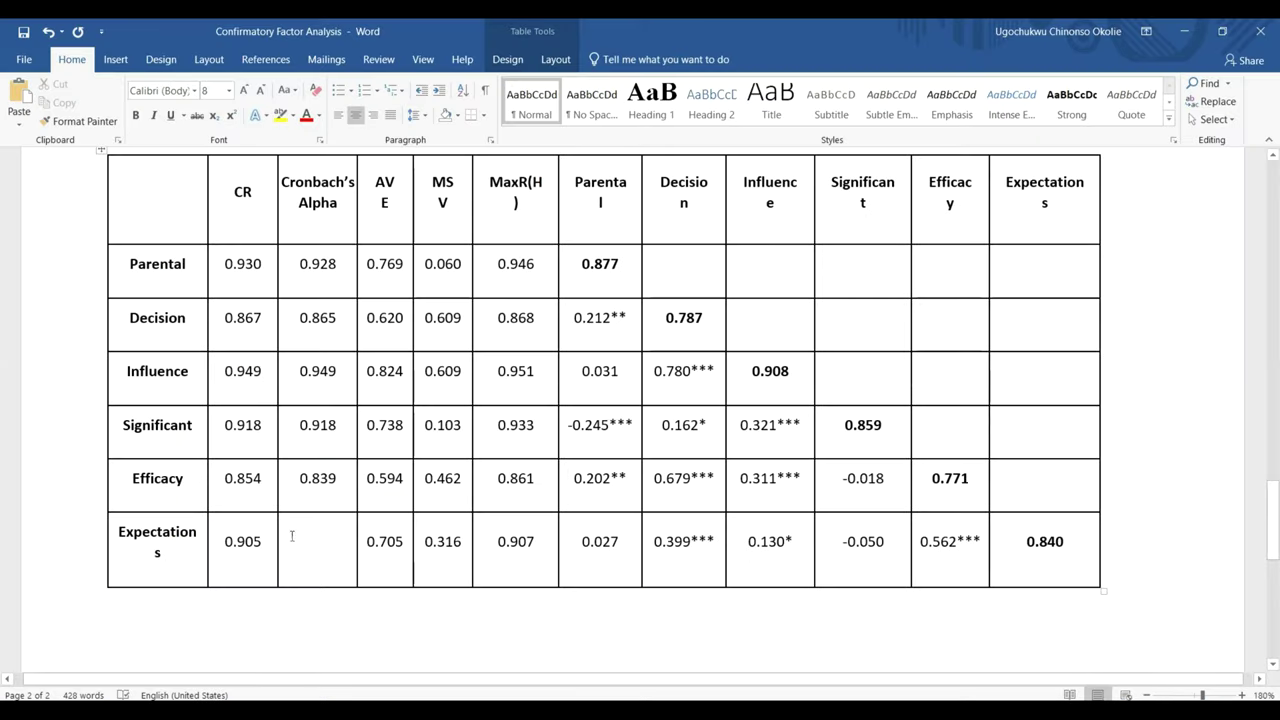
click(315, 561)
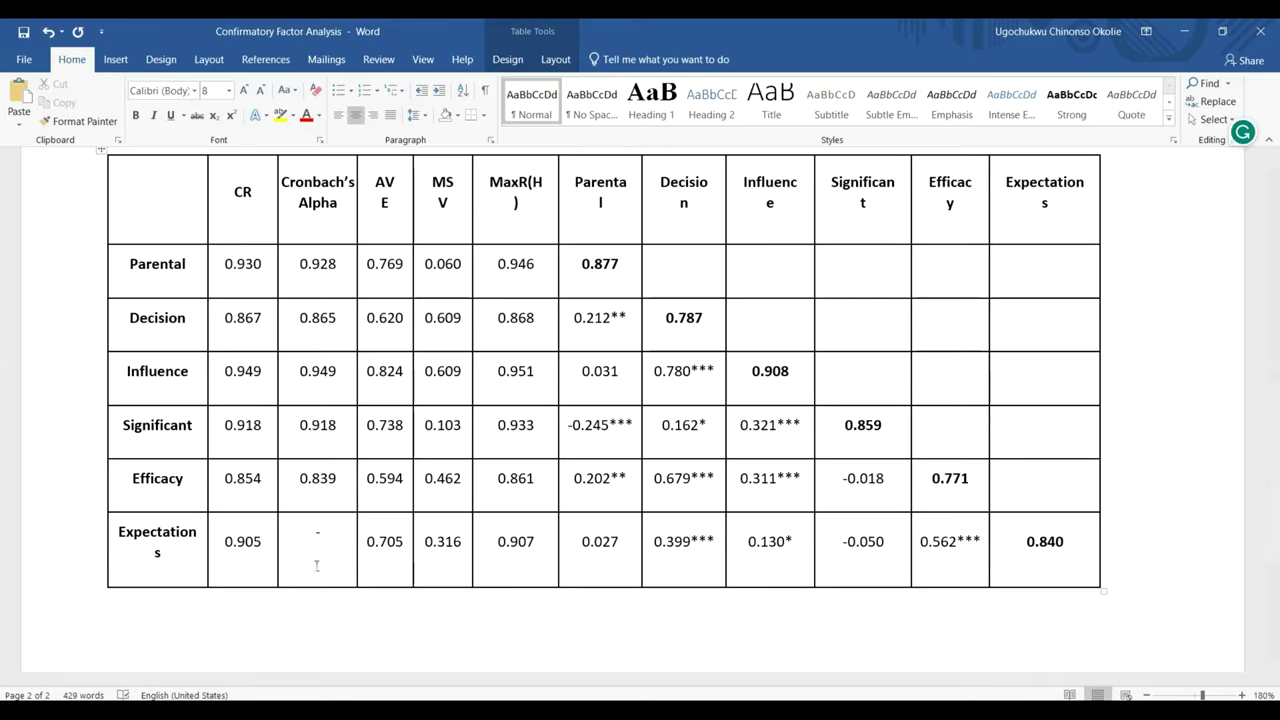
text(0.902)
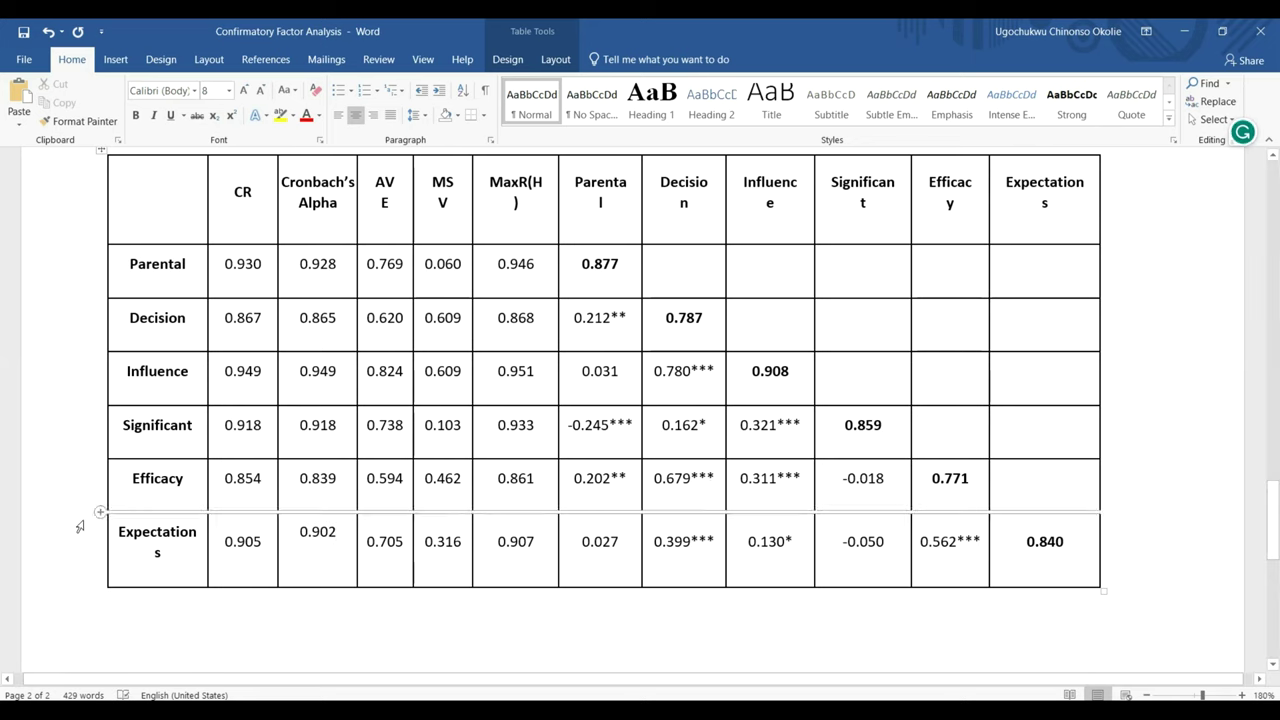
key(ctrl+z)
Relabel rows as Outcome Expectations, Self-Efficacy and Significant Other.
text(Outcome)
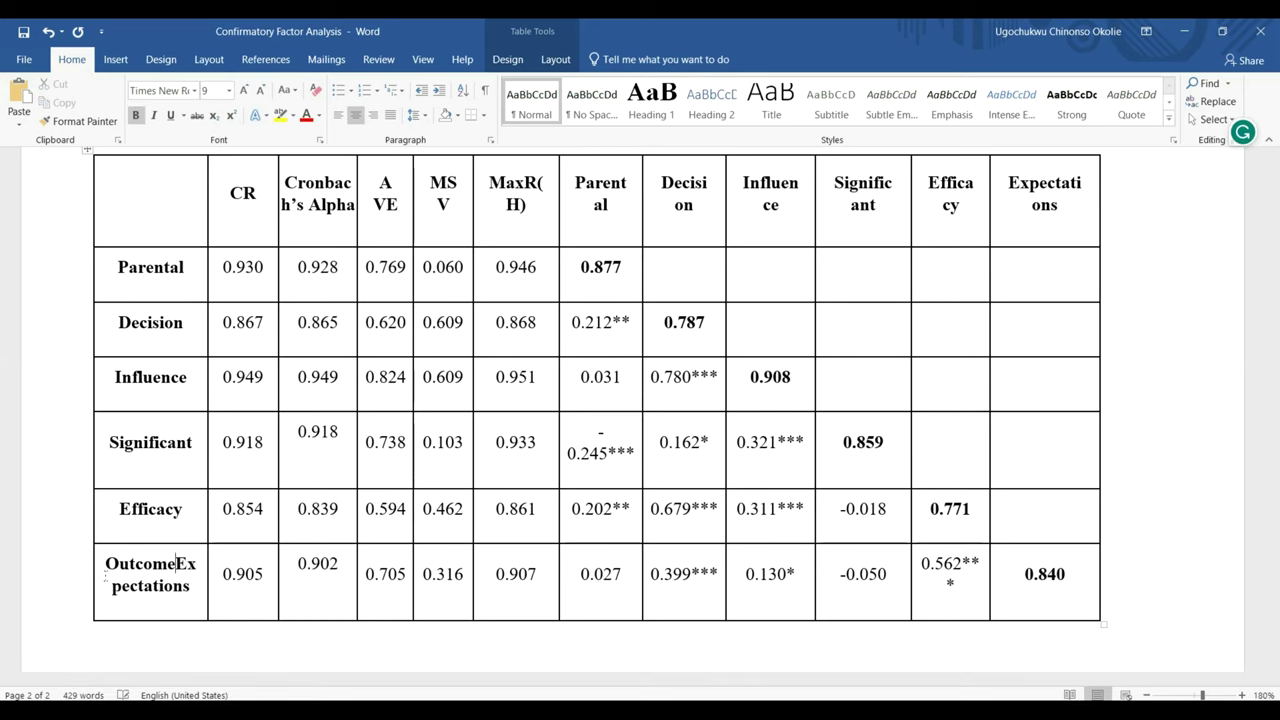
key(Return)
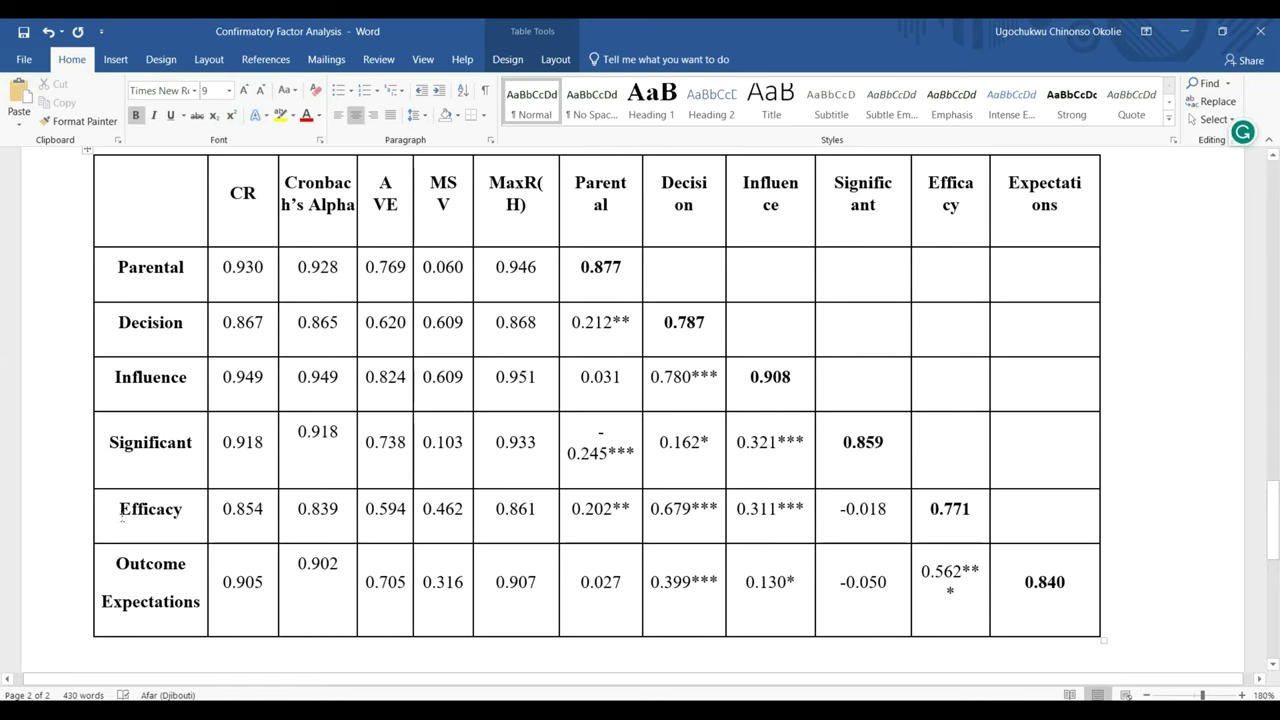
click(121, 510)
text(Self-)
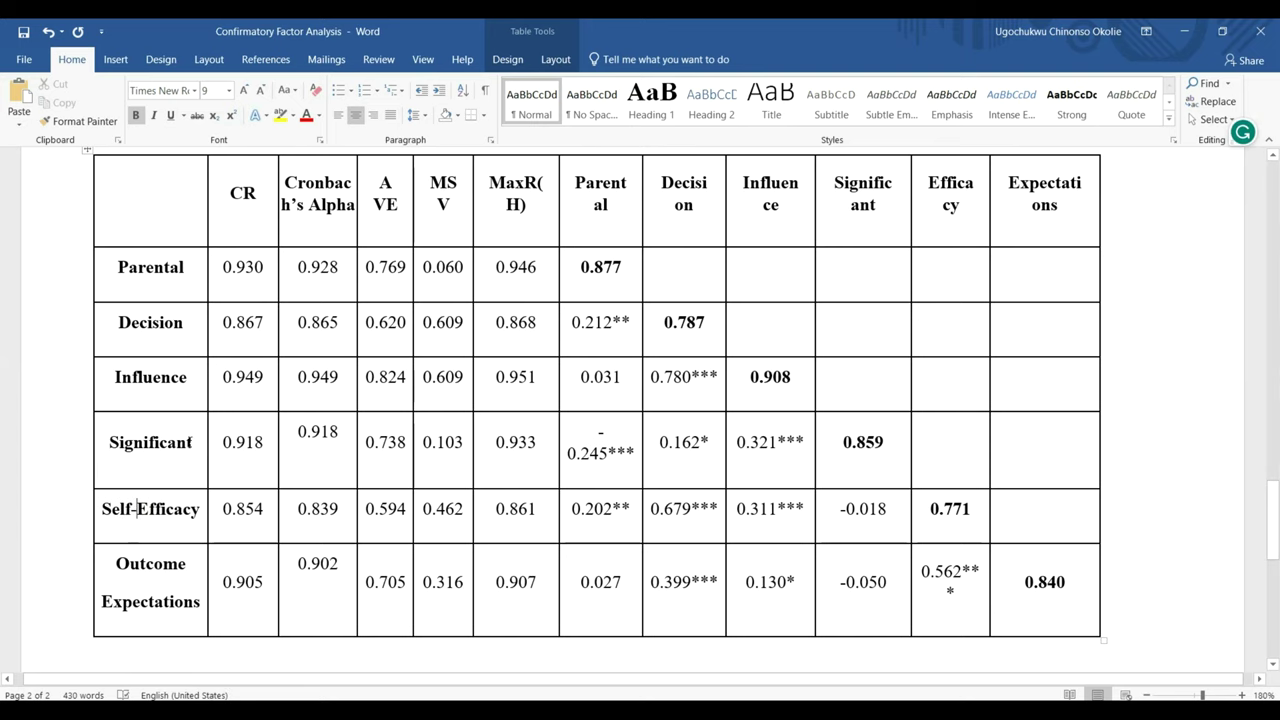
click(197, 444)
text(Other)
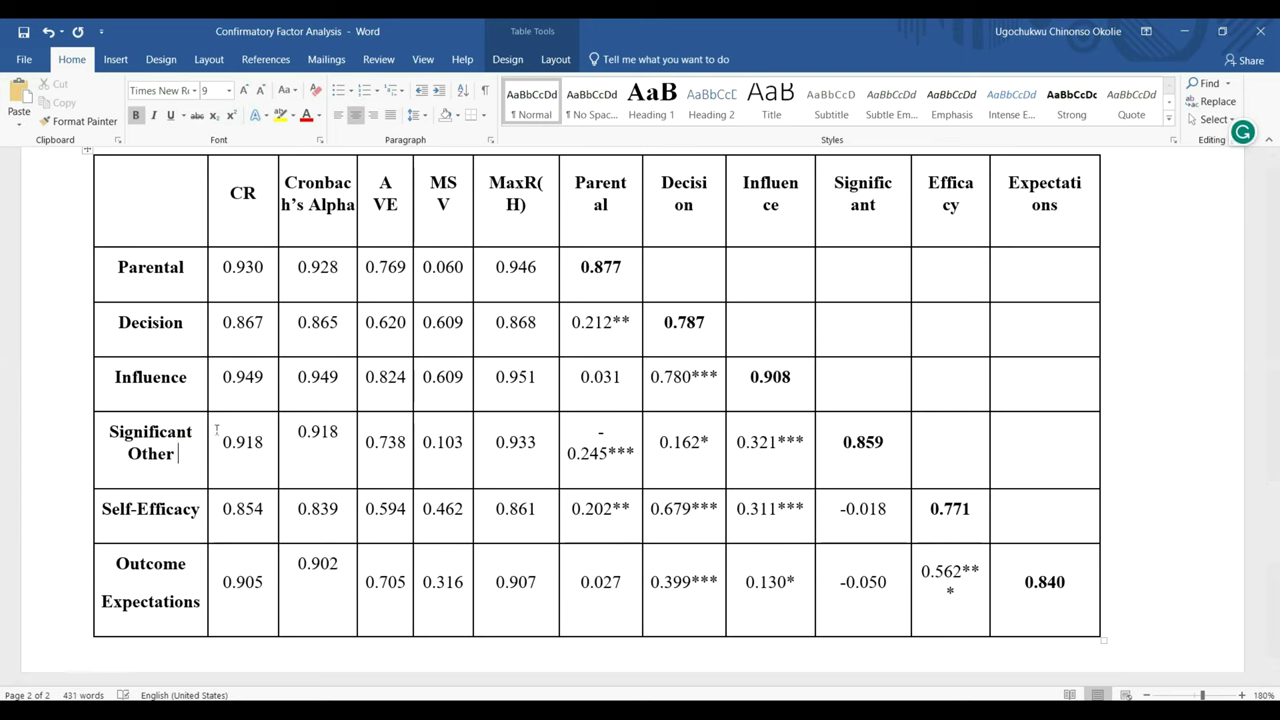
Rename the remaining rows to Peers Support, Exploratory Decision and Parental Support.
key(Up)
key(Up)
key(Right)
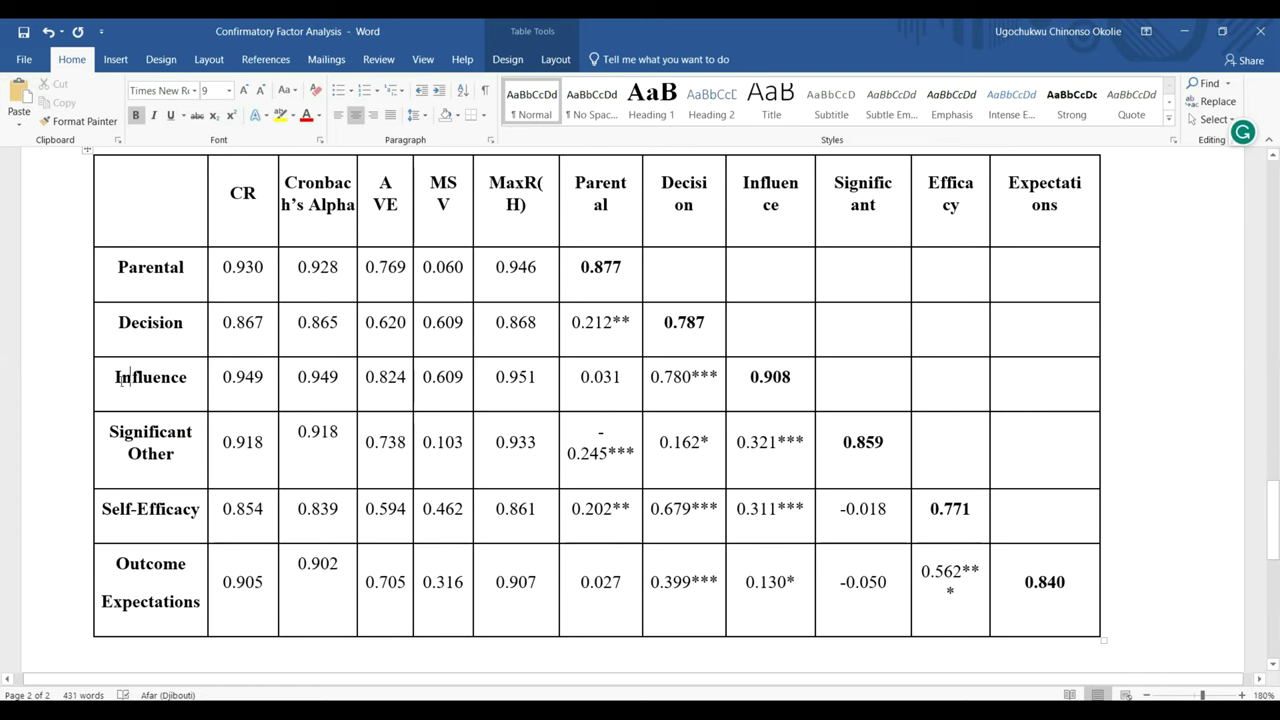
key(Left)
key(BackSpace)
key(BackSpace)
key(BackSpace)
key(BackSpace)
key(BackSpace)
key(BackSpace)
key(BackSpace)
key(BackSpace)
key(BackSpace)
key(ctrl+b)
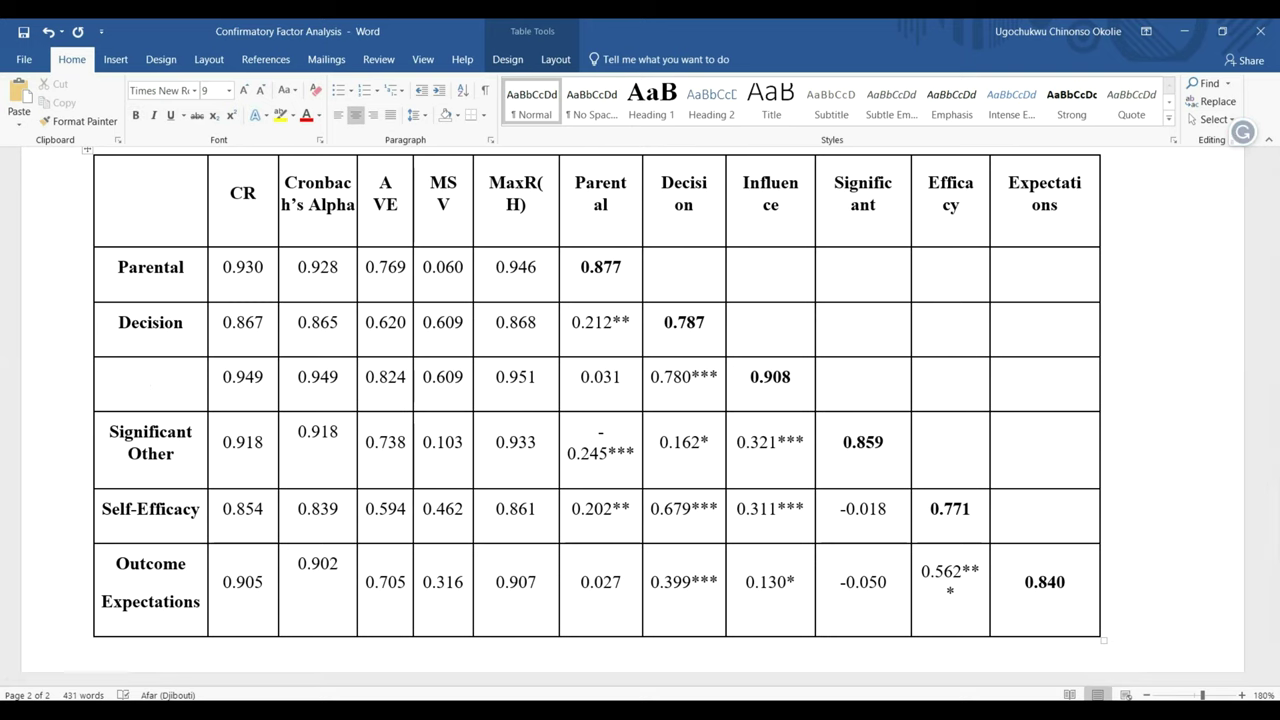
text(Peers)
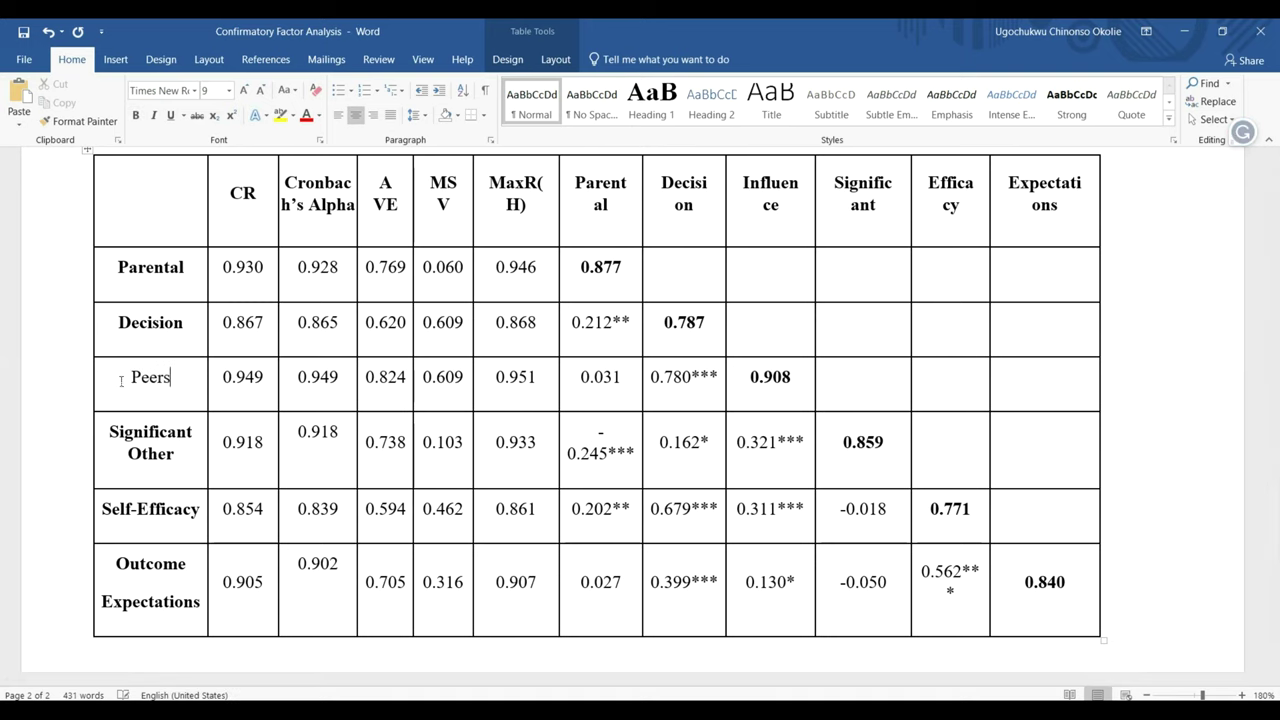
text( Support)
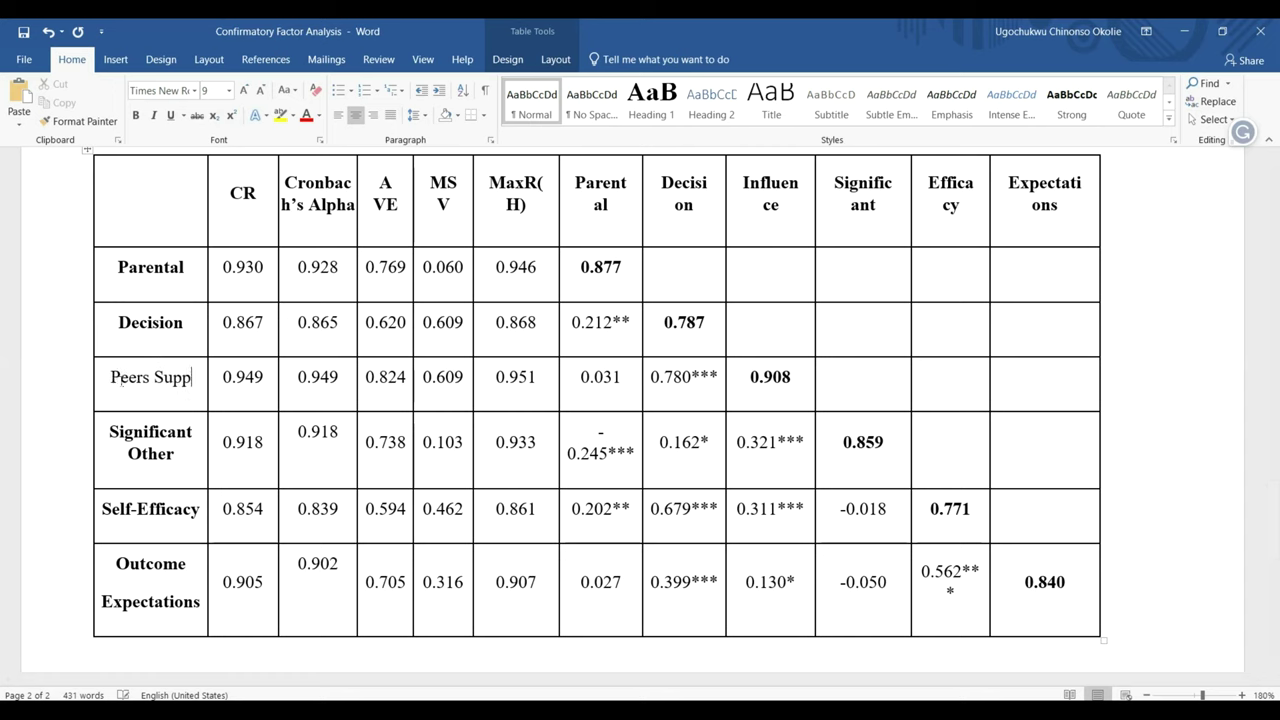
click(121, 322)
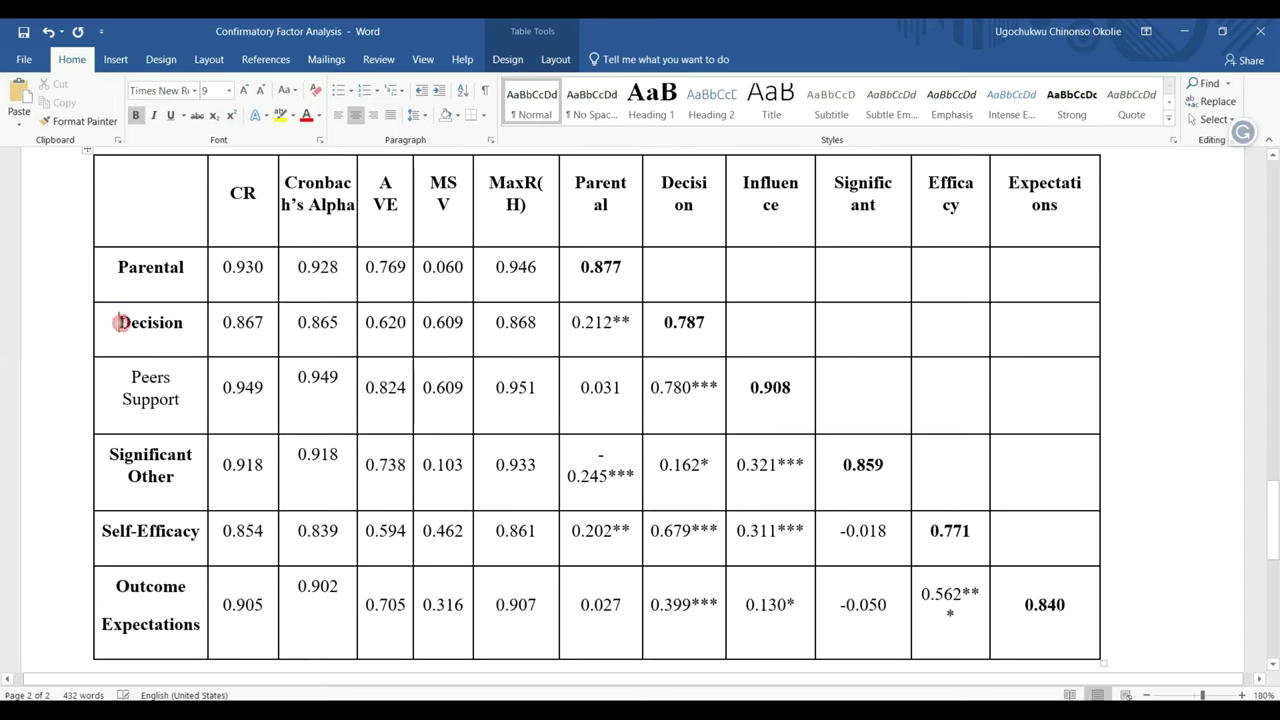
text(Explorato)
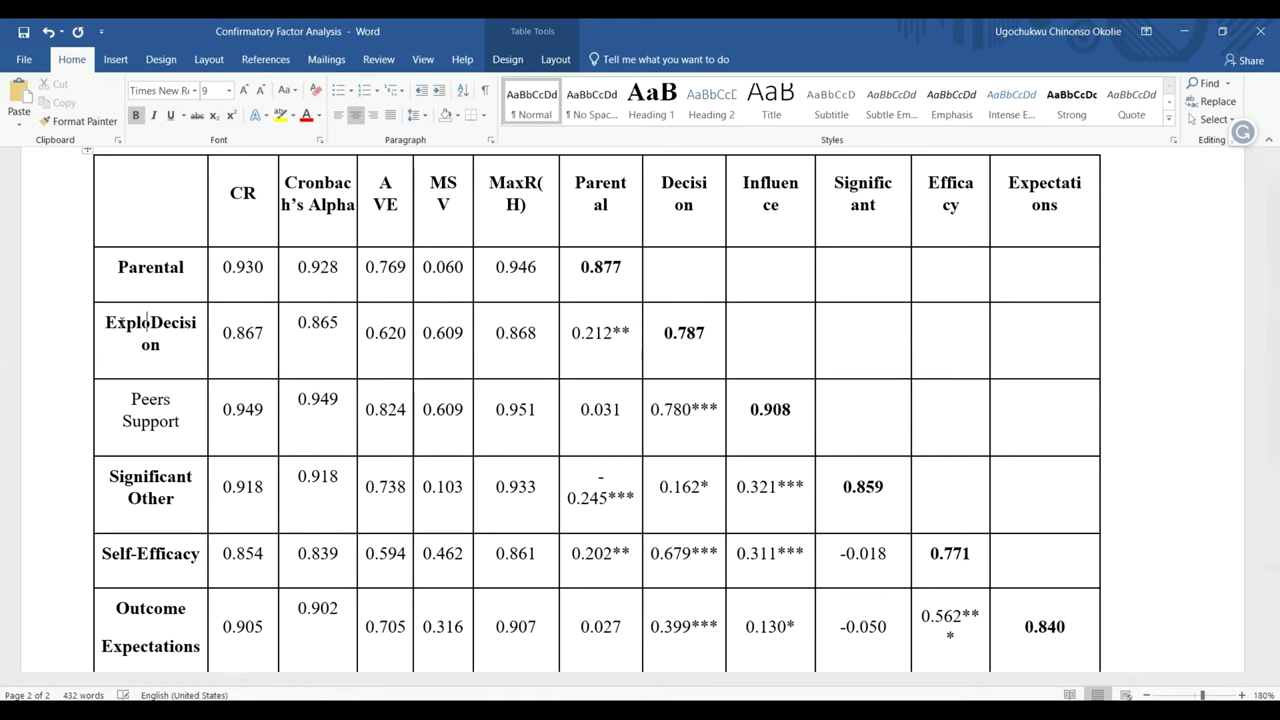
text(ry)
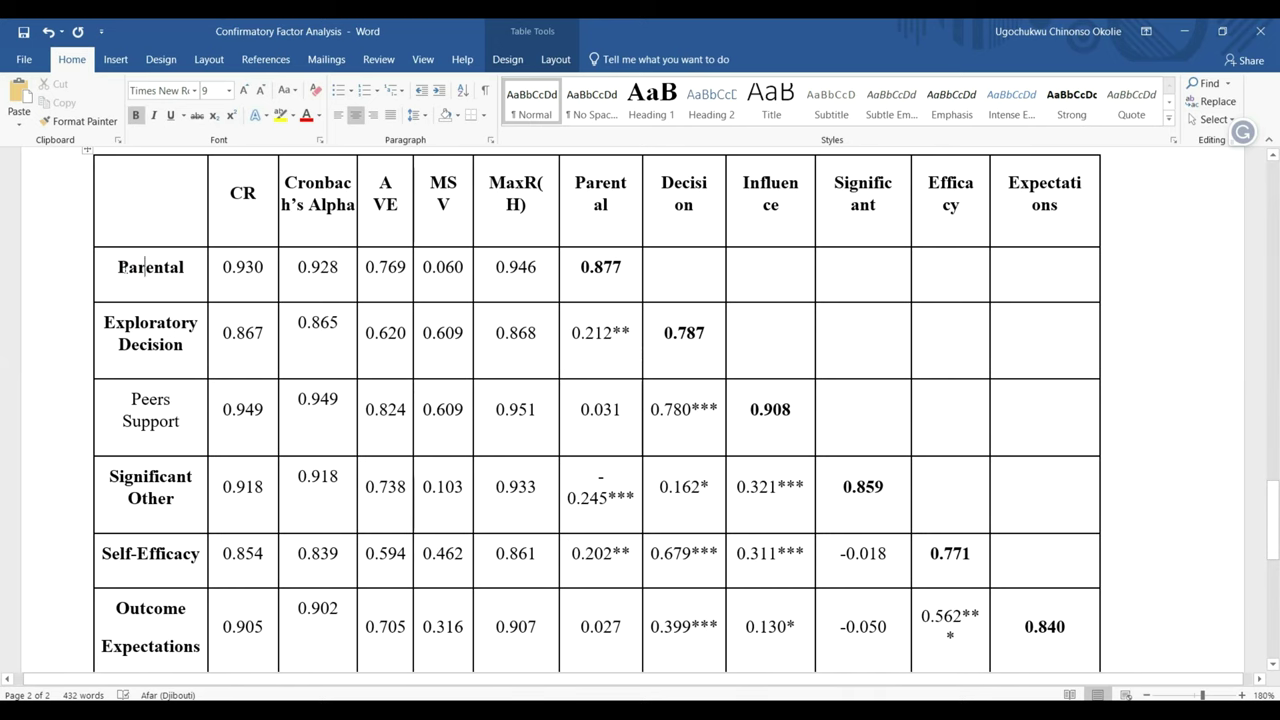
text(Support)
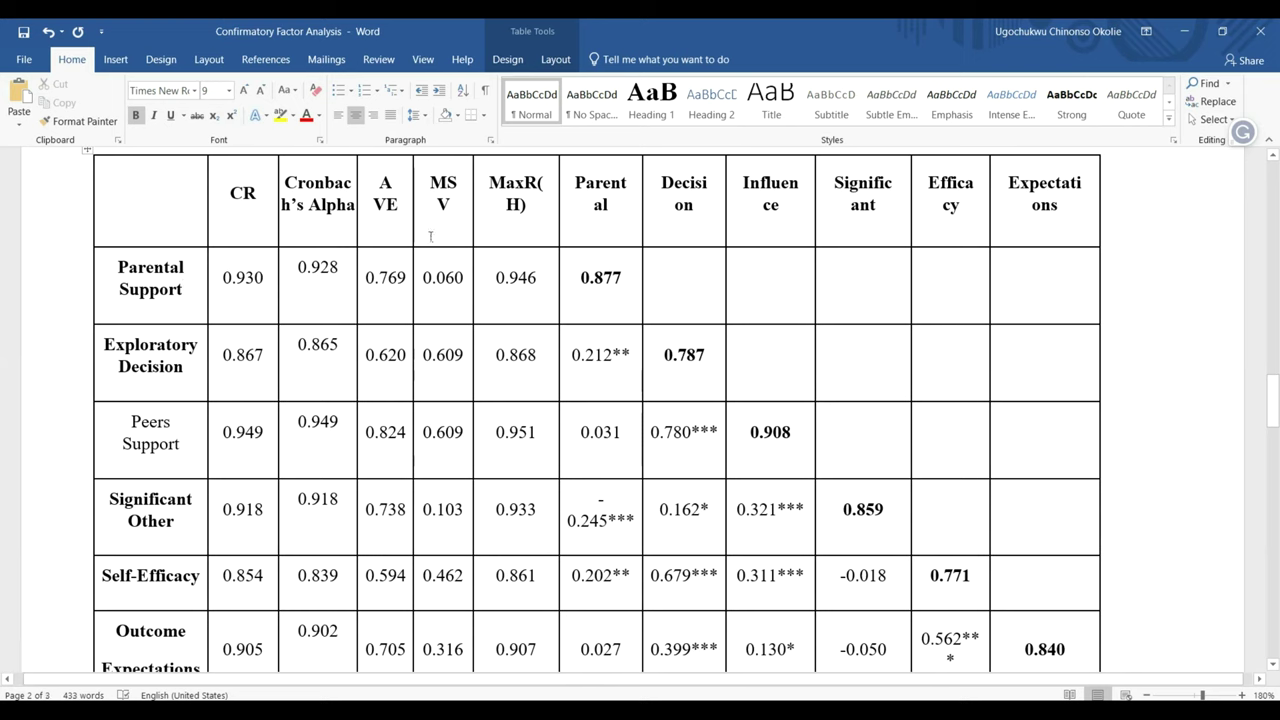
Inspect the Parental header and the correlation values 0.212, 0.031 and 0.780 in the table.
double_click(580, 182)
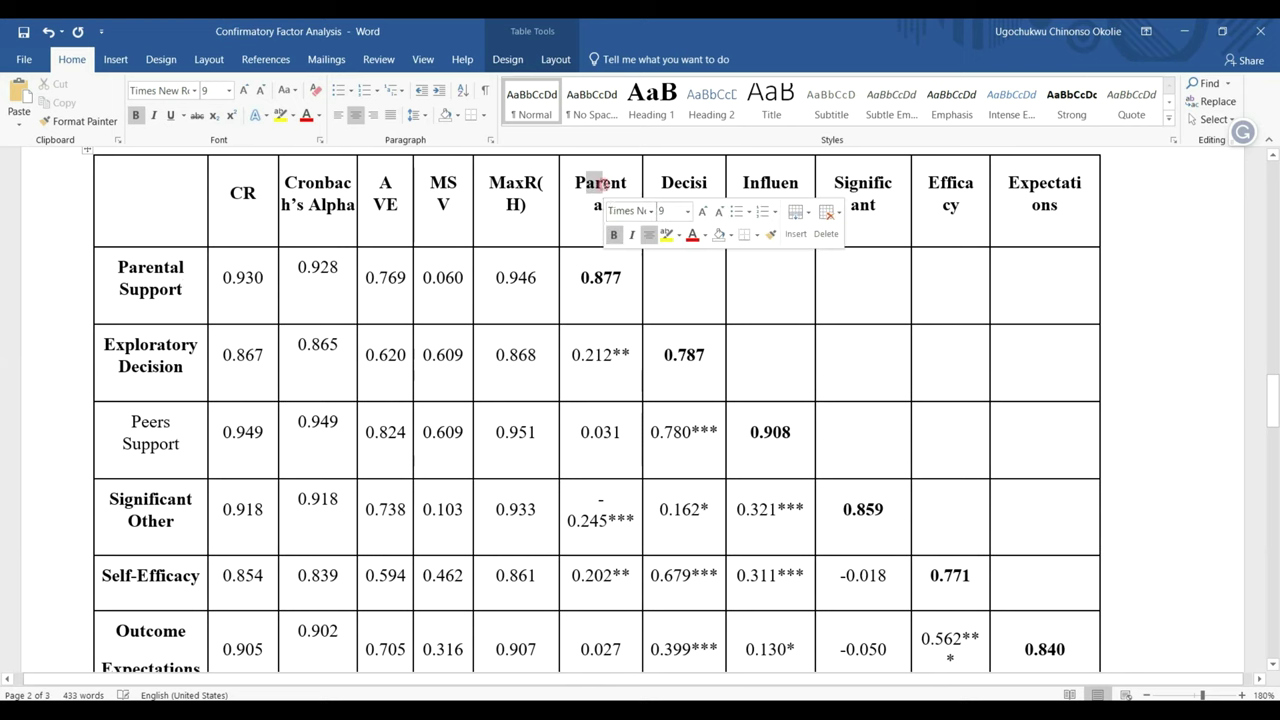
scroll(586, 177, down, 3)
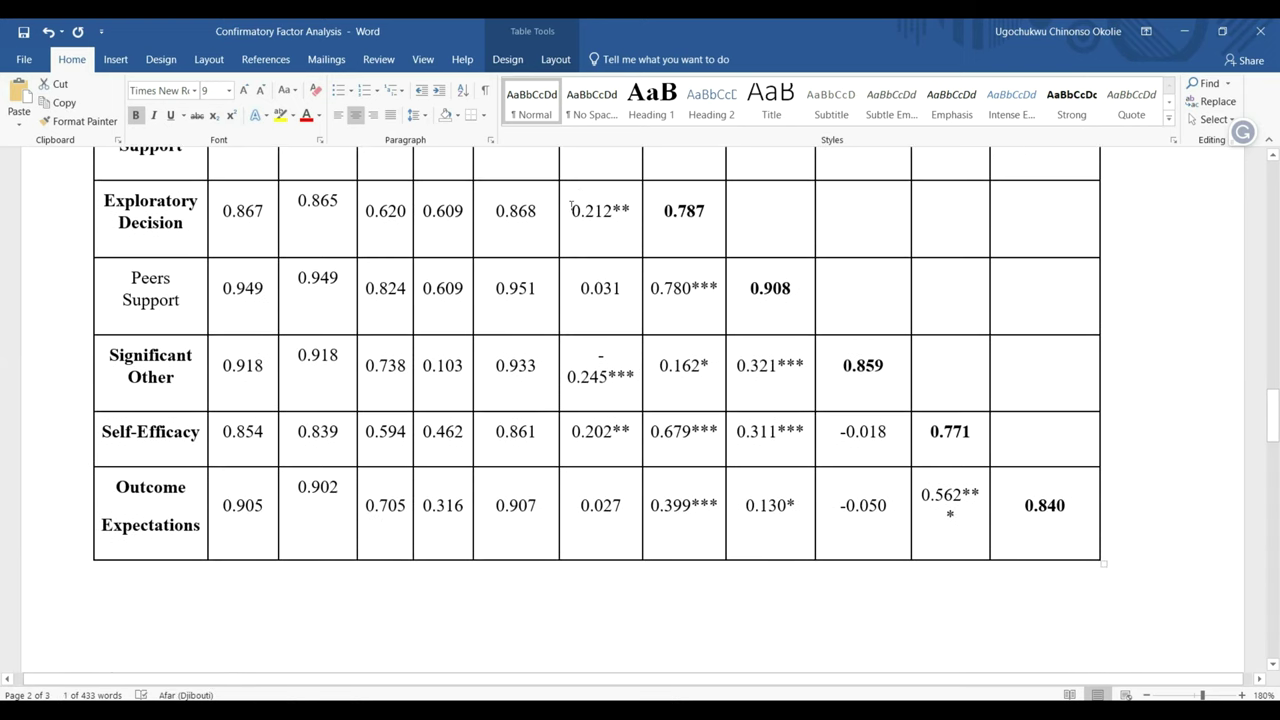
drag(563, 210, 612, 212)
click(589, 289)
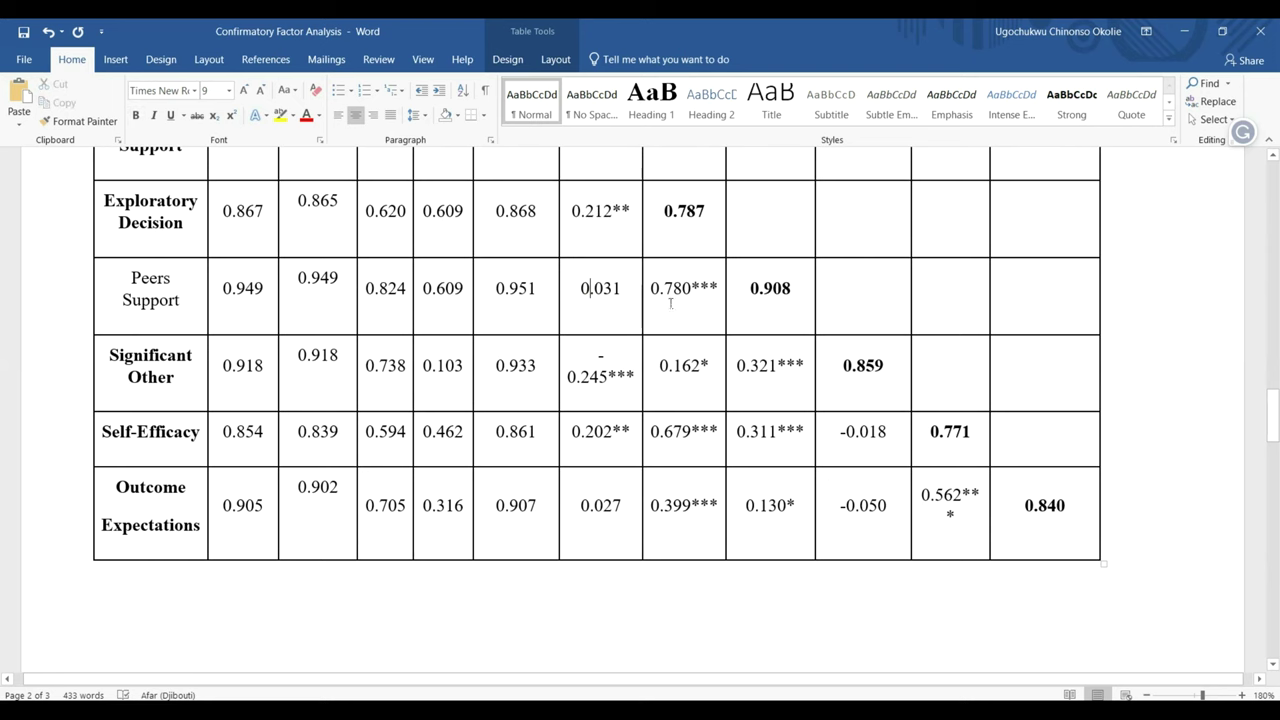
click(683, 294)
scroll(675, 310, up, 3)
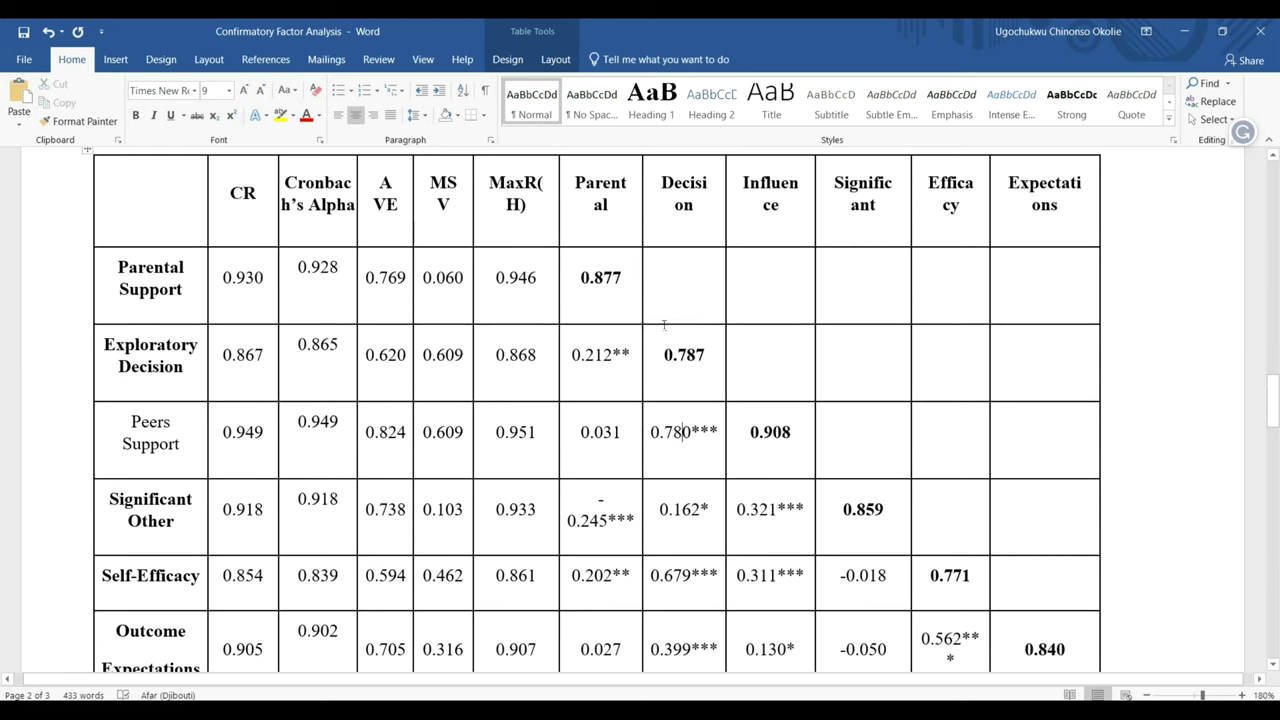
scroll(703, 438, down, 1)
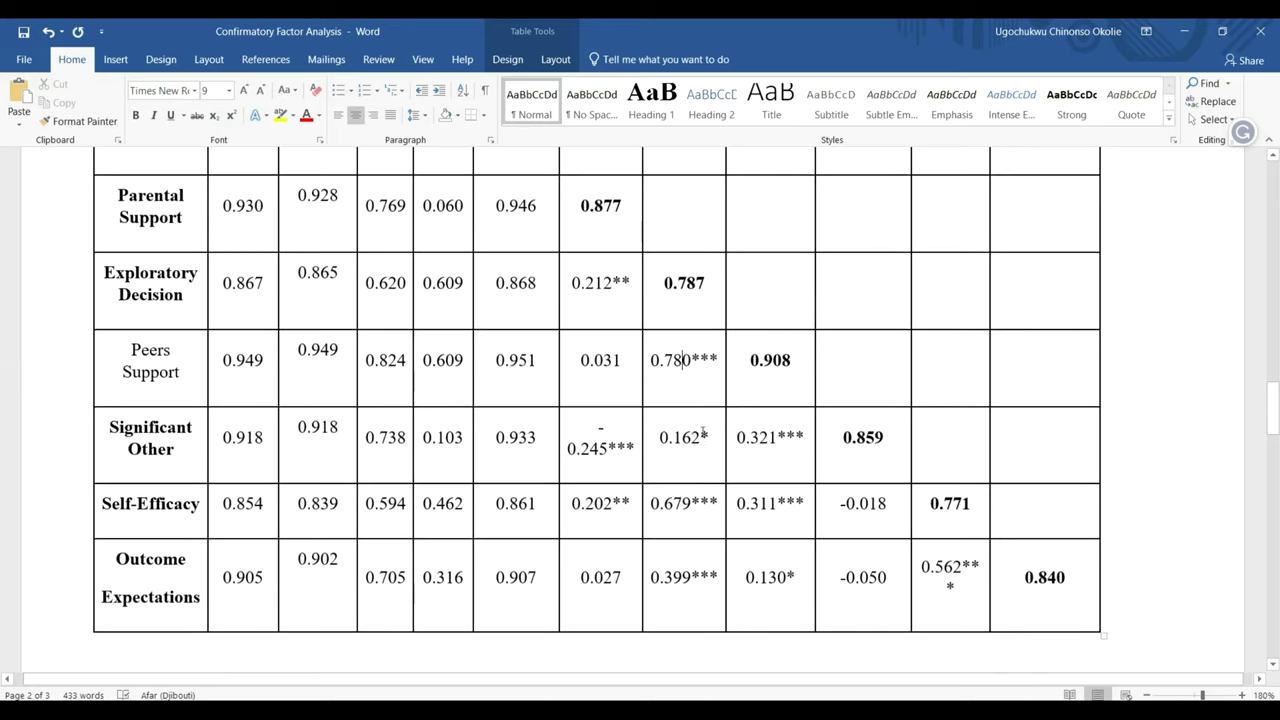
scroll(605, 385, down, 2)
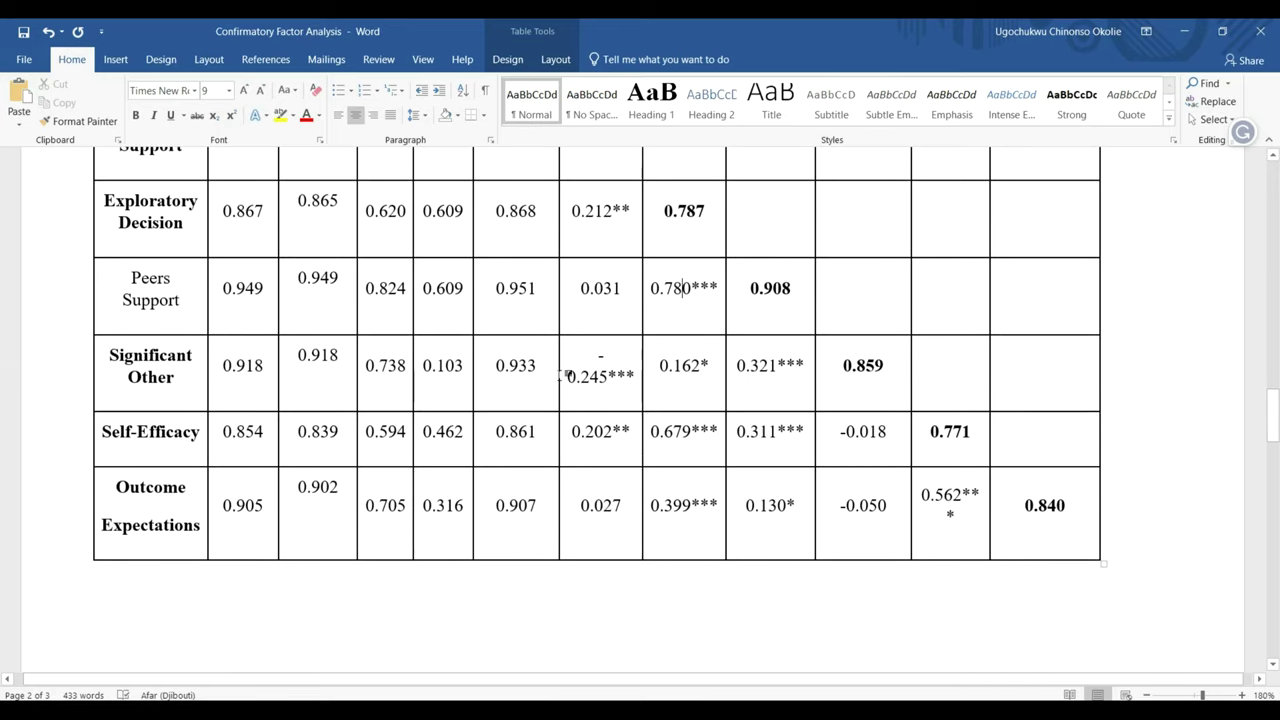
scroll(557, 348, up, 4)
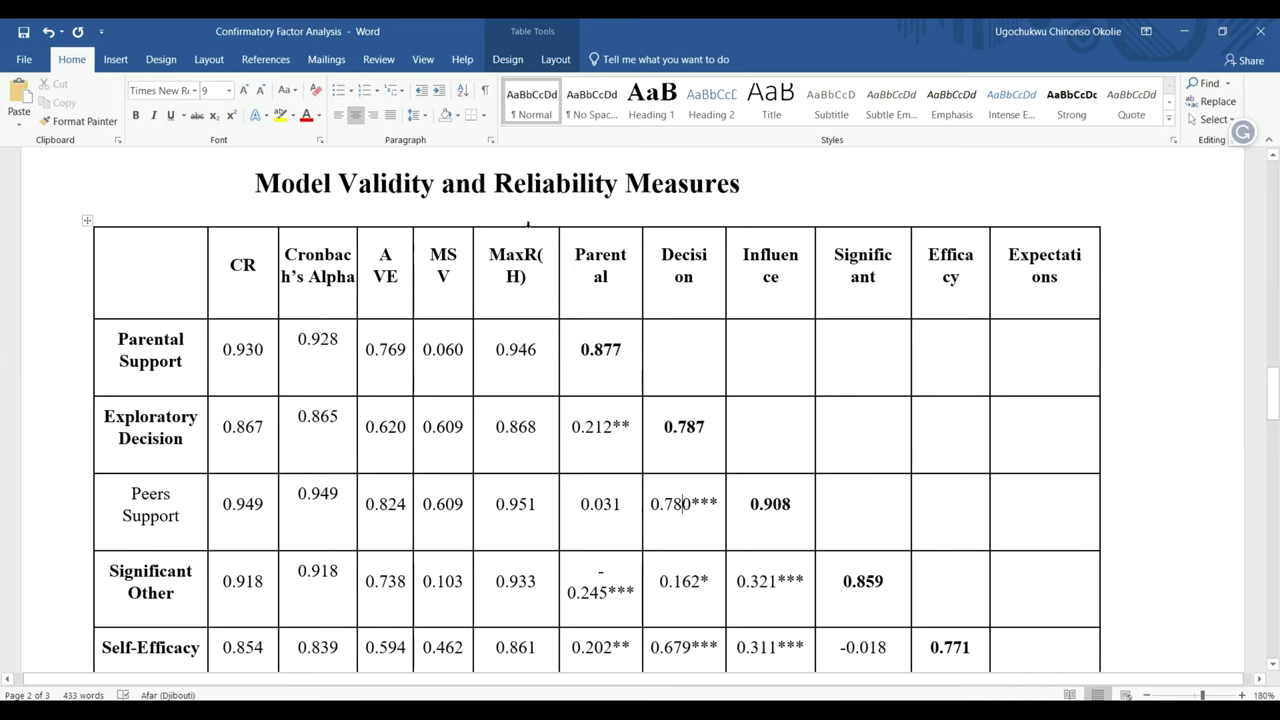
Delete the MaxR(H) column and widen the Expectations, Efficacy, Significant and Influence columns.
click(528, 224)
key(BackSpace)
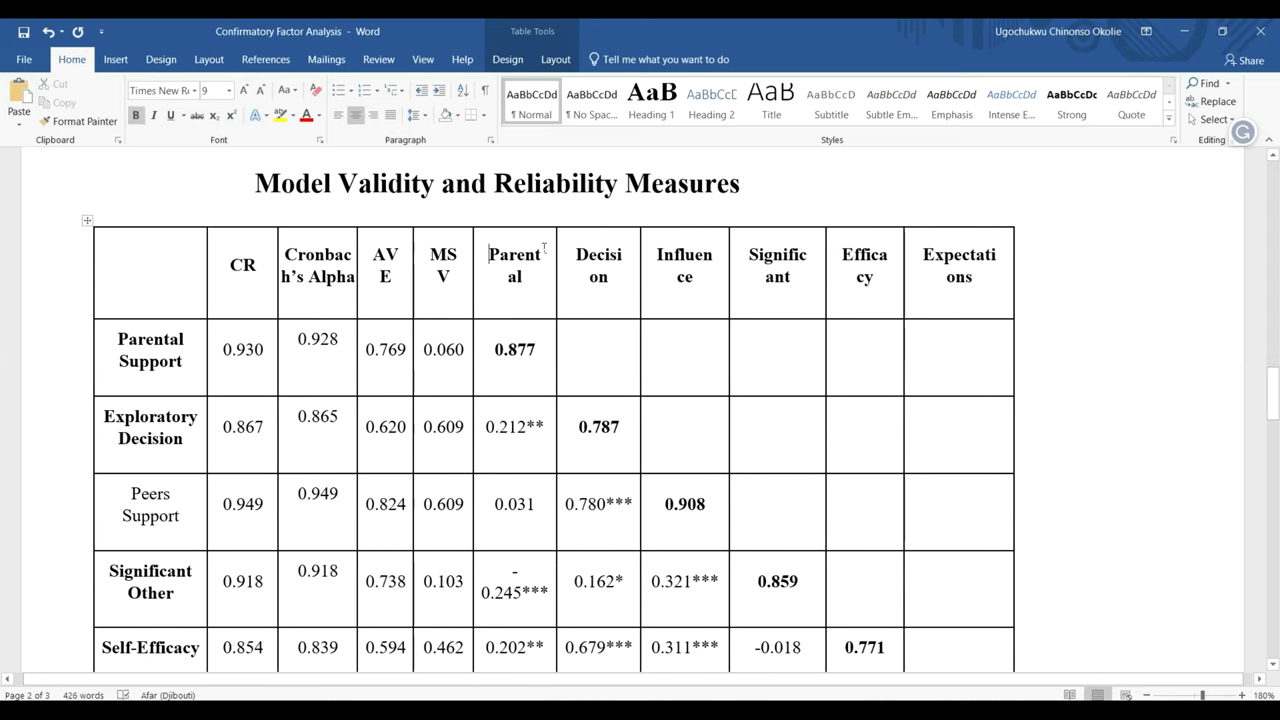
drag(1012, 270, 1115, 289)
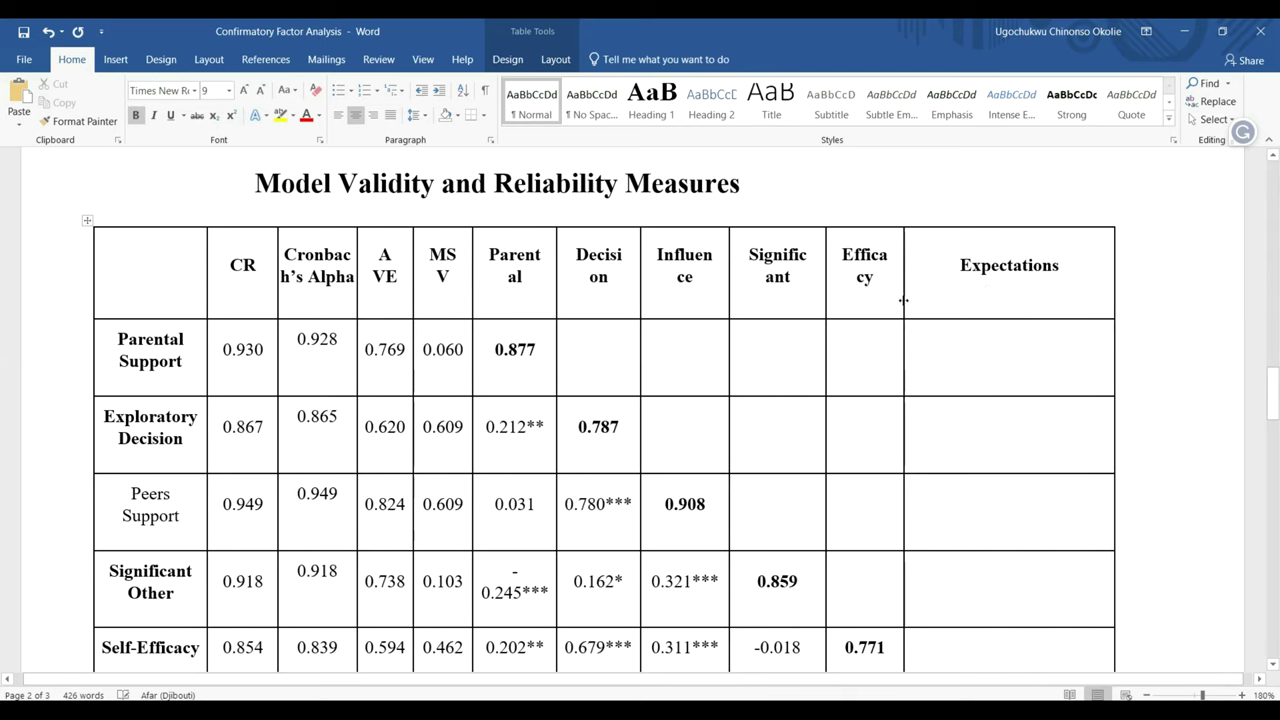
drag(903, 299, 992, 277)
drag(825, 297, 887, 304)
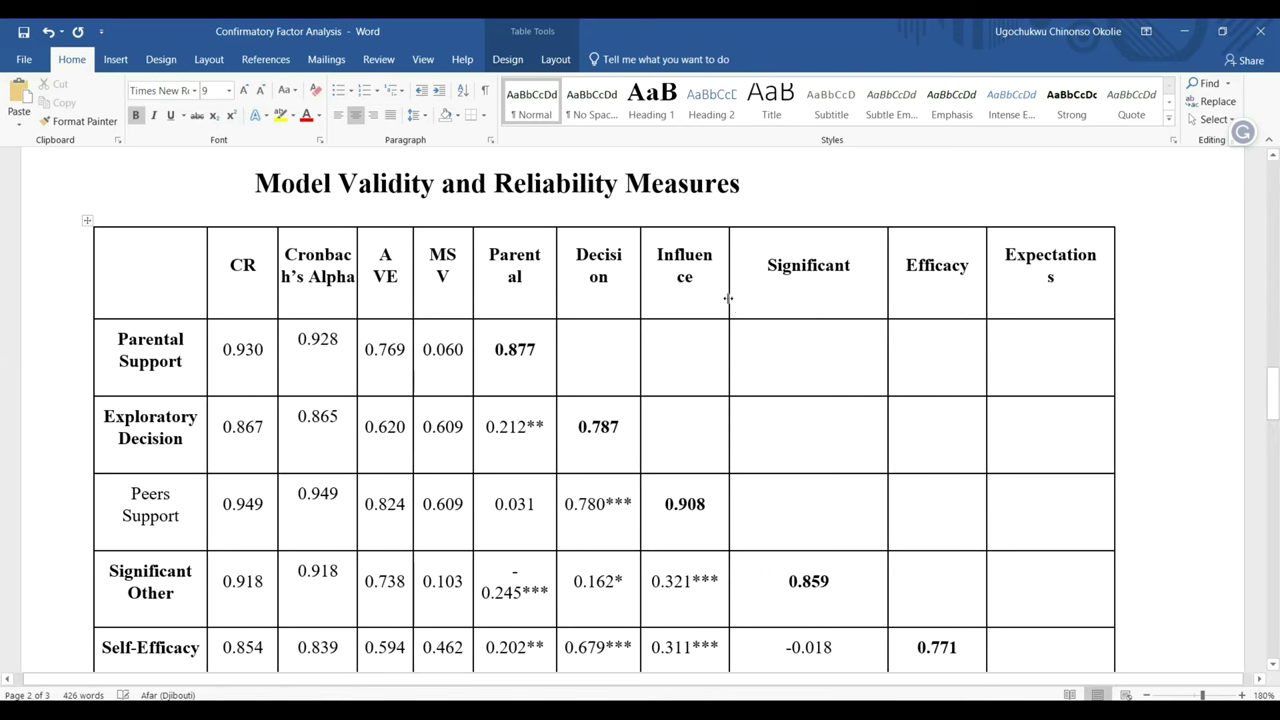
drag(731, 298, 773, 297)
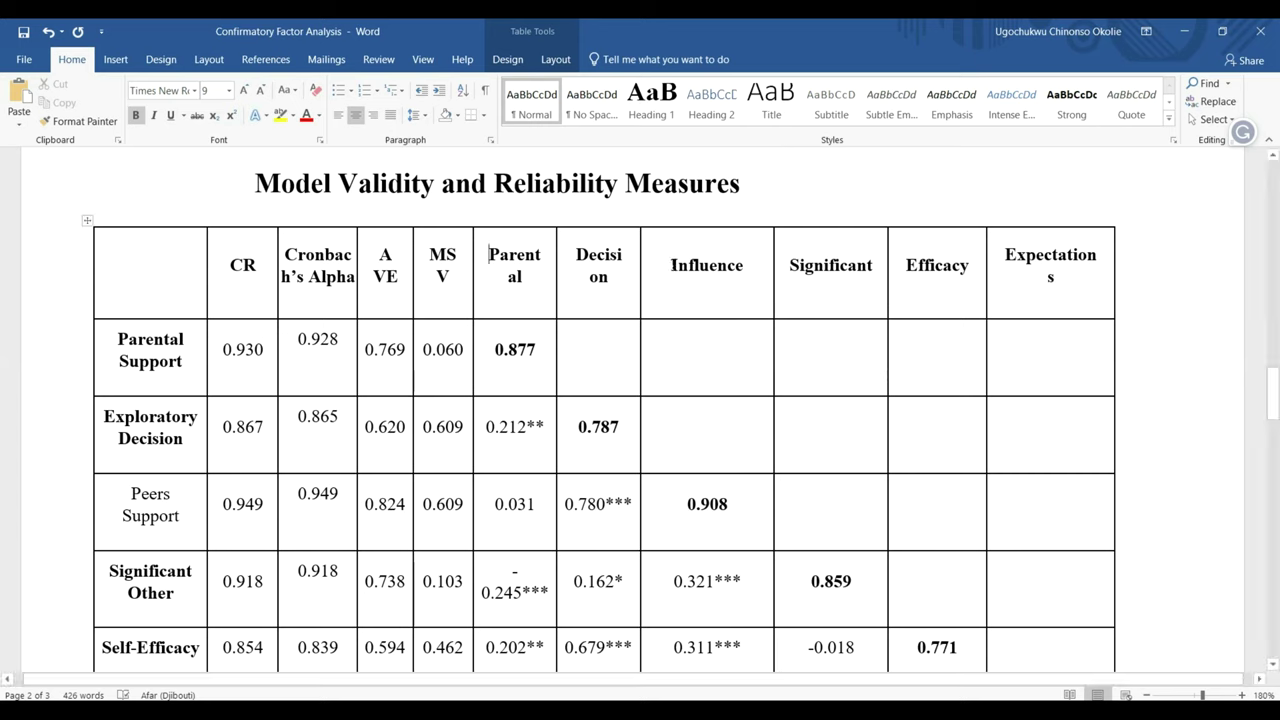
Rename the Influence header to Peers and widen the Decision and Parental columns.
drag(671, 265, 743, 265)
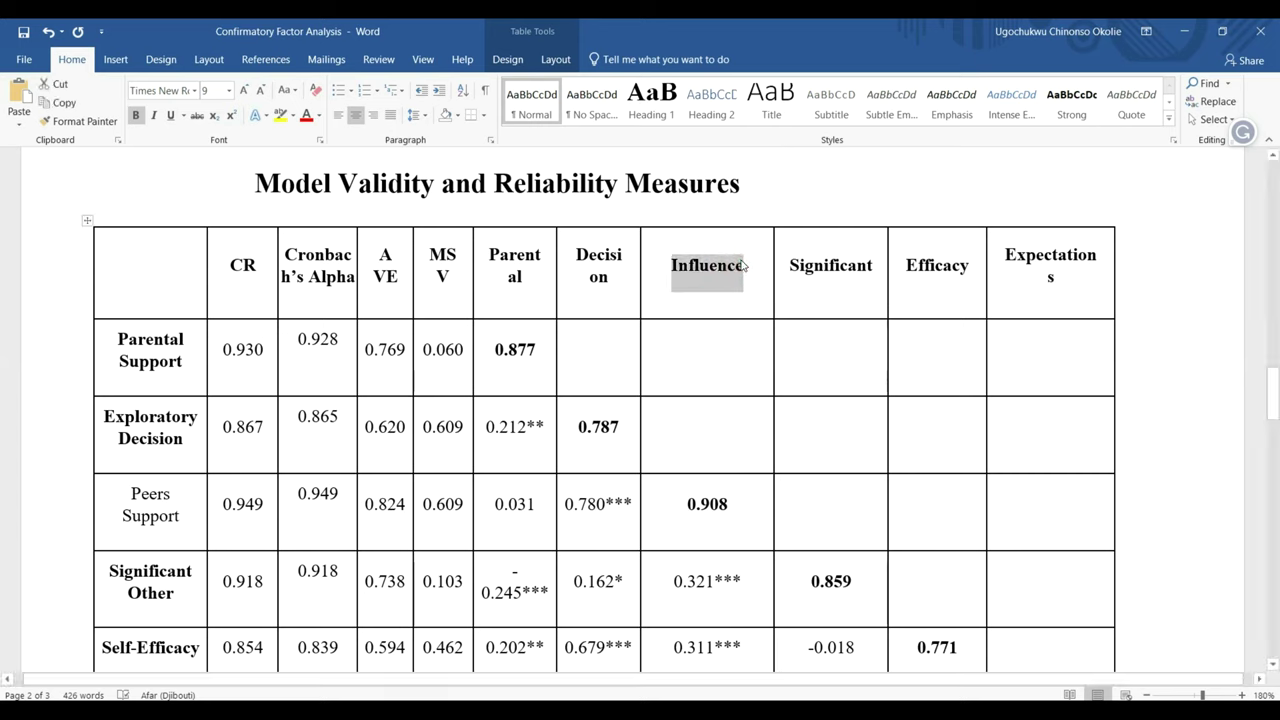
text(Peers)
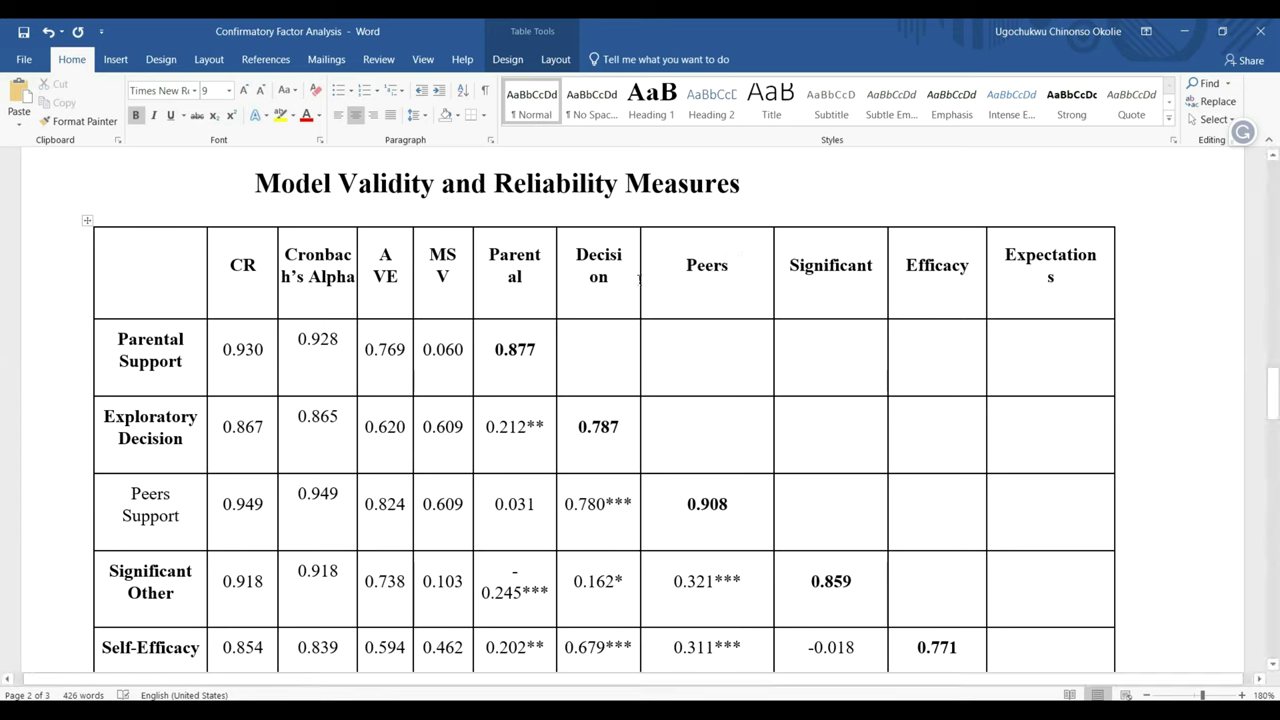
drag(640, 278, 673, 279)
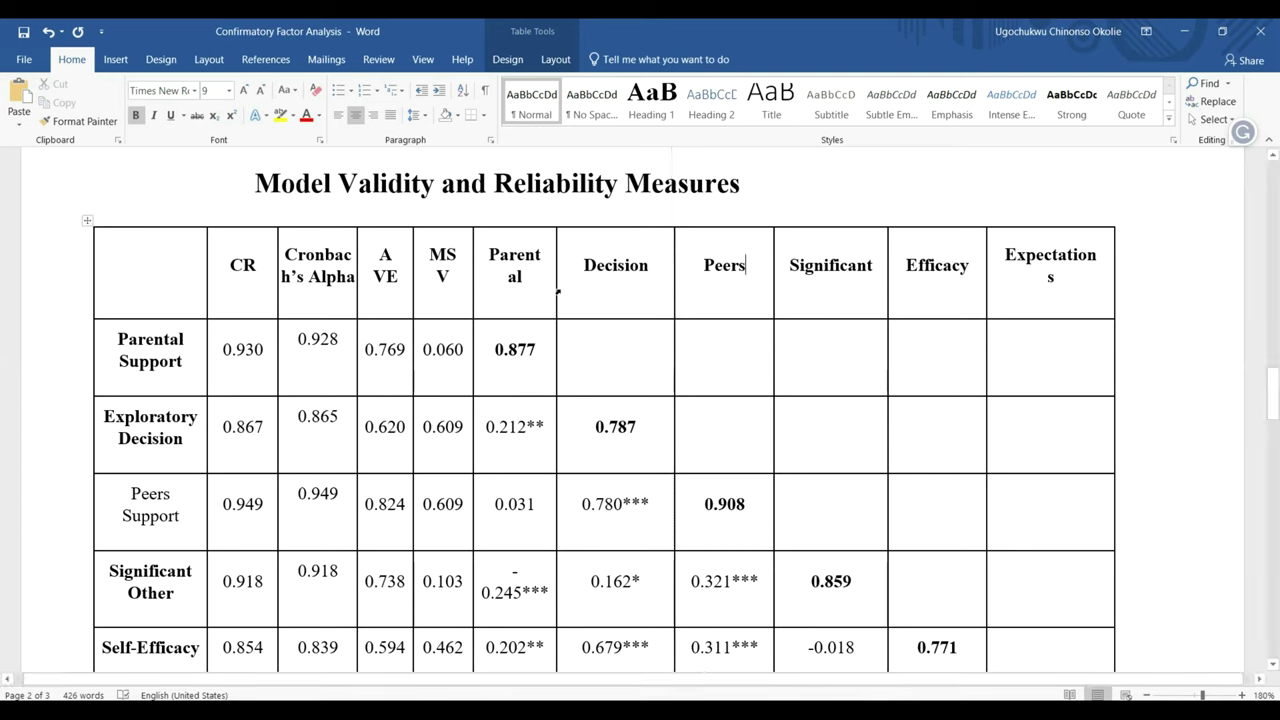
click(553, 289)
drag(556, 283, 576, 283)
click(623, 286)
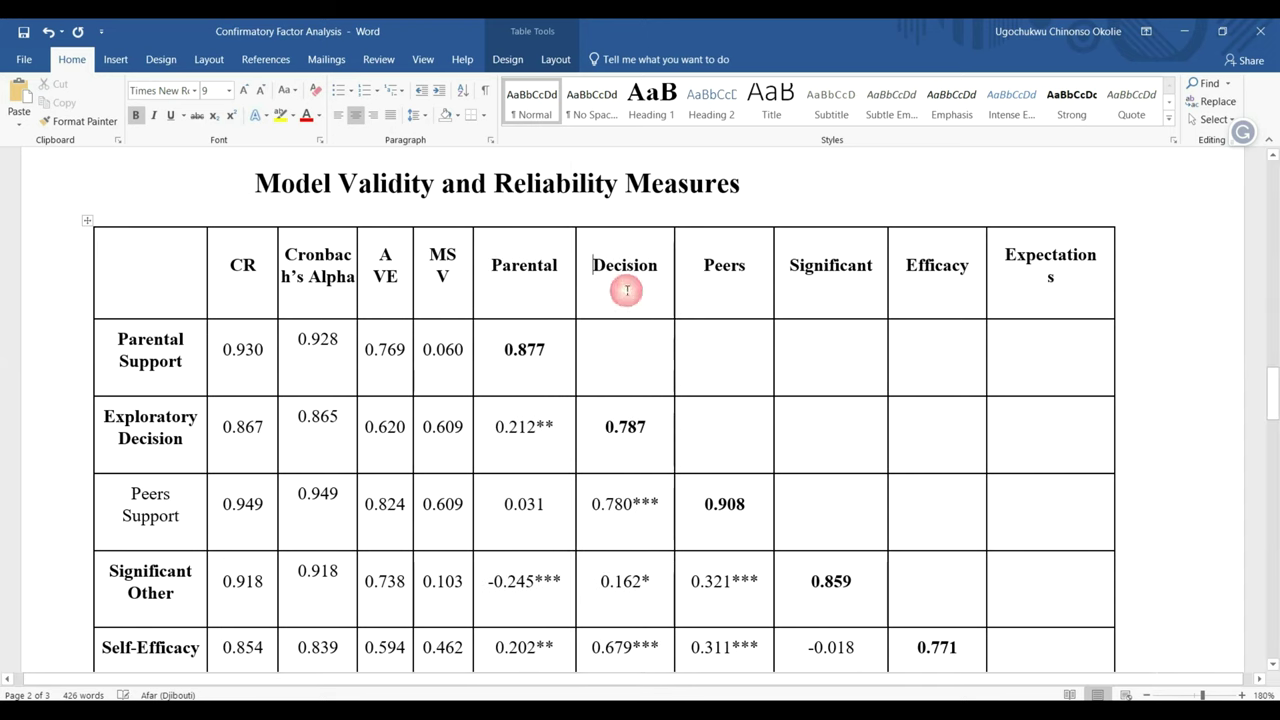
Delete the blank lines above the References heading.
scroll(625, 290, down, 3)
scroll(628, 292, down, 1)
scroll(556, 377, up, 4)
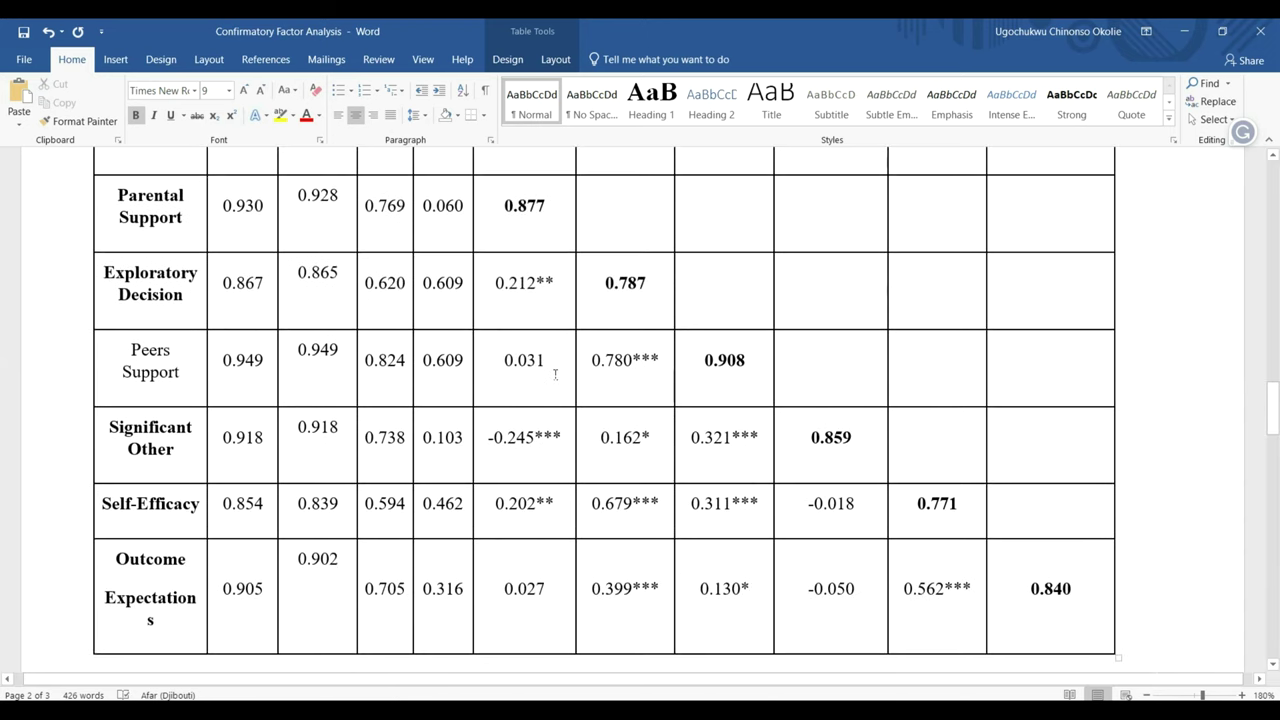
scroll(556, 377, up, 4)
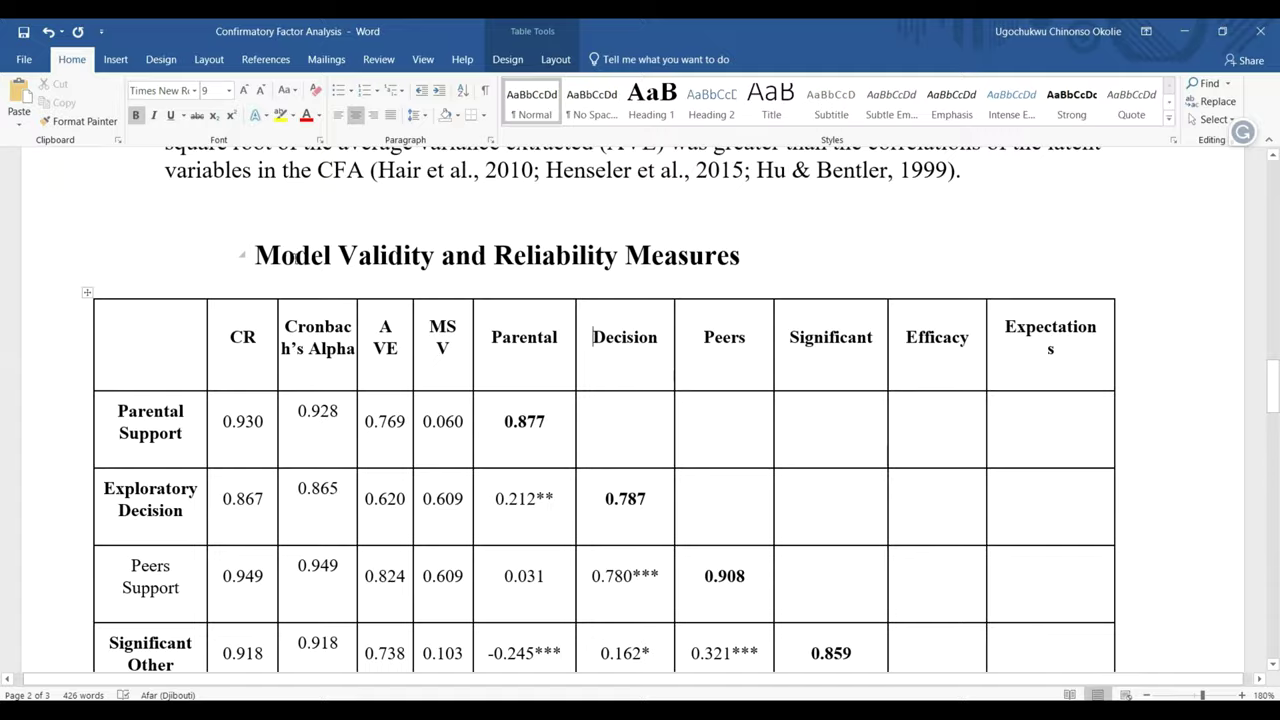
scroll(308, 262, down, 4)
scroll(484, 385, up, 3)
scroll(486, 384, down, 8)
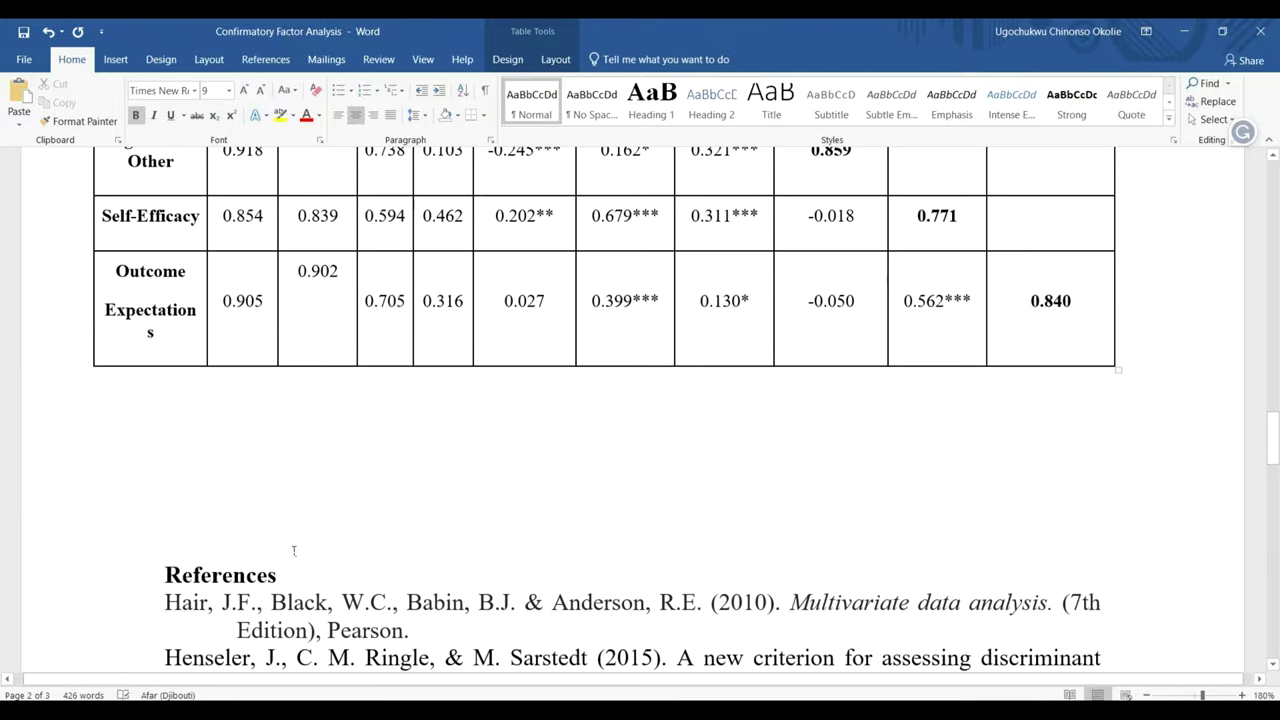
click(294, 550)
key(BackSpace)
key(BackSpace)
key(BackSpace)
key(BackSpace)
key(BackSpace)
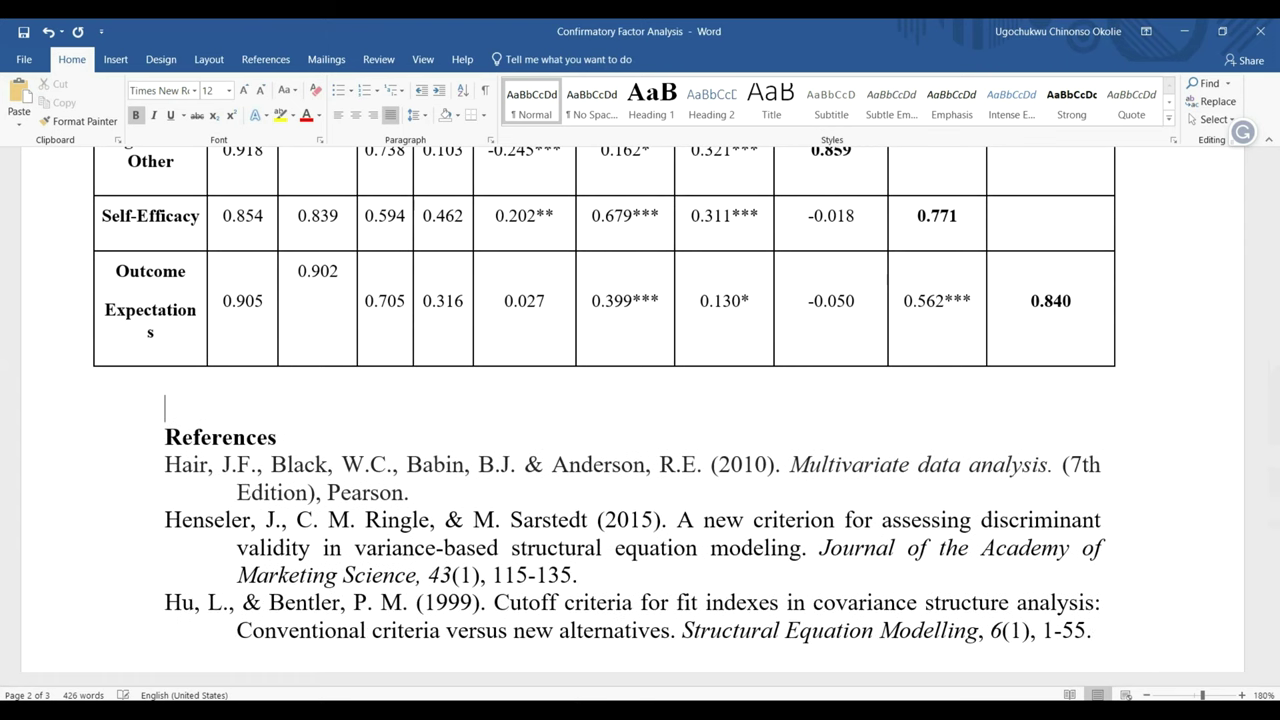
Delete the blank lines above the CFA Measurement Thresholds heading.
scroll(293, 550, up, 10)
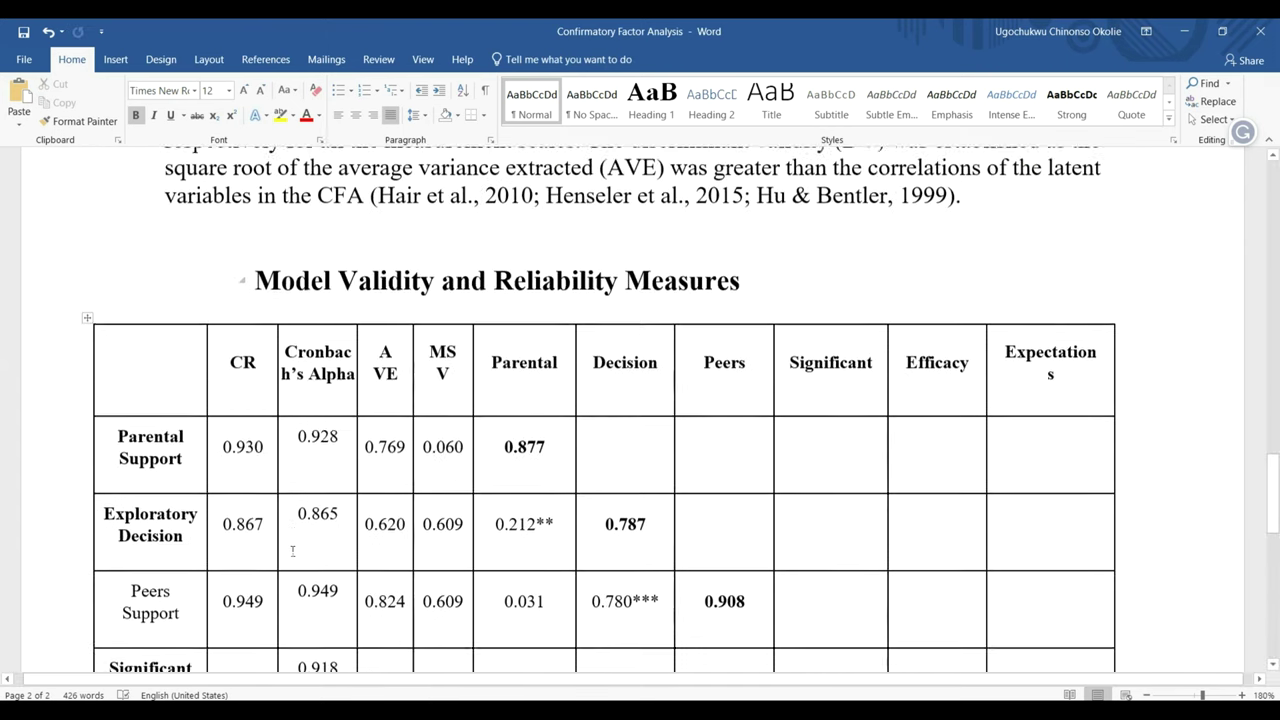
scroll(293, 550, up, 1)
scroll(300, 470, down, 9)
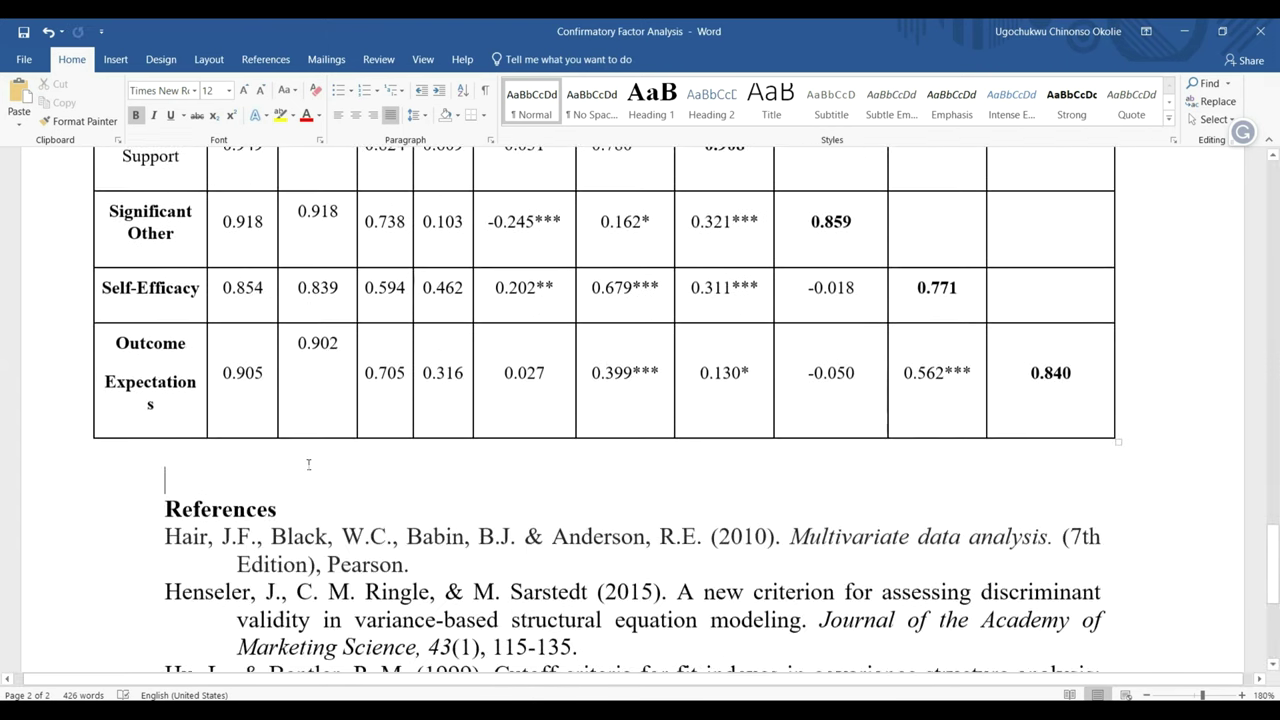
scroll(308, 464, up, 19)
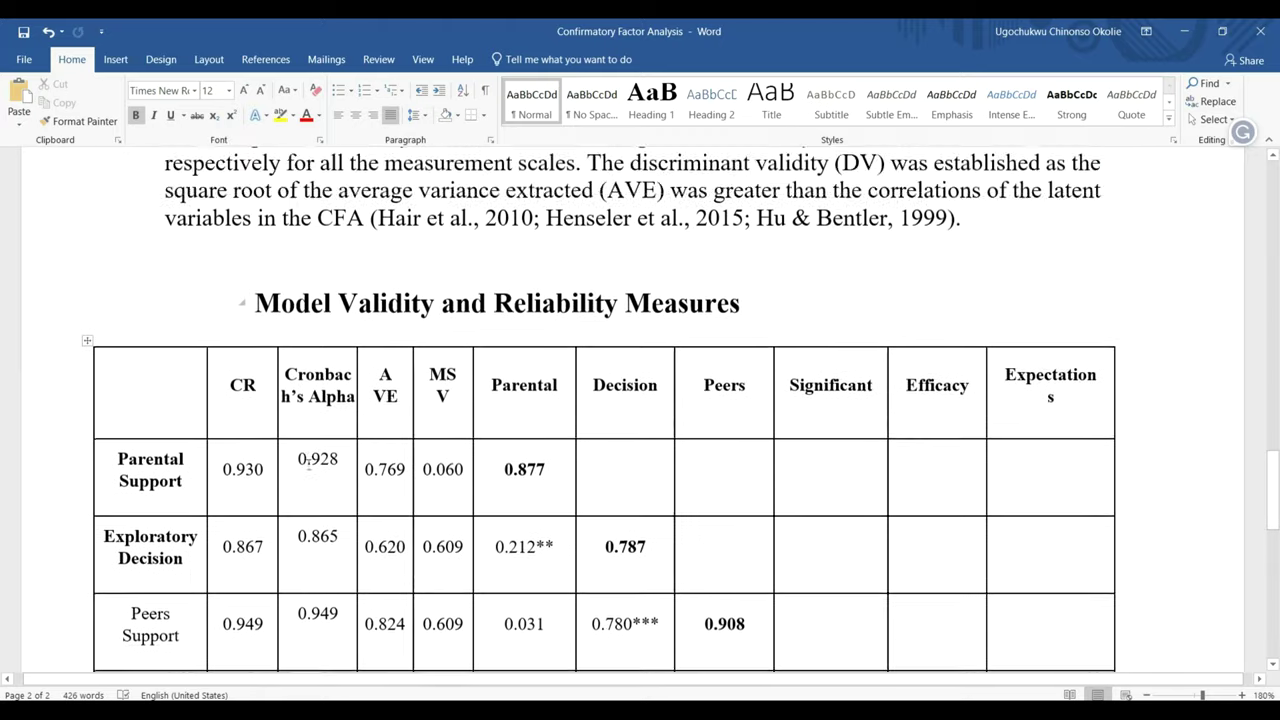
scroll(308, 464, up, 19)
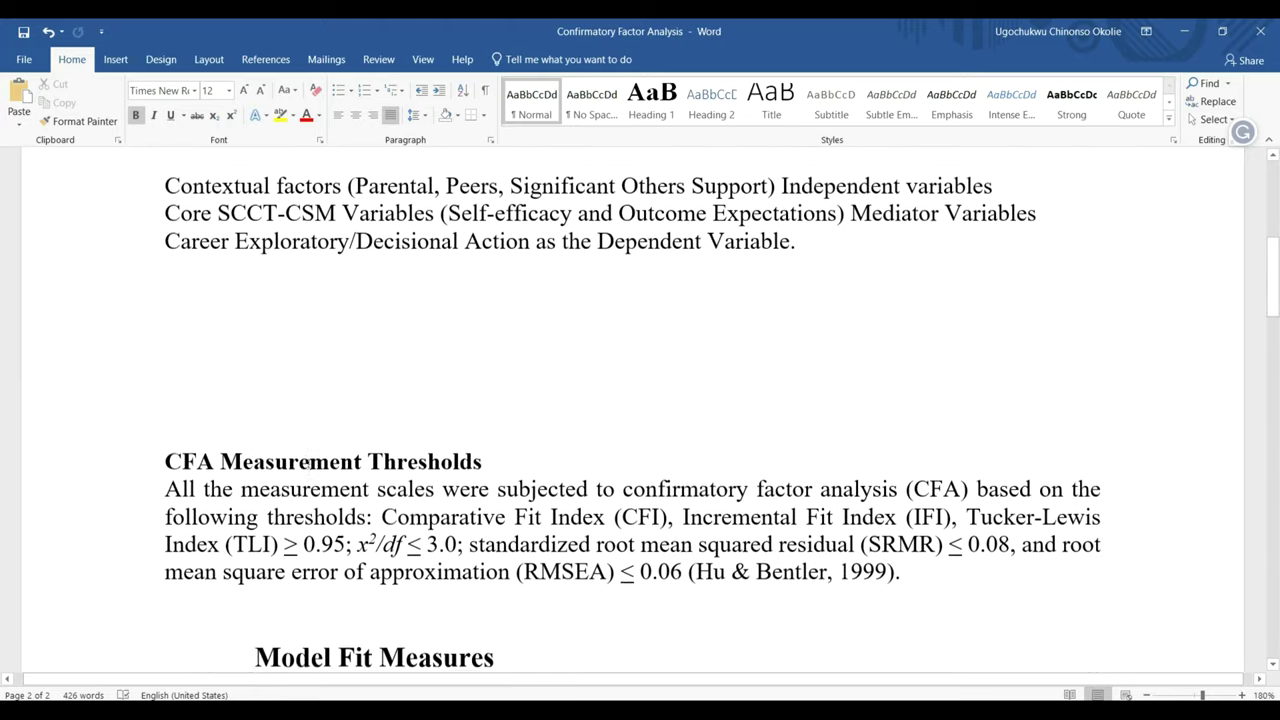
scroll(308, 464, up, 2)
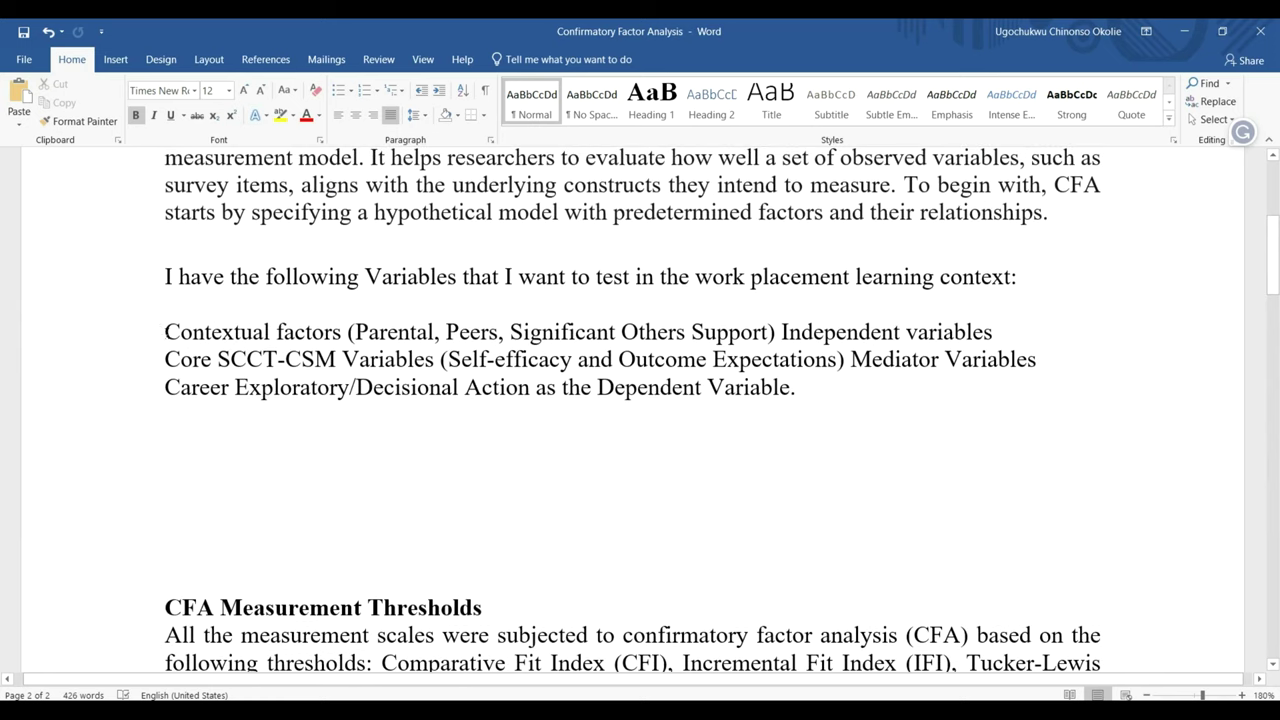
drag(158, 329, 843, 409)
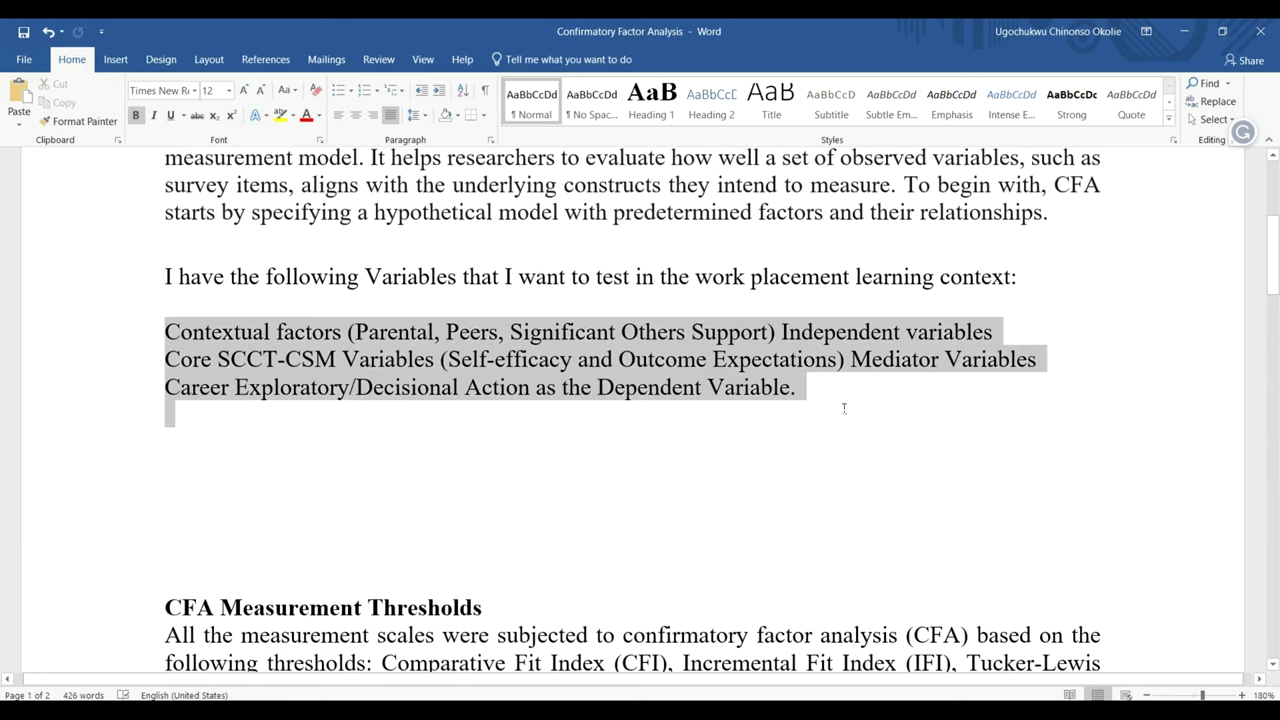
click(528, 468)
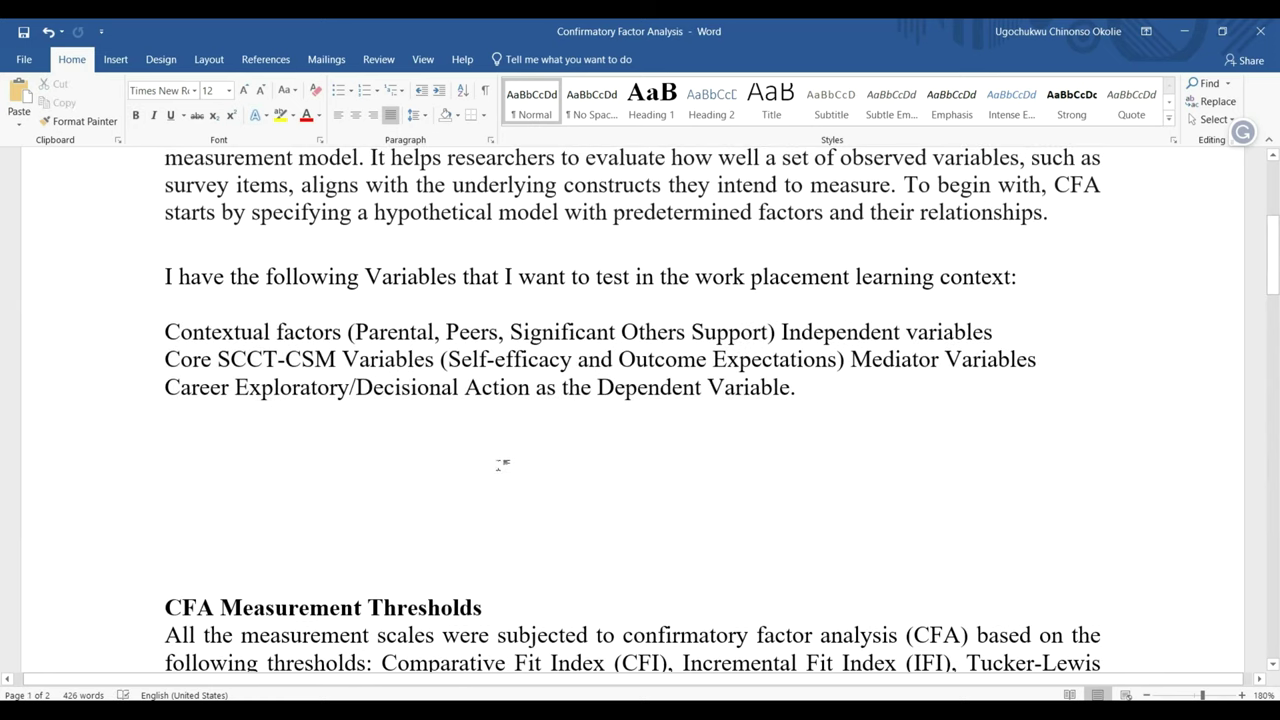
scroll(496, 465, down, 3)
scroll(494, 467, down, 2)
click(462, 369)
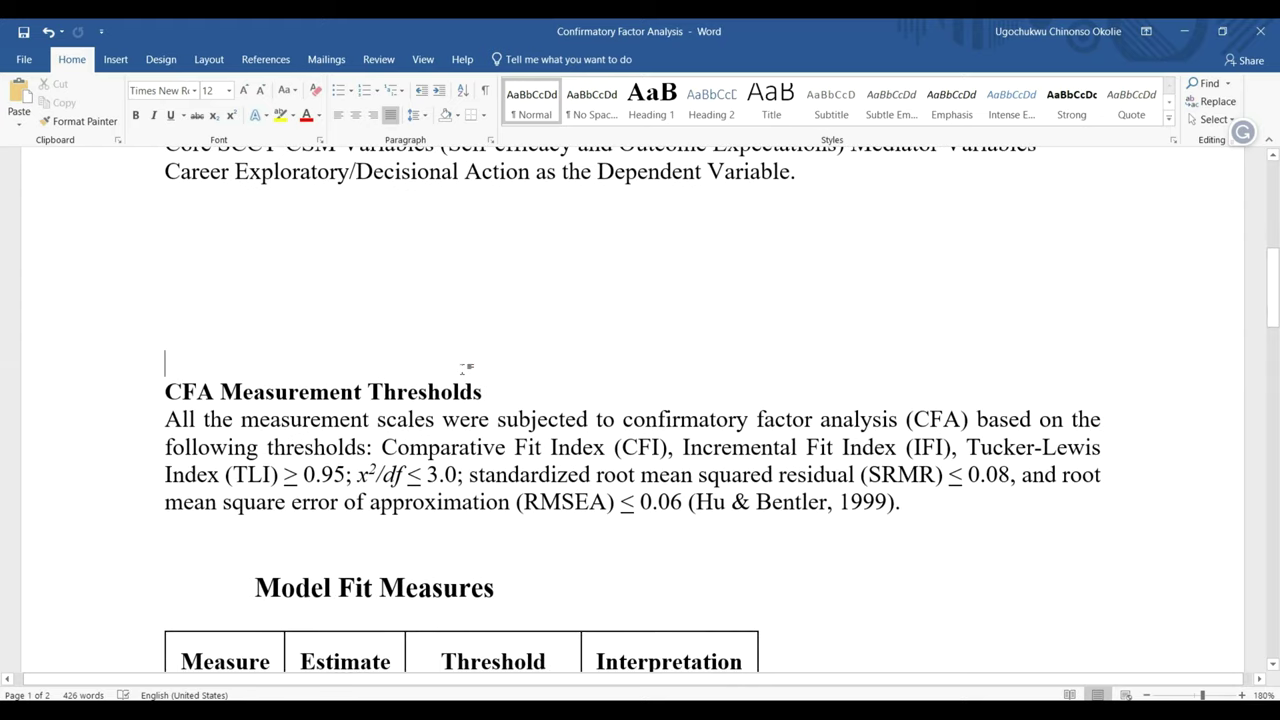
key(BackSpace)
key(BackSpace)
key(BackSpace)
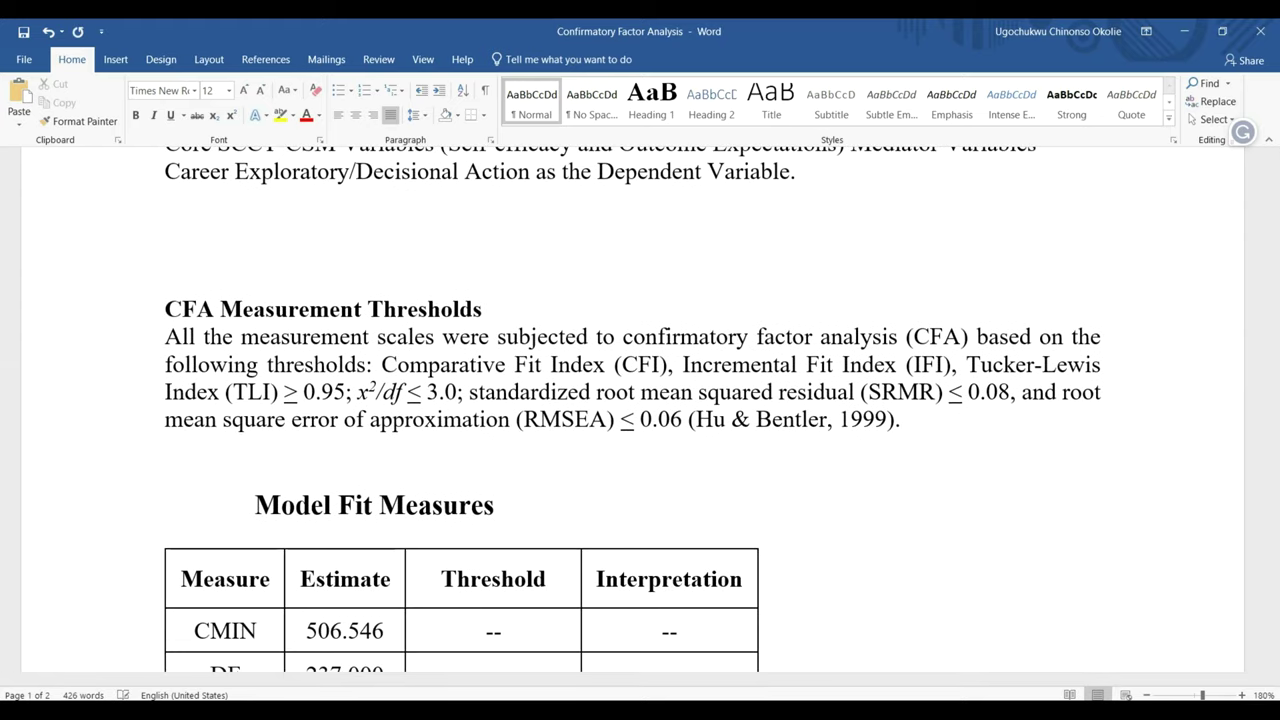
Check the variable lines, then return to the Amos path diagram for Youtube cfa1.
scroll(640, 410, down, 6)
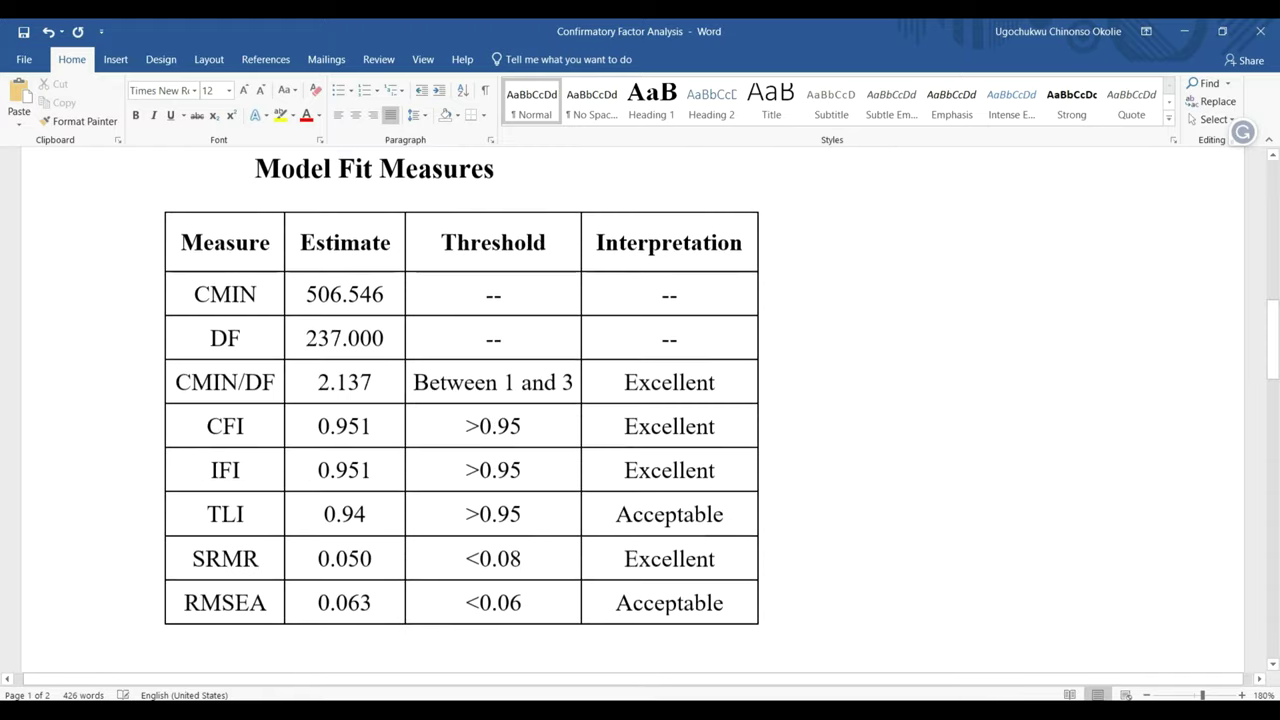
scroll(640, 410, up, 7)
scroll(184, 343, up, 3)
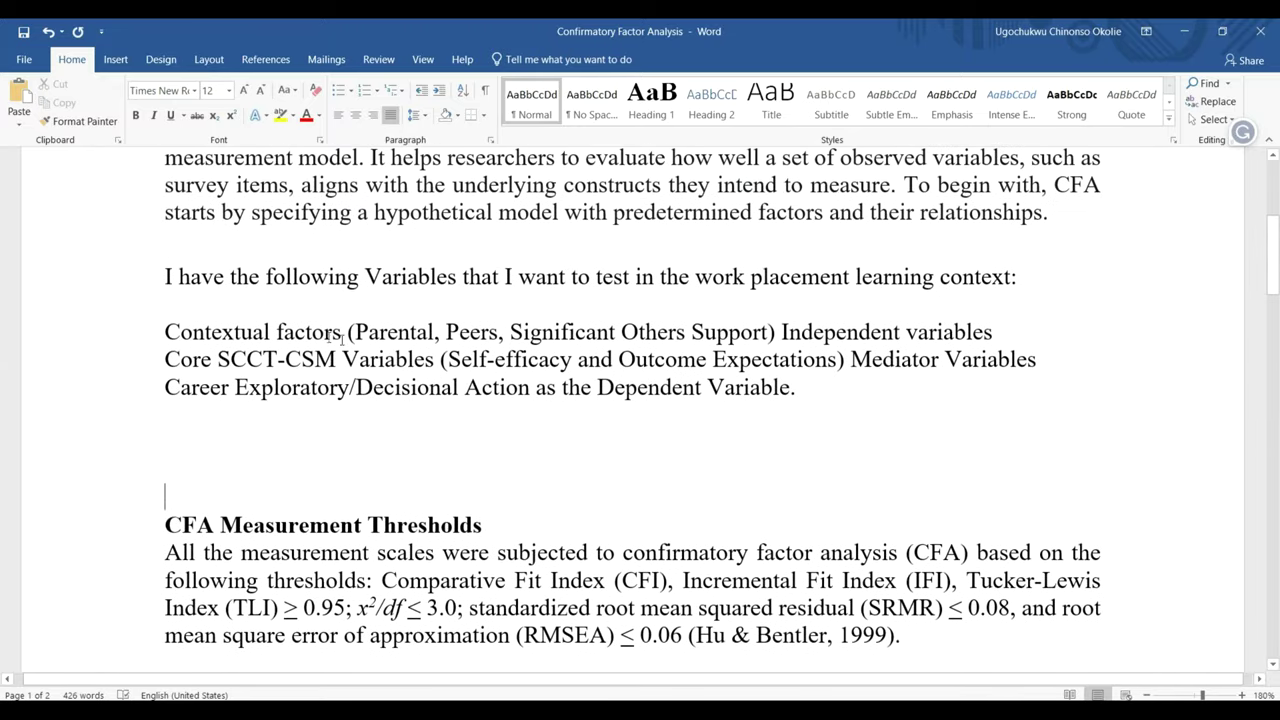
drag(158, 337, 820, 395)
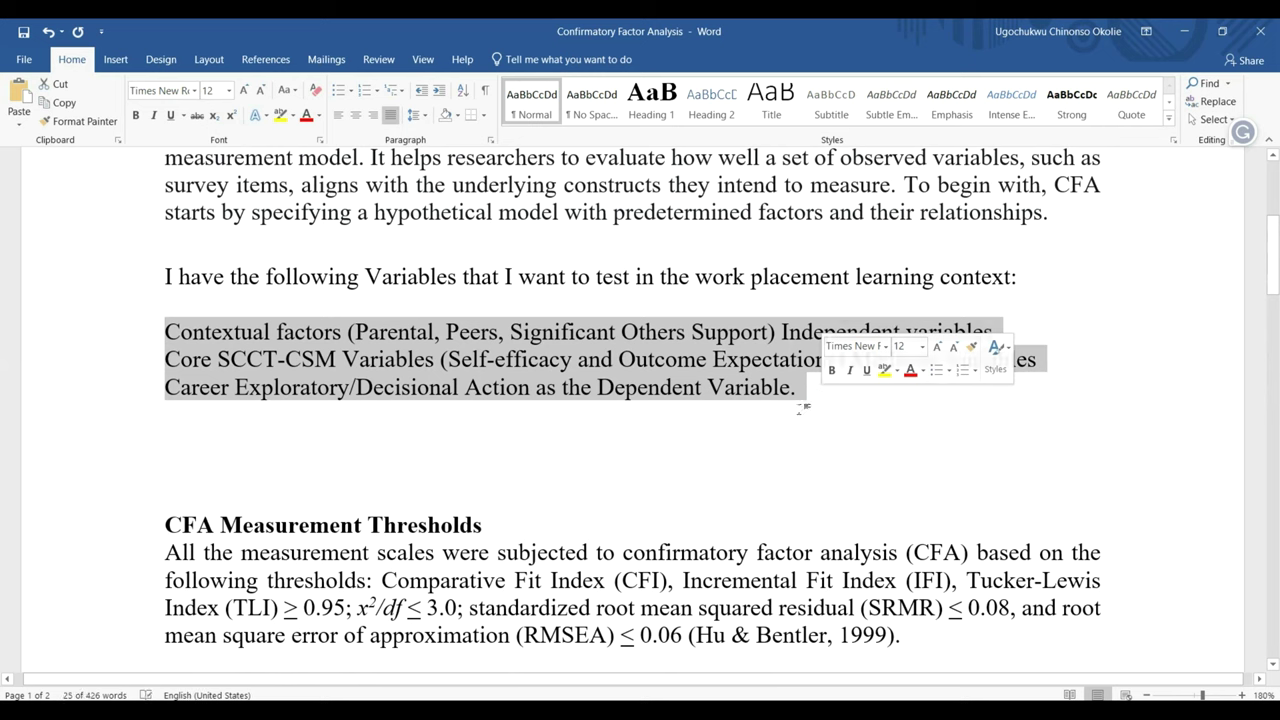
click(531, 481)
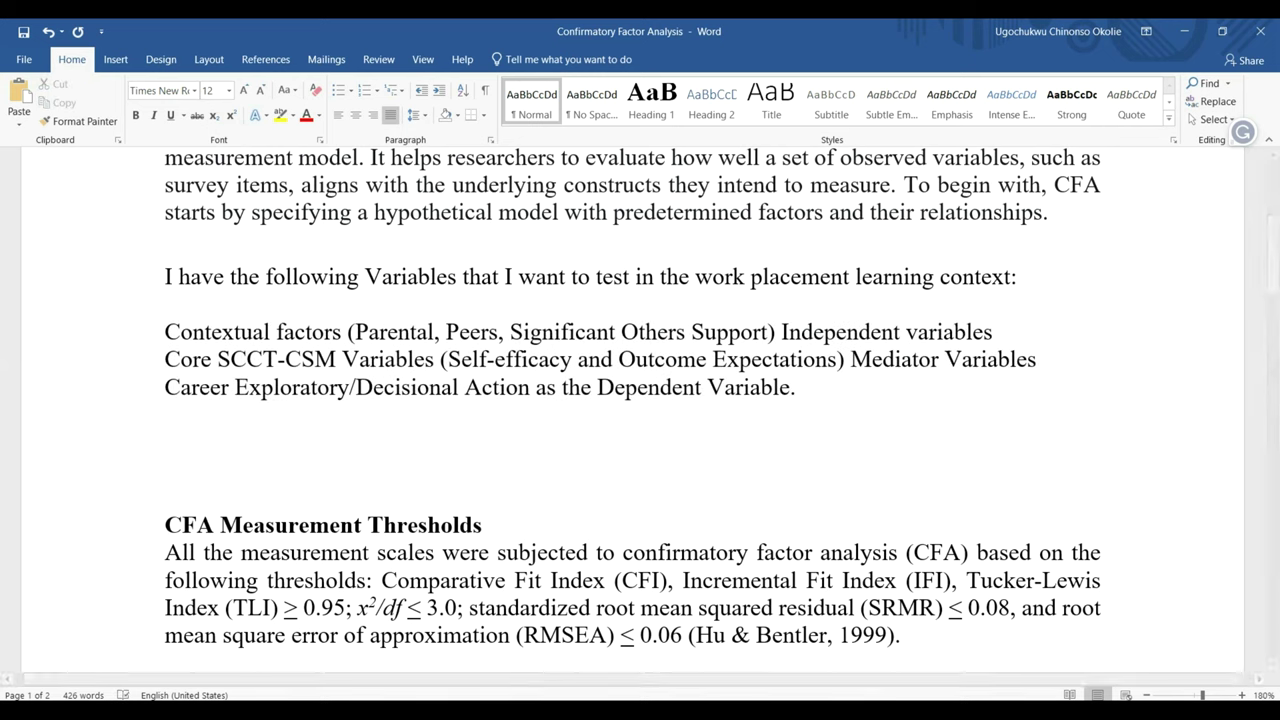
key(alt+Tab)
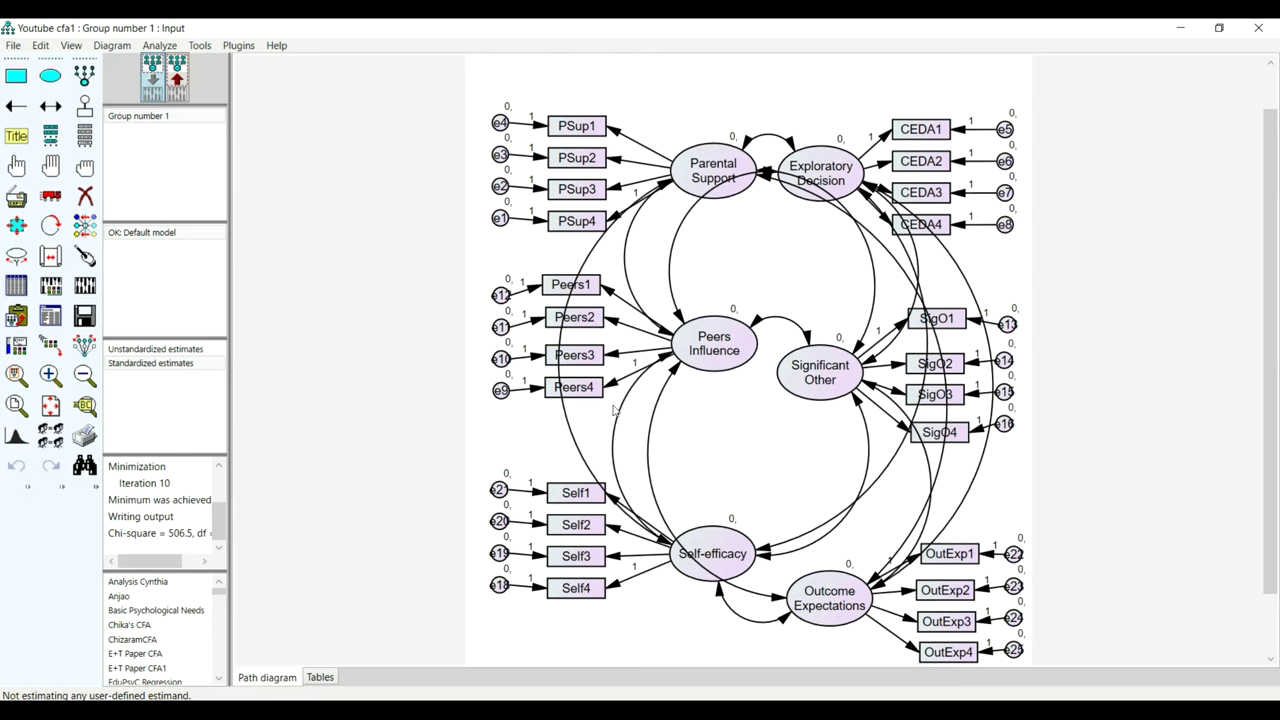